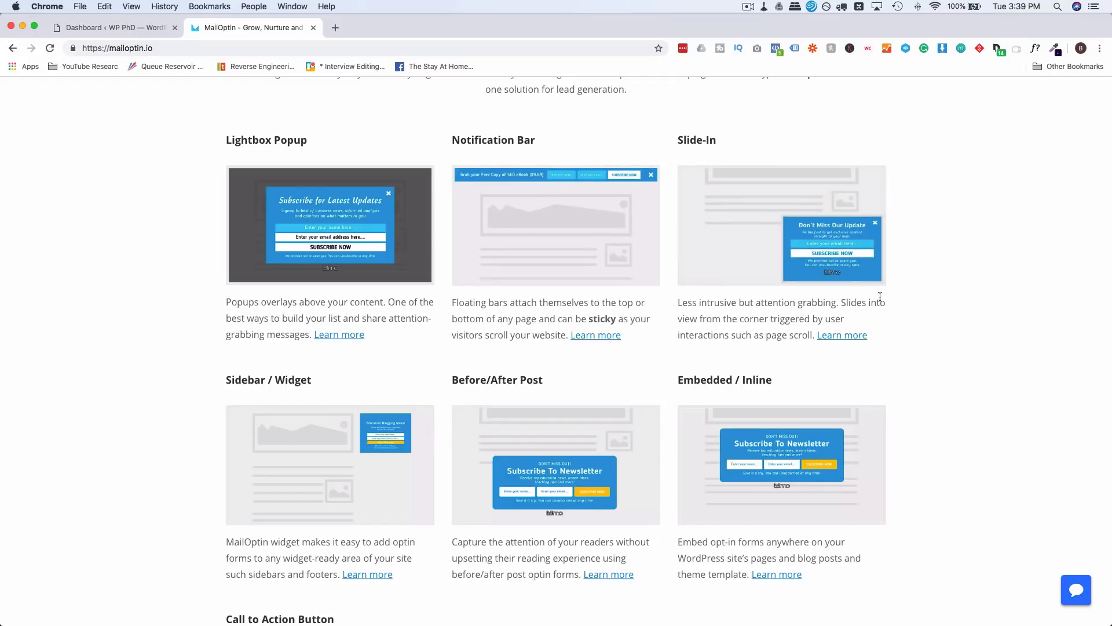
{"action": "scroll", "coordinate": [641, 356], "scroll_direction": "down", "scroll_amount": 3}
{"action": "scroll", "coordinate": [641, 354], "scroll_direction": "down", "scroll_amount": 2}
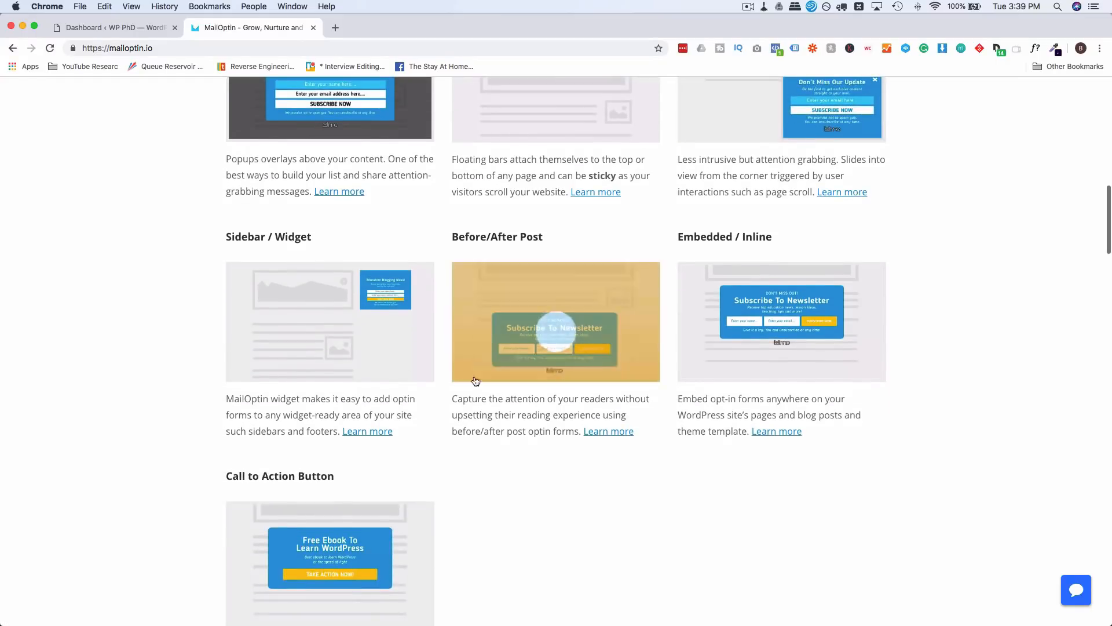
{"action": "scroll", "coordinate": [566, 348], "scroll_direction": "down", "scroll_amount": 1}
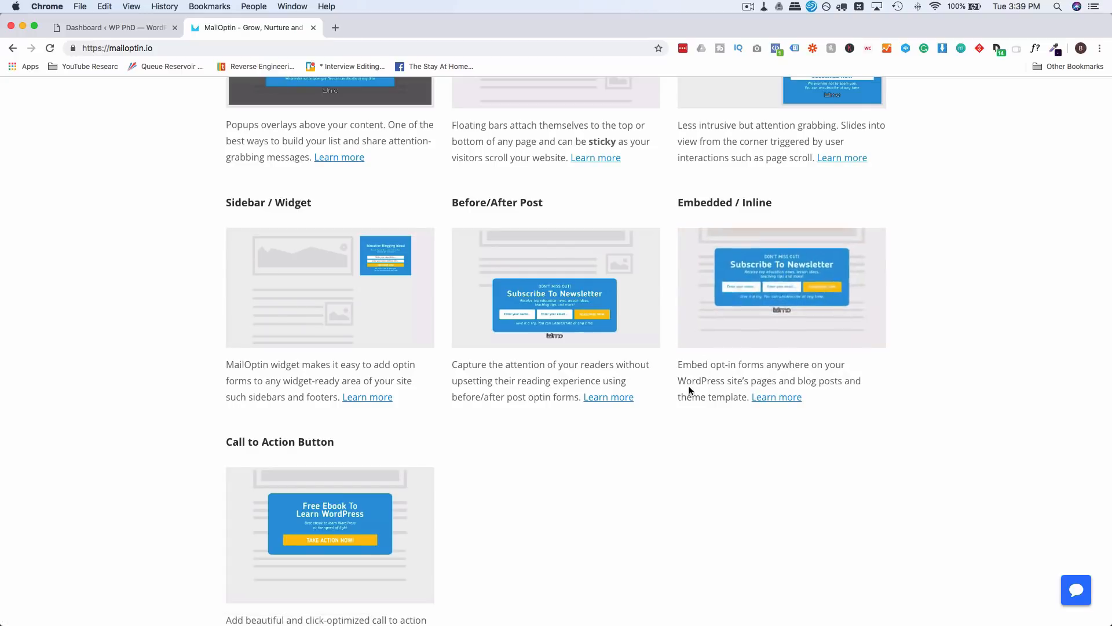
{"action": "scroll", "coordinate": [690, 390], "scroll_direction": "down", "scroll_amount": 3}
{"action": "scroll", "coordinate": [689, 390], "scroll_direction": "down", "scroll_amount": 1}
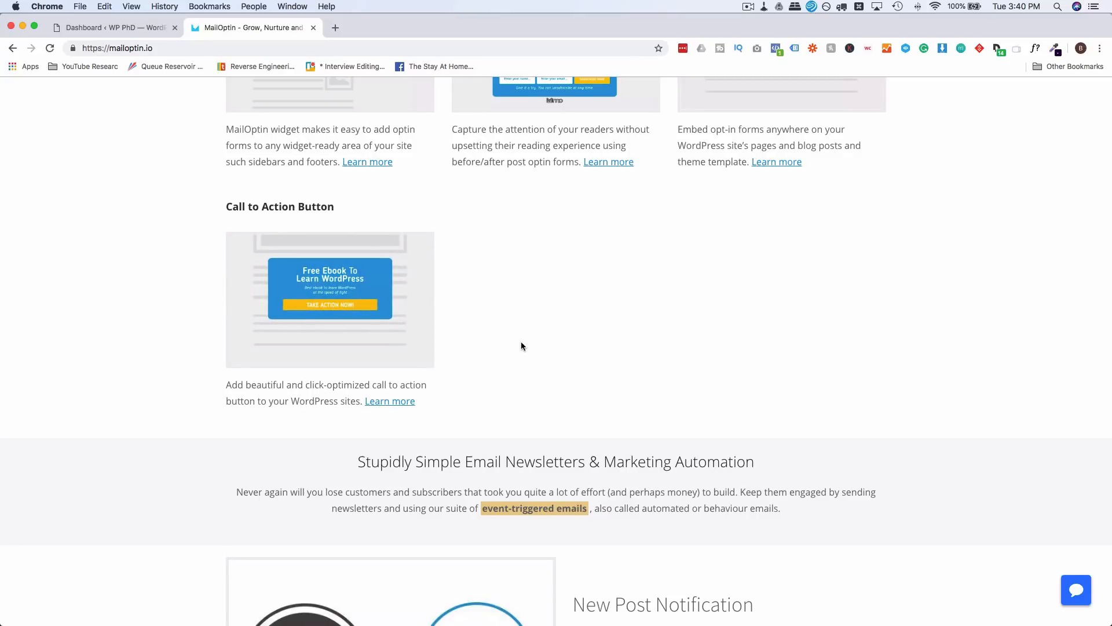
{"action": "scroll", "coordinate": [495, 280], "scroll_direction": "up", "scroll_amount": 1}
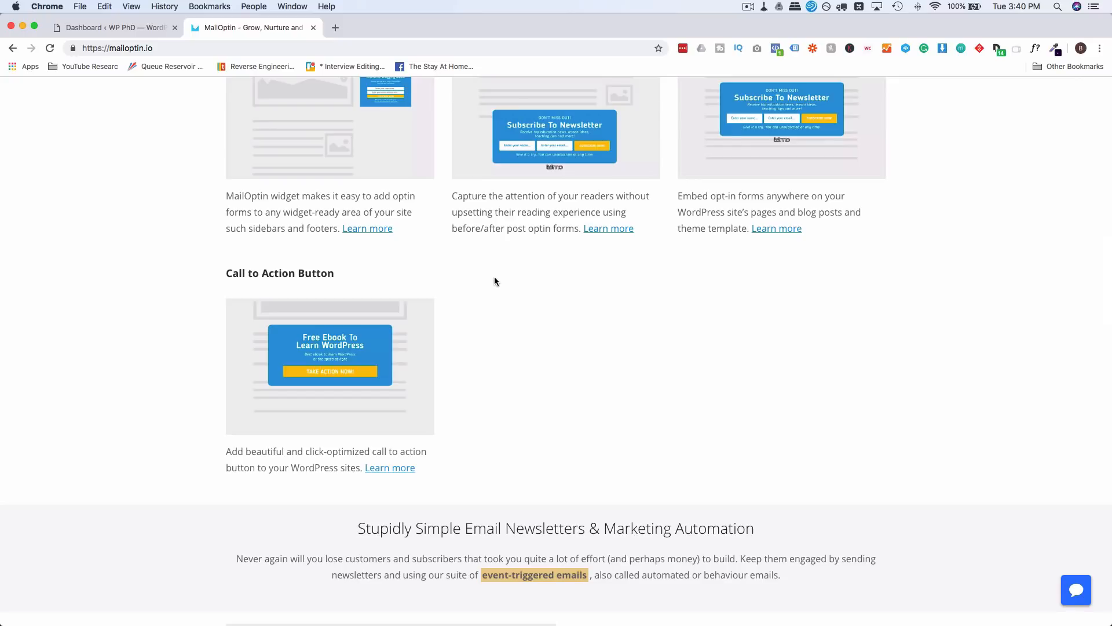
{"action": "scroll", "coordinate": [494, 278], "scroll_direction": "down", "scroll_amount": 2}
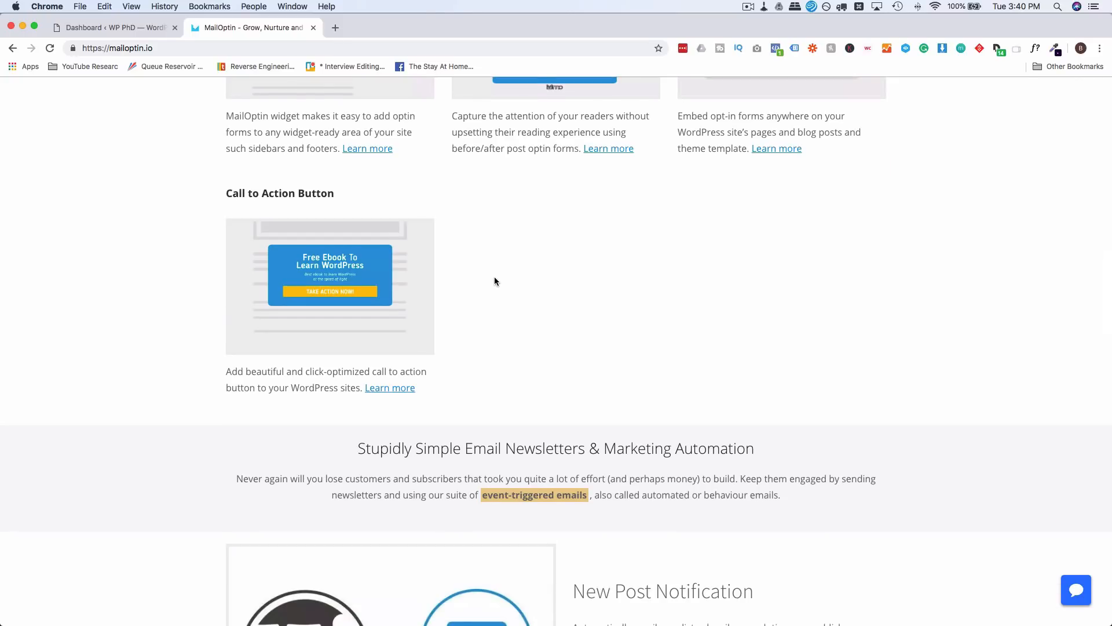
{"action": "scroll", "coordinate": [495, 278], "scroll_direction": "up", "scroll_amount": 1}
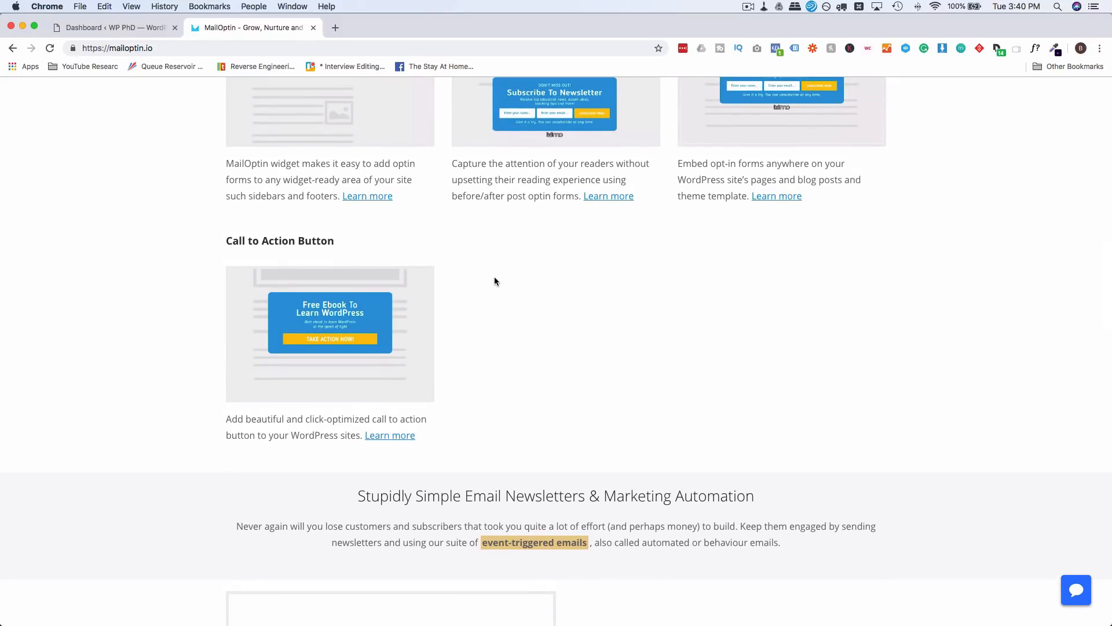
{"action": "scroll", "coordinate": [495, 276], "scroll_direction": "up", "scroll_amount": 5}
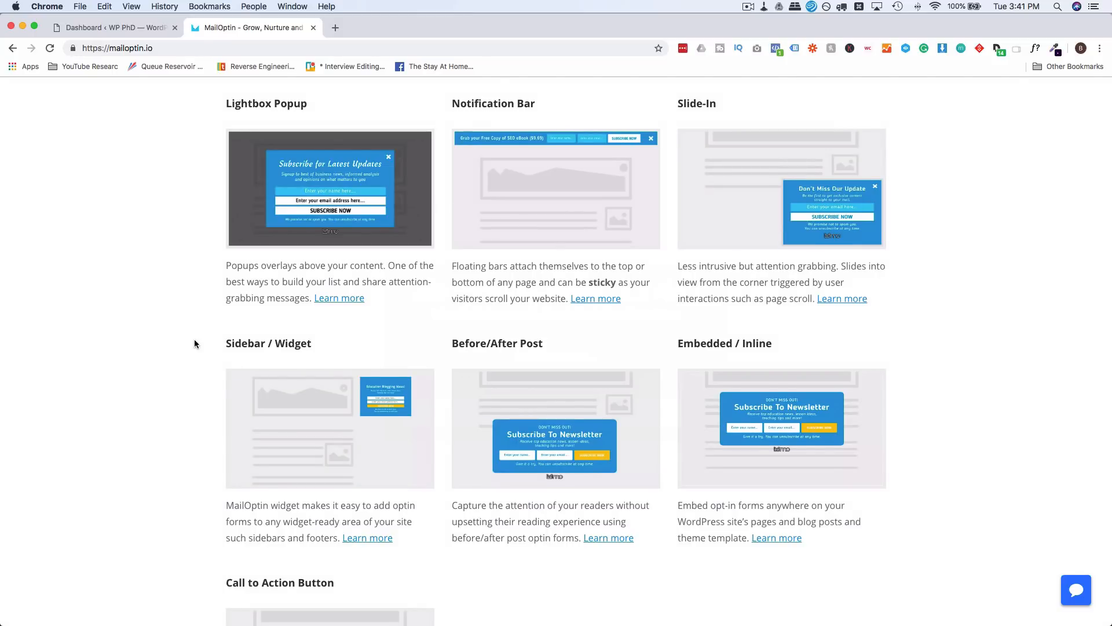
{"action": "scroll", "coordinate": [195, 343], "scroll_direction": "up", "scroll_amount": 10}
Step: Review the MailOptin pricing plans: Standard $99/year, Pro $169/year and Agency $269/year, with their features
{"action": "left_click", "coordinate": [920, 137]}
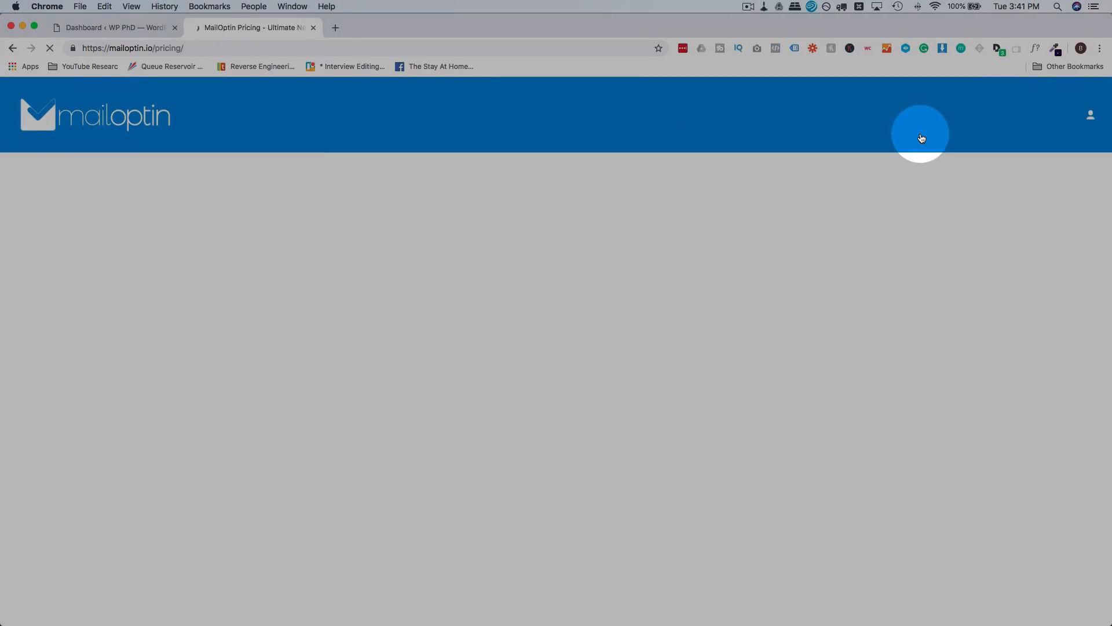
{"action": "scroll", "coordinate": [253, 372], "scroll_direction": "down", "scroll_amount": 4}
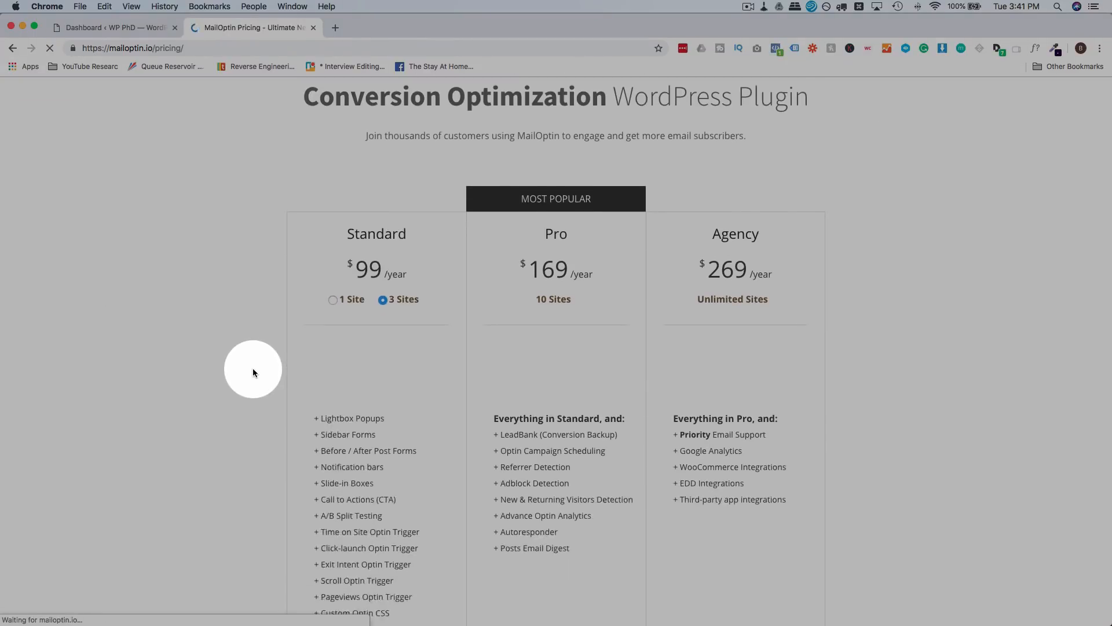
{"action": "scroll", "coordinate": [656, 230], "scroll_direction": "down", "scroll_amount": 2}
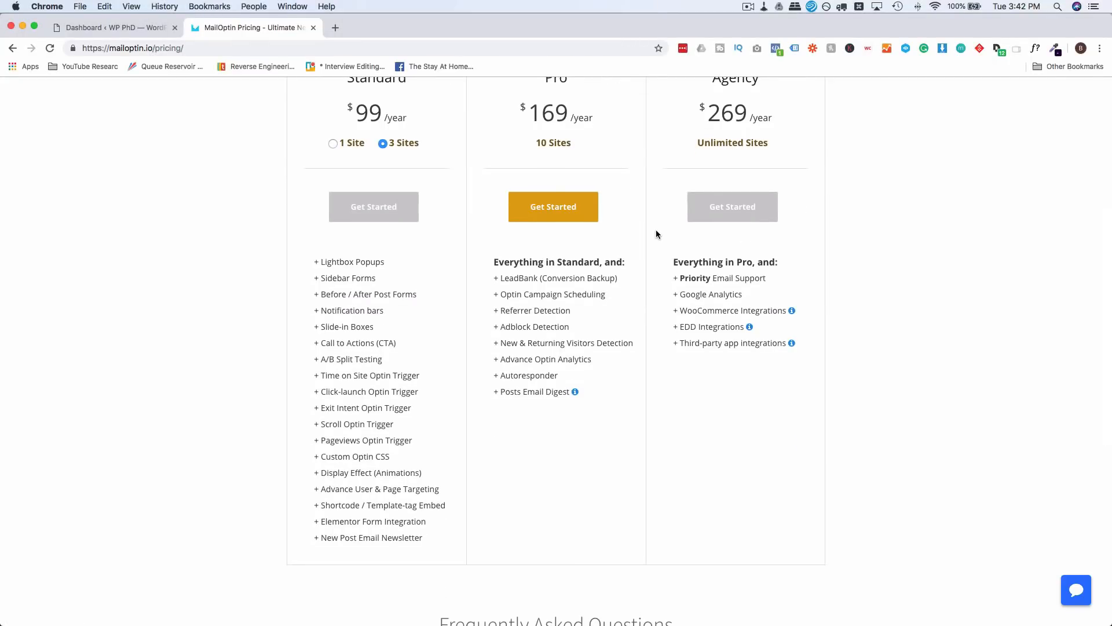
{"action": "scroll", "coordinate": [656, 232], "scroll_direction": "down", "scroll_amount": 1}
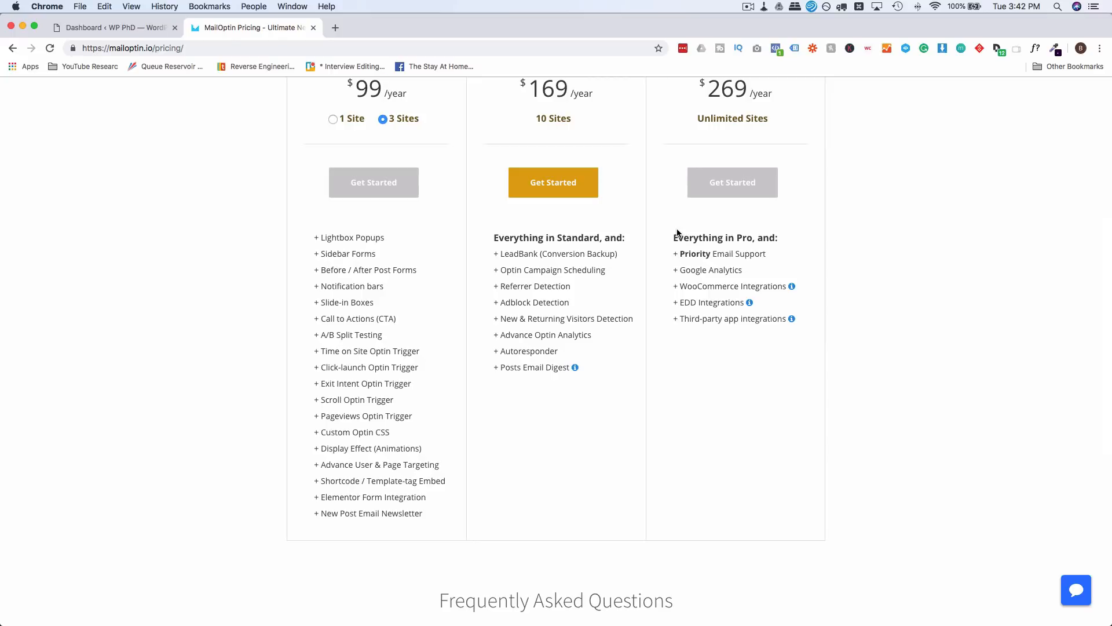
{"action": "scroll", "coordinate": [670, 249], "scroll_direction": "down", "scroll_amount": 1}
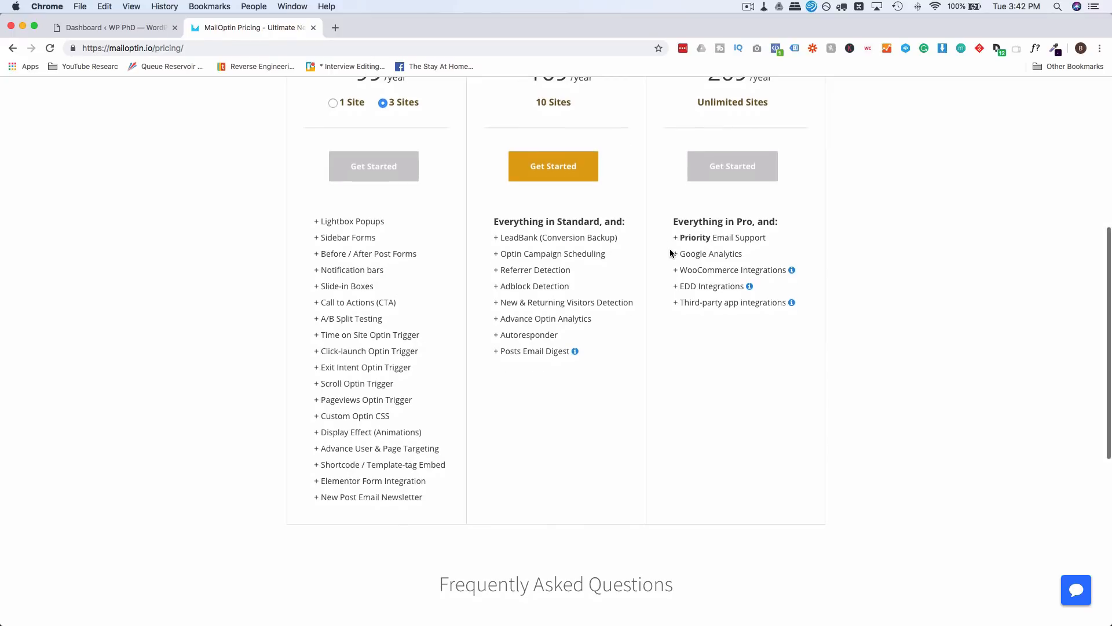
{"action": "scroll", "coordinate": [670, 250], "scroll_direction": "up", "scroll_amount": 3}
{"action": "scroll", "coordinate": [670, 249], "scroll_direction": "down", "scroll_amount": 5}
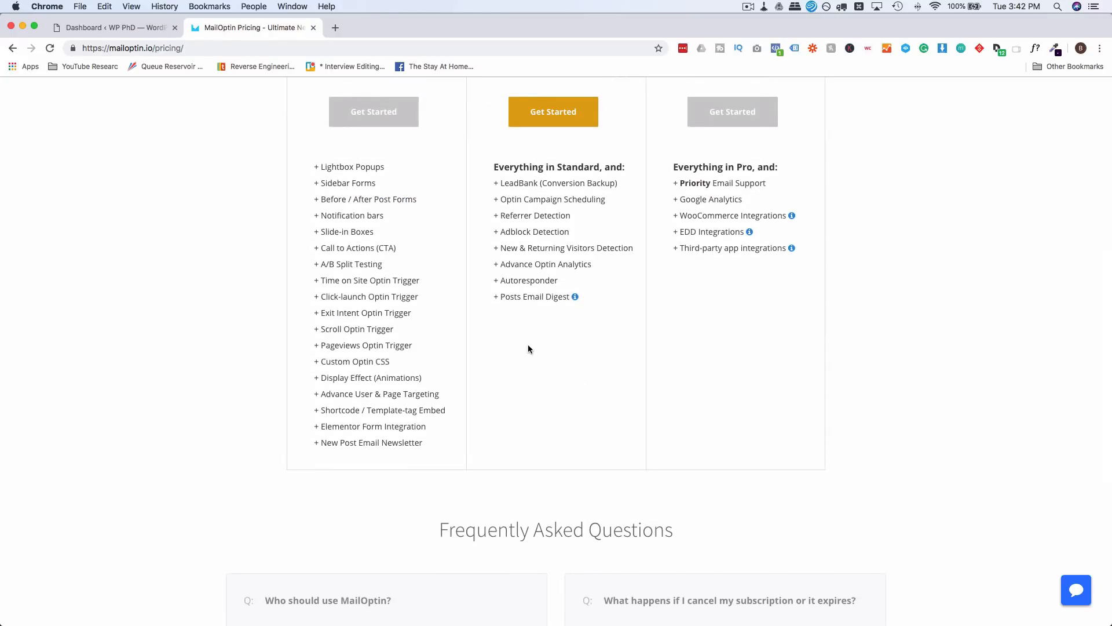
{"action": "scroll", "coordinate": [529, 347], "scroll_direction": "down", "scroll_amount": 2}
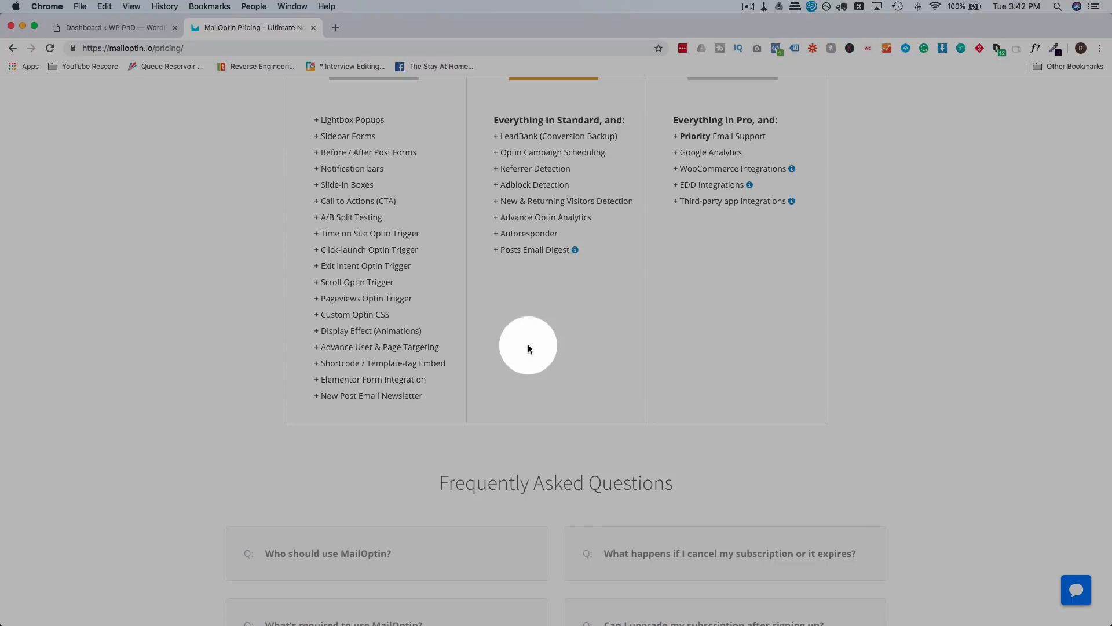
Step: Upload mailoptin-agency.zip as a new plugin, then install and activate MailOptin
{"action": "left_click", "coordinate": [97, 31]}
{"action": "mouse_move", "coordinate": [63, 373]}
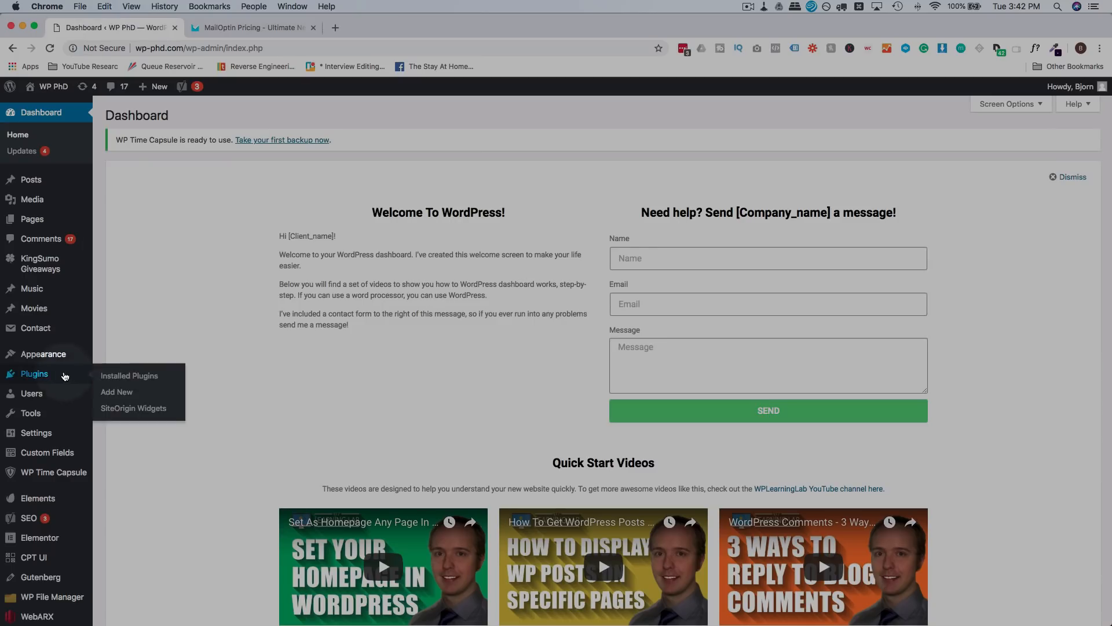
{"action": "left_click", "coordinate": [125, 398]}
{"action": "left_click", "coordinate": [210, 115]}
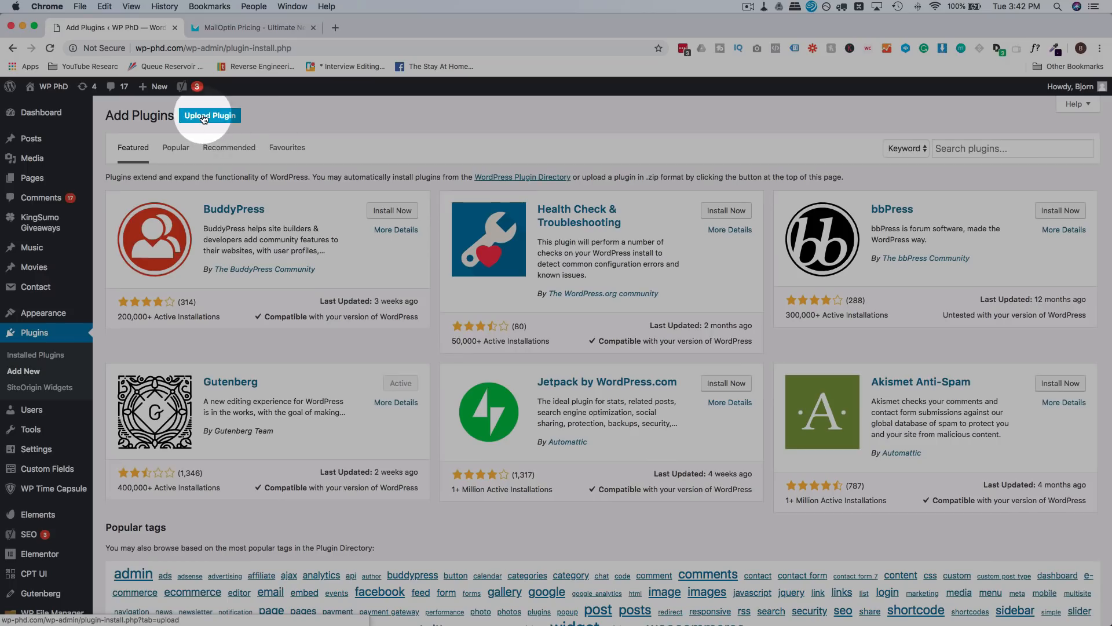
{"action": "left_click_drag", "start_coordinate": [1031, 251], "coordinate": [553, 221]}
{"action": "left_click", "coordinate": [523, 243]}
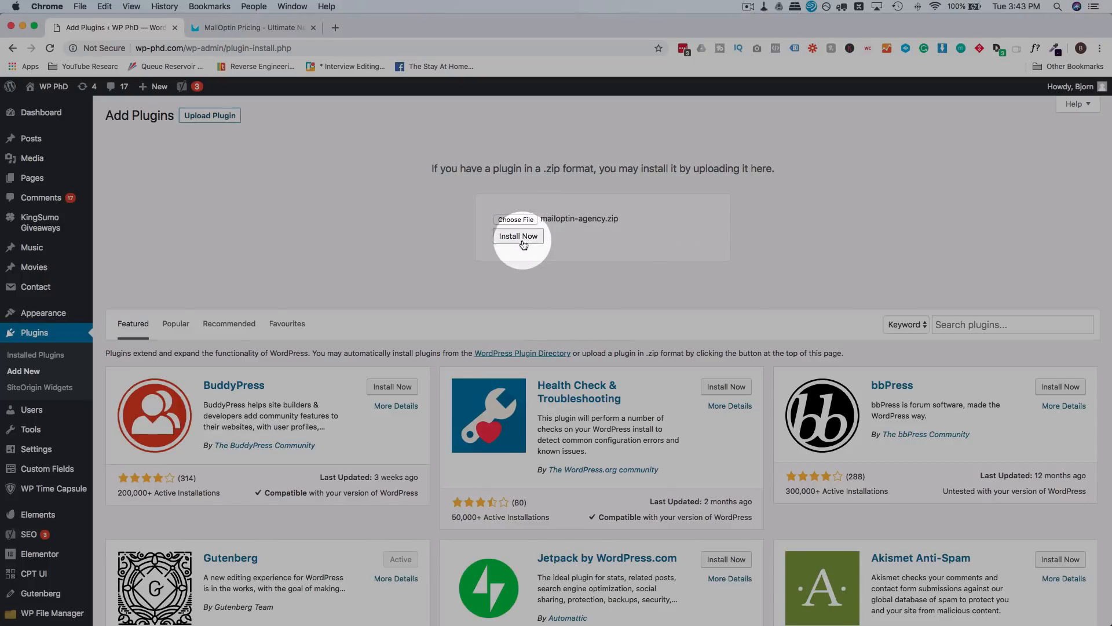
{"action": "left_click", "coordinate": [138, 197]}
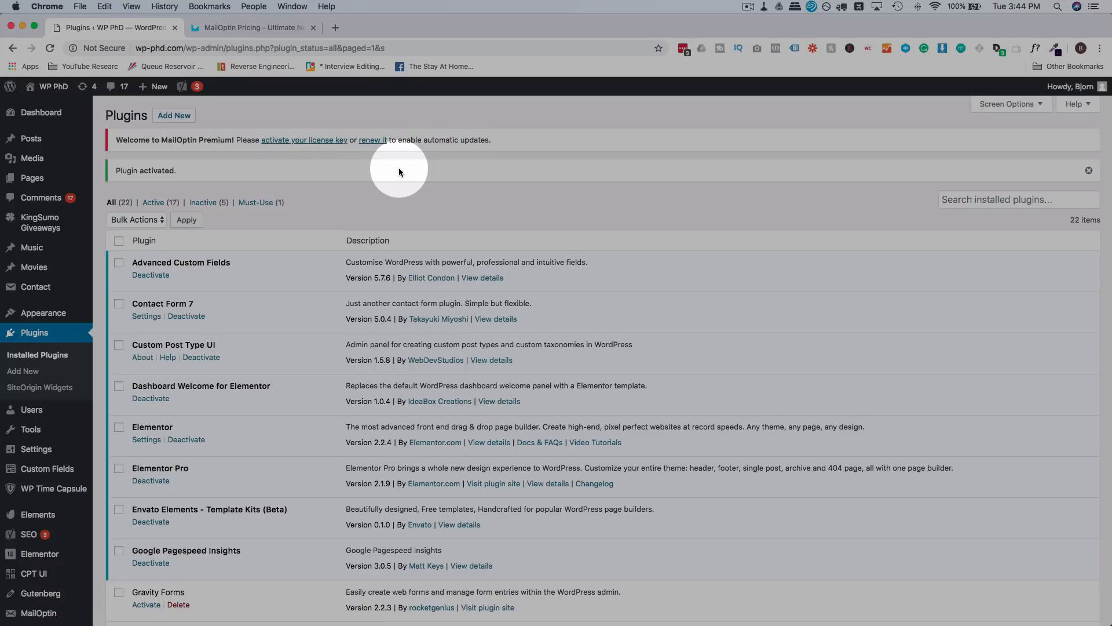
Step: Paste and save the MailOptin license key, then go to MailOptin Settings
{"action": "left_click", "coordinate": [321, 142]}
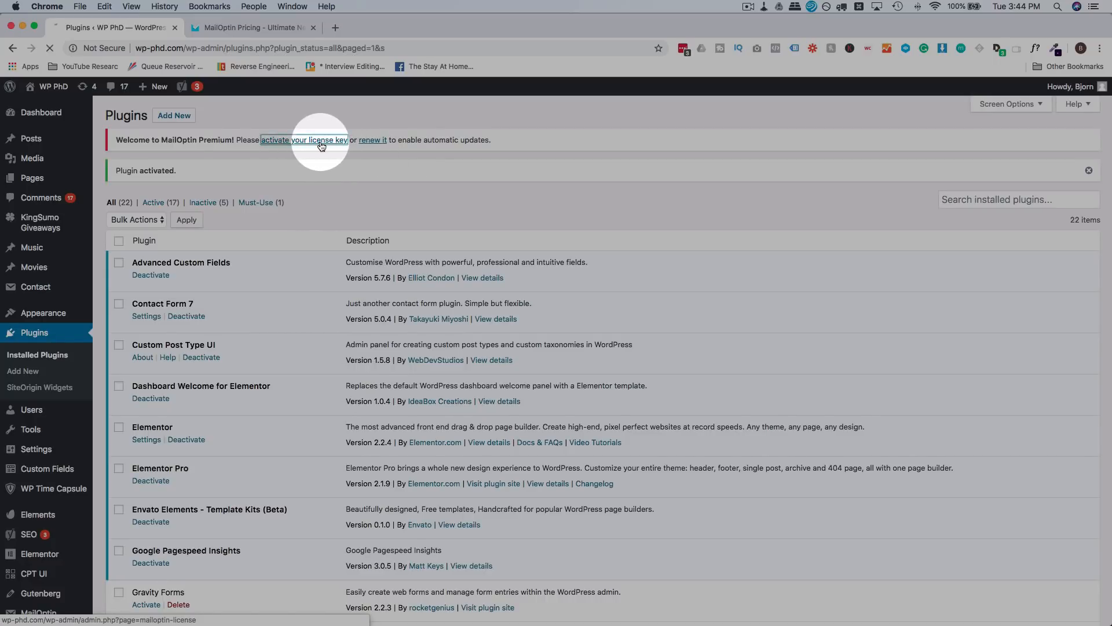
{"action": "left_click", "coordinate": [284, 217]}
{"action": "key", "text": "super+v"}
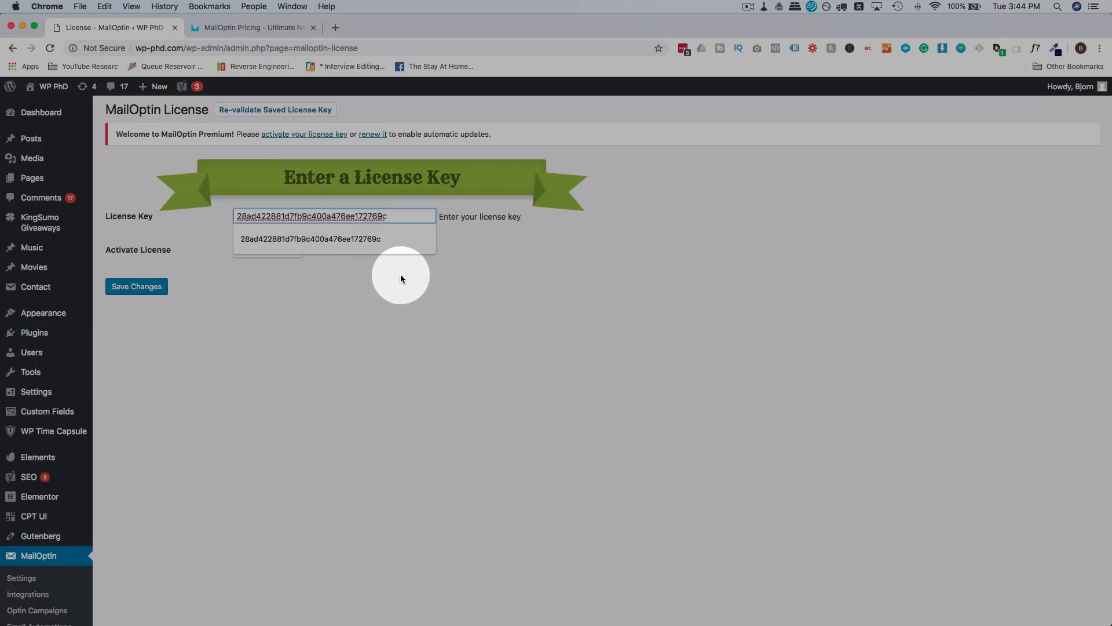
{"action": "left_click", "coordinate": [399, 277]}
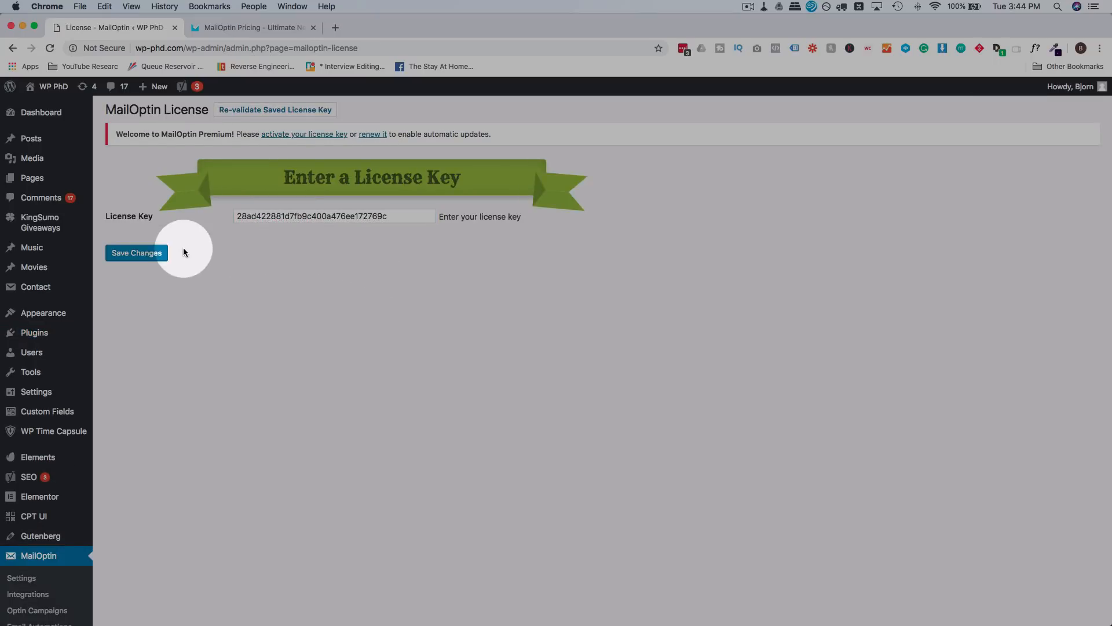
{"action": "left_click", "coordinate": [147, 253]}
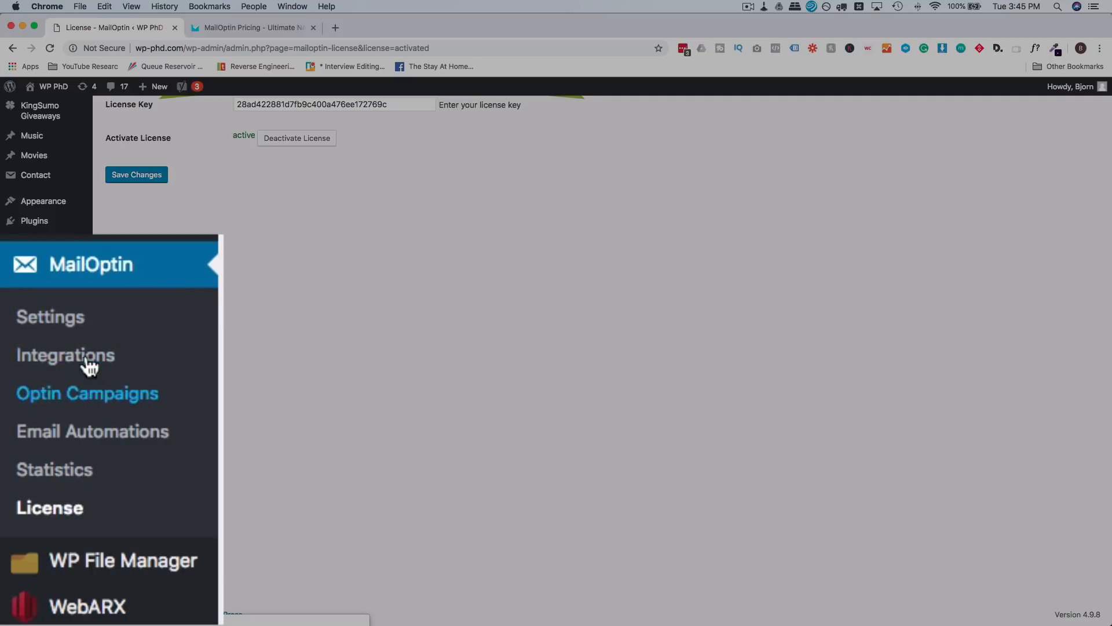
{"action": "left_click", "coordinate": [34, 467]}
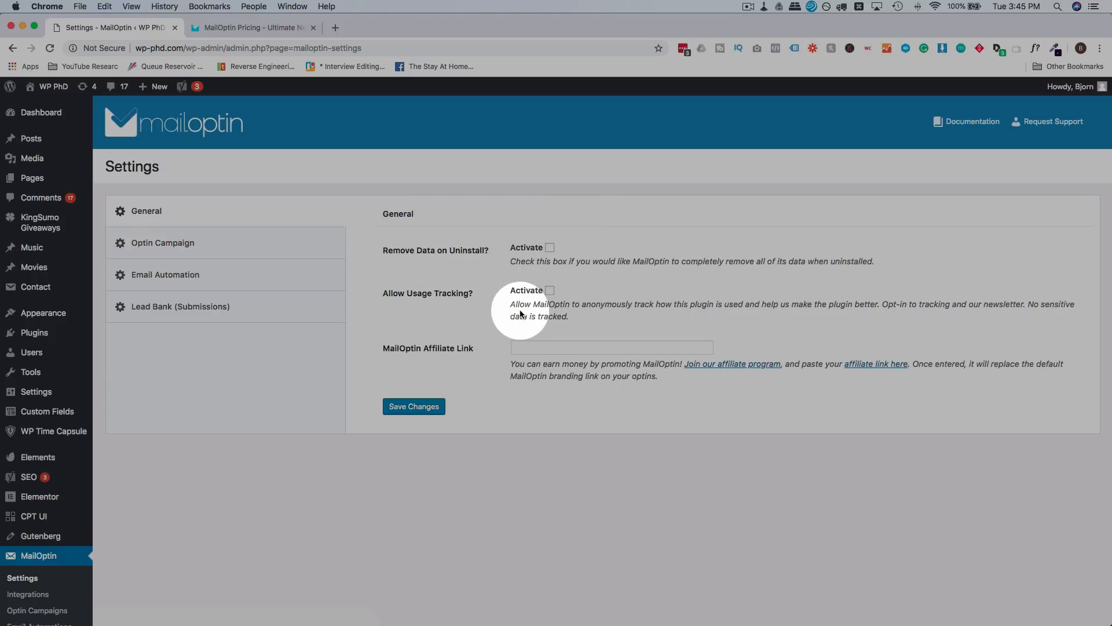
Step: Switch MailOptin's settings from General to the Optin Campaign section
{"action": "left_click", "coordinate": [537, 348]}
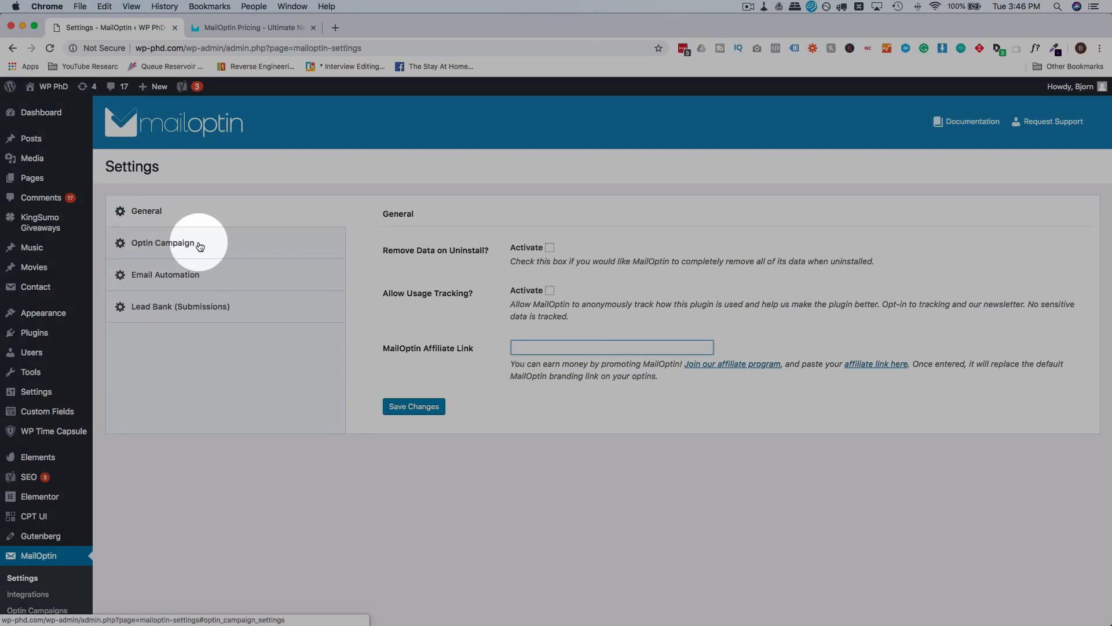
{"action": "left_click", "coordinate": [200, 246]}
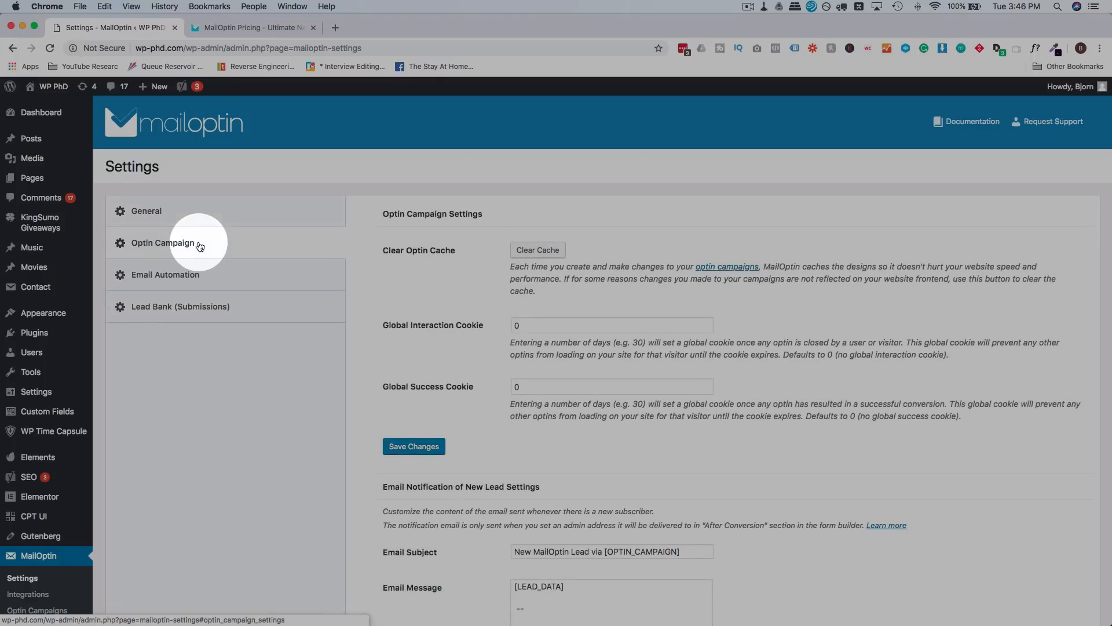
Step: Look over the Optin Campaign settings, then move to the Email Automation settings
{"action": "scroll", "coordinate": [435, 265], "scroll_direction": "down", "scroll_amount": 2}
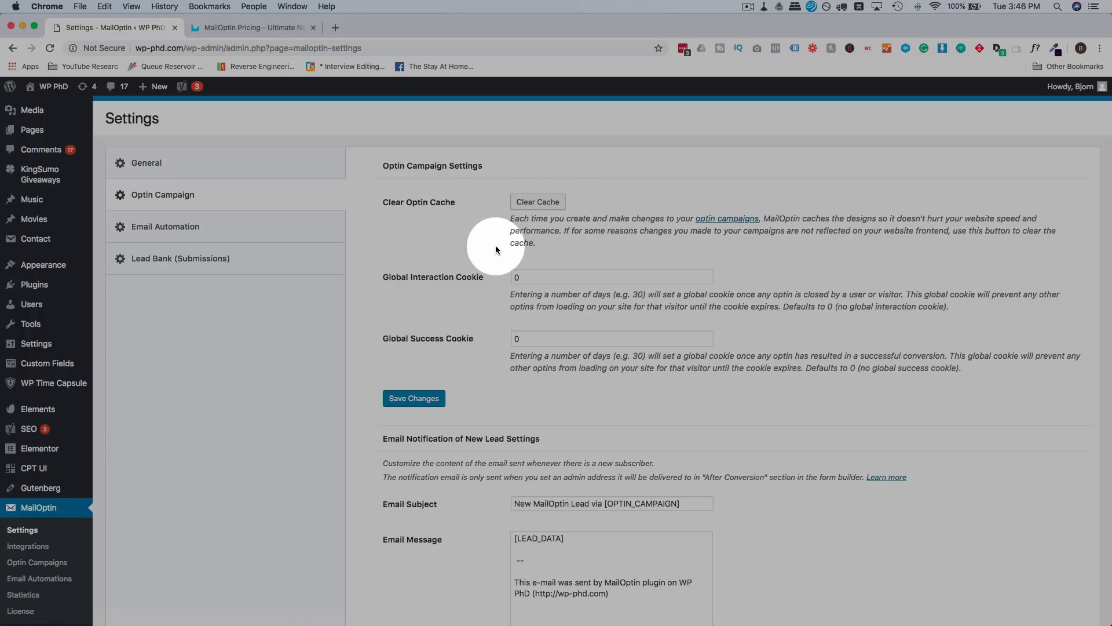
{"action": "scroll", "coordinate": [526, 236], "scroll_direction": "down", "scroll_amount": 2}
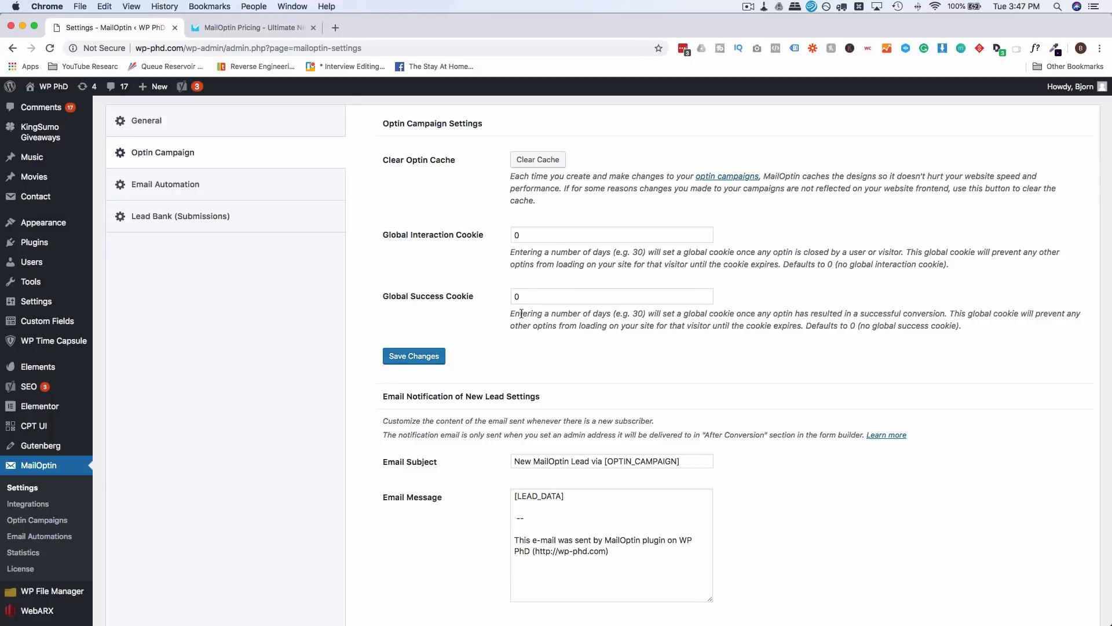
{"action": "scroll", "coordinate": [521, 314], "scroll_direction": "down", "scroll_amount": 5}
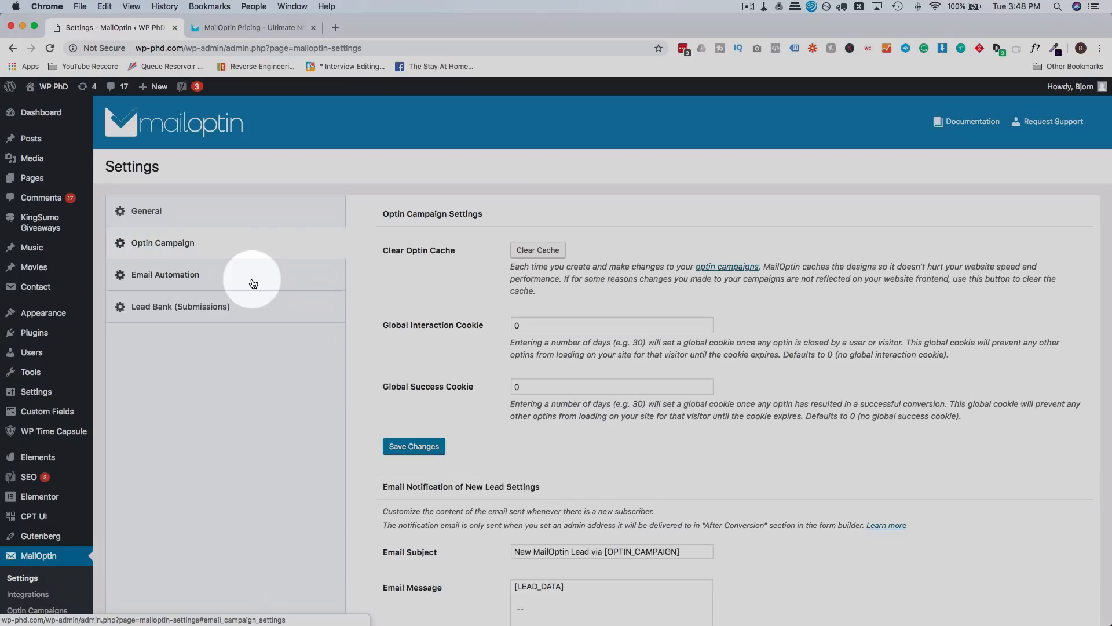
{"action": "left_click", "coordinate": [252, 283]}
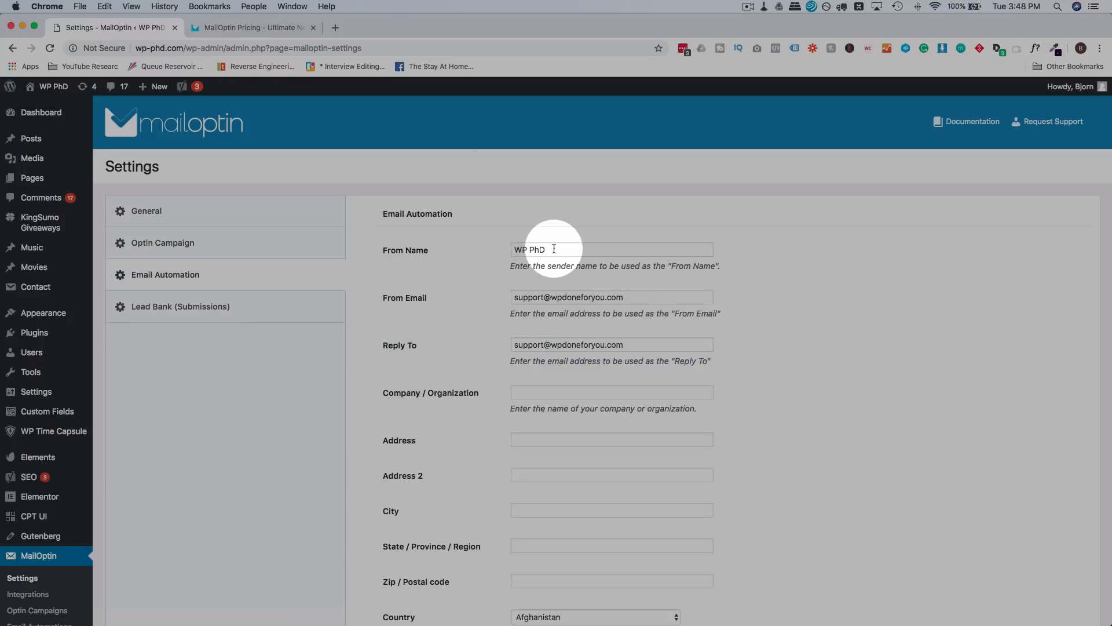
Step: Select the From Name 'WP PhD' and the Reply To address in Email Automation settings
{"action": "left_click_drag", "start_coordinate": [554, 249], "coordinate": [503, 252]}
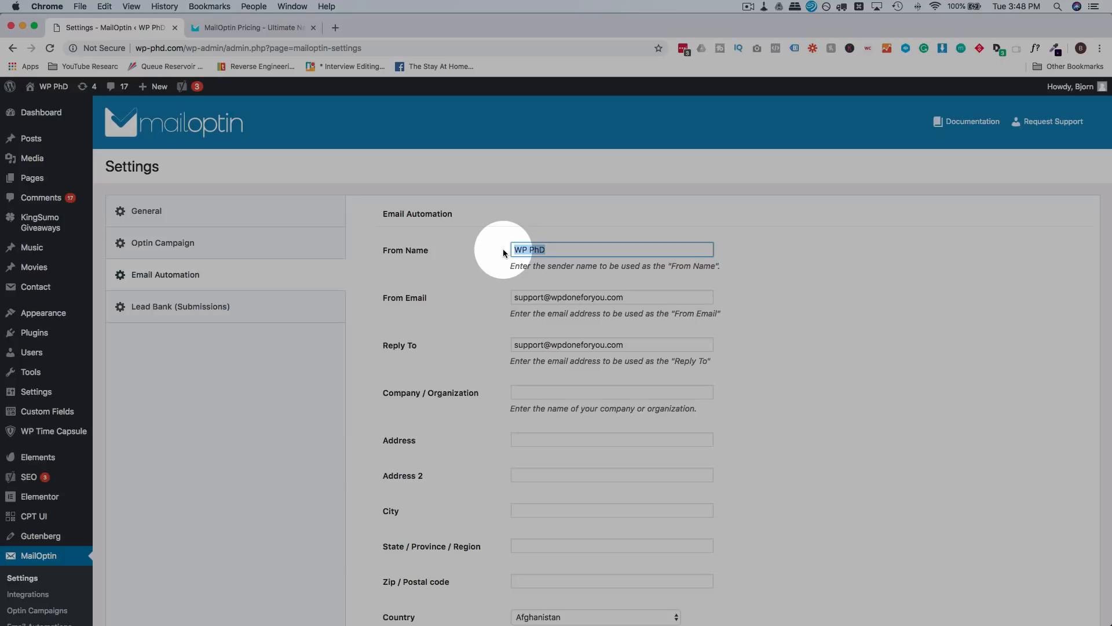
{"action": "scroll", "coordinate": [503, 248], "scroll_direction": "down", "scroll_amount": 2}
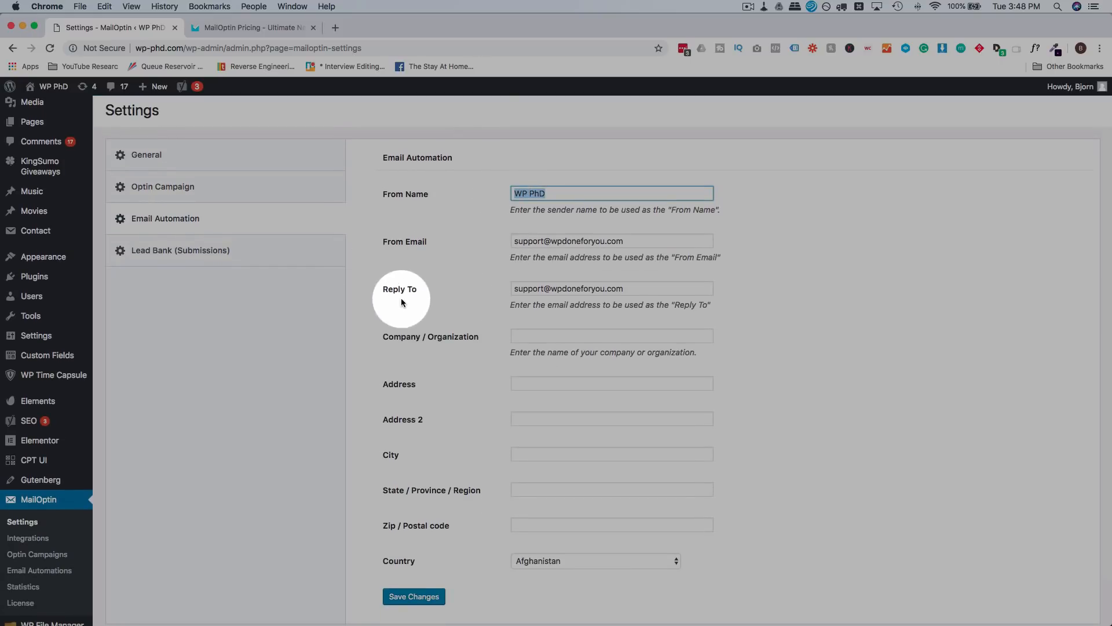
{"action": "scroll", "coordinate": [500, 279], "scroll_direction": "down", "scroll_amount": 1}
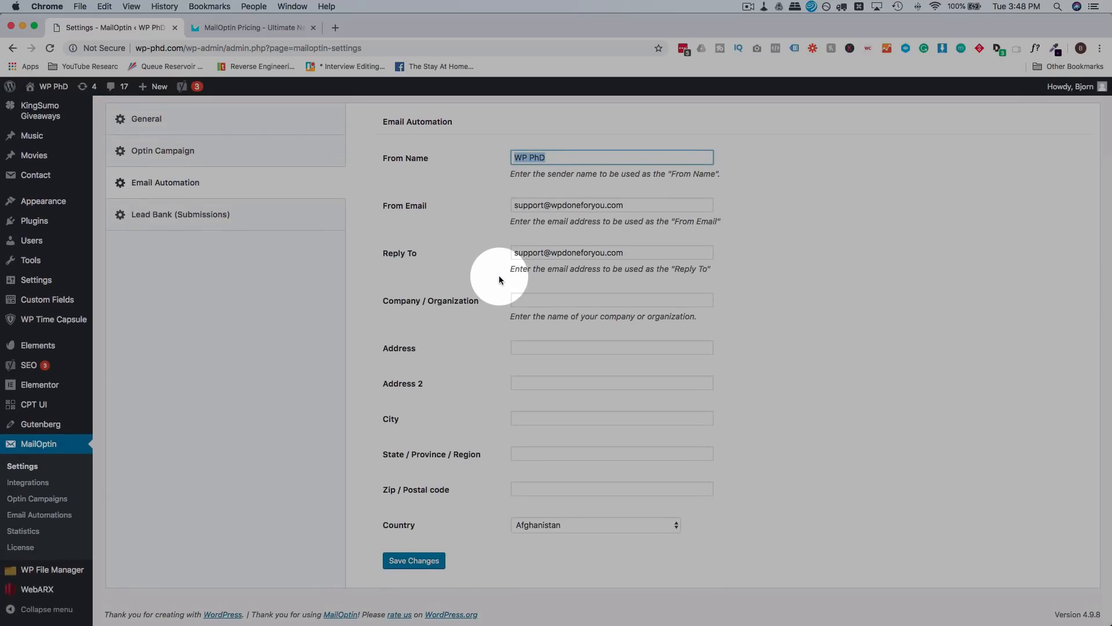
{"action": "left_click_drag", "start_coordinate": [649, 253], "coordinate": [512, 253]}
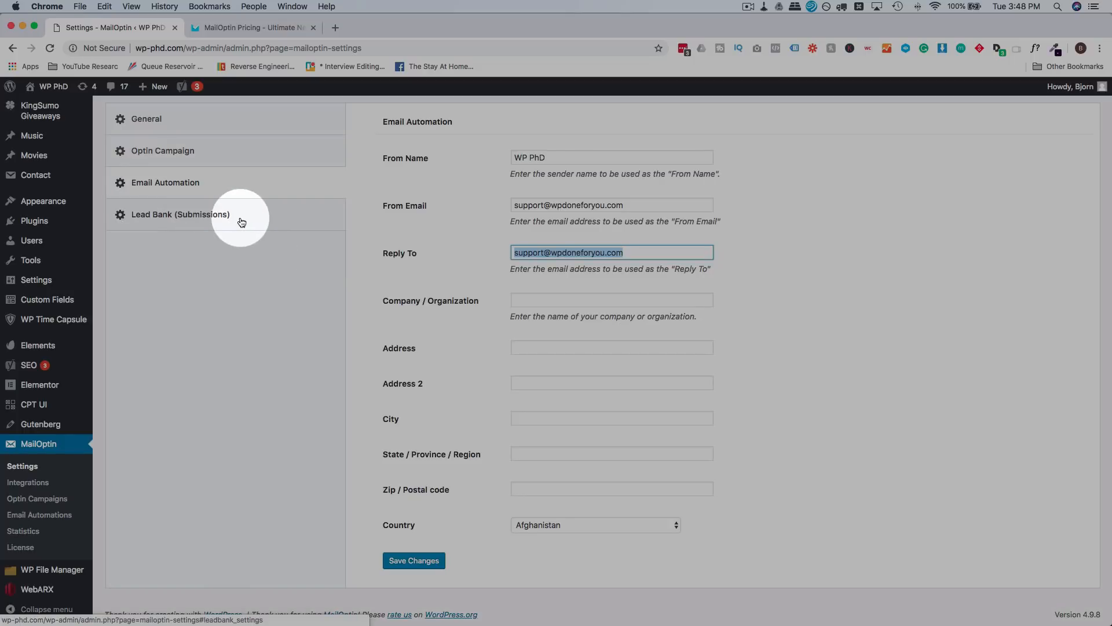
Step: Leave Disable Lead Bank unchecked in the Lead Bank settings and go to Optin Campaigns
{"action": "left_click", "coordinate": [175, 215]}
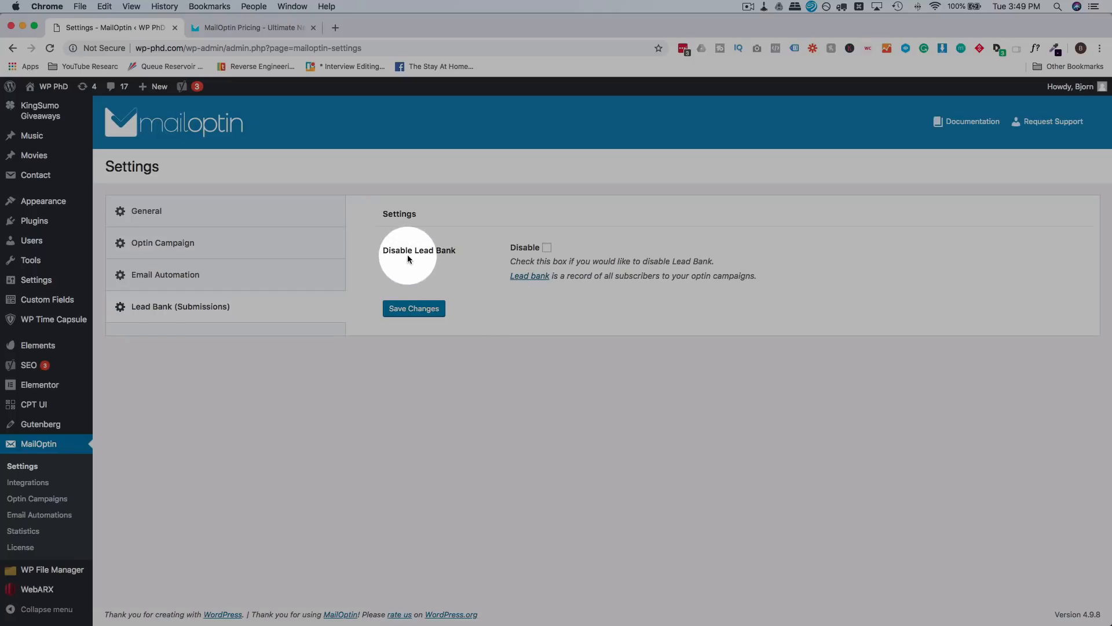
{"action": "left_click", "coordinate": [547, 249]}
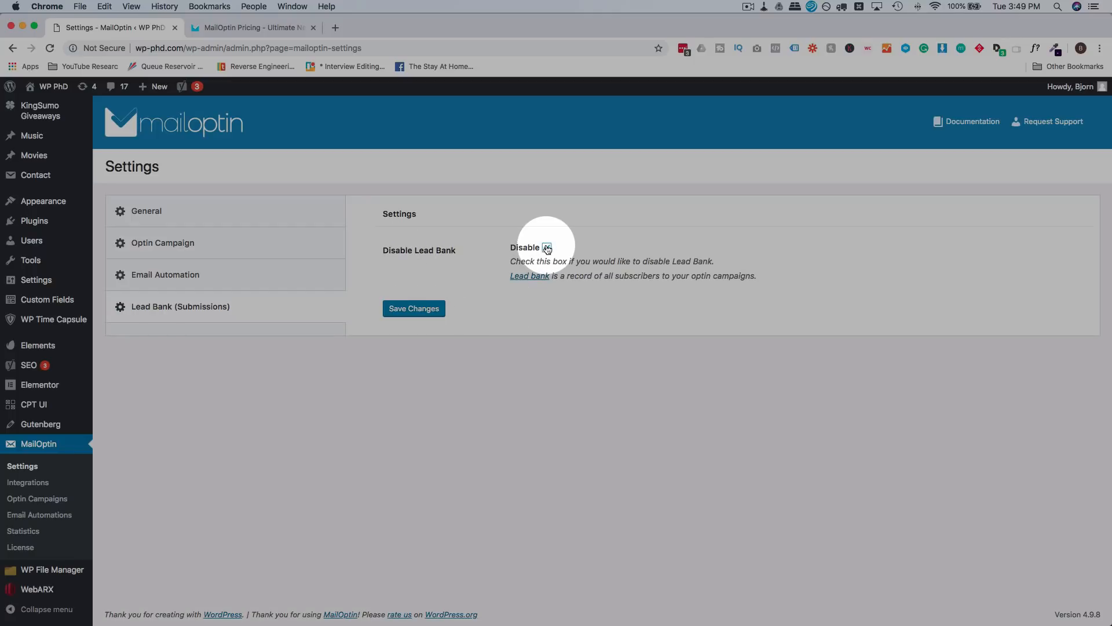
{"action": "left_click", "coordinate": [547, 249]}
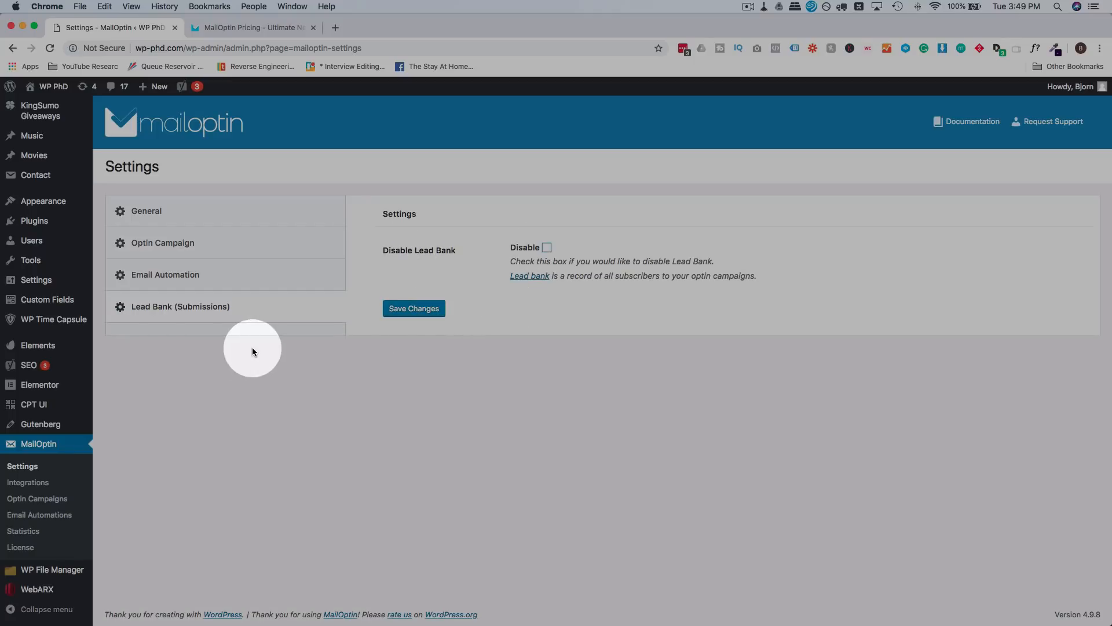
{"action": "left_click", "coordinate": [60, 499]}
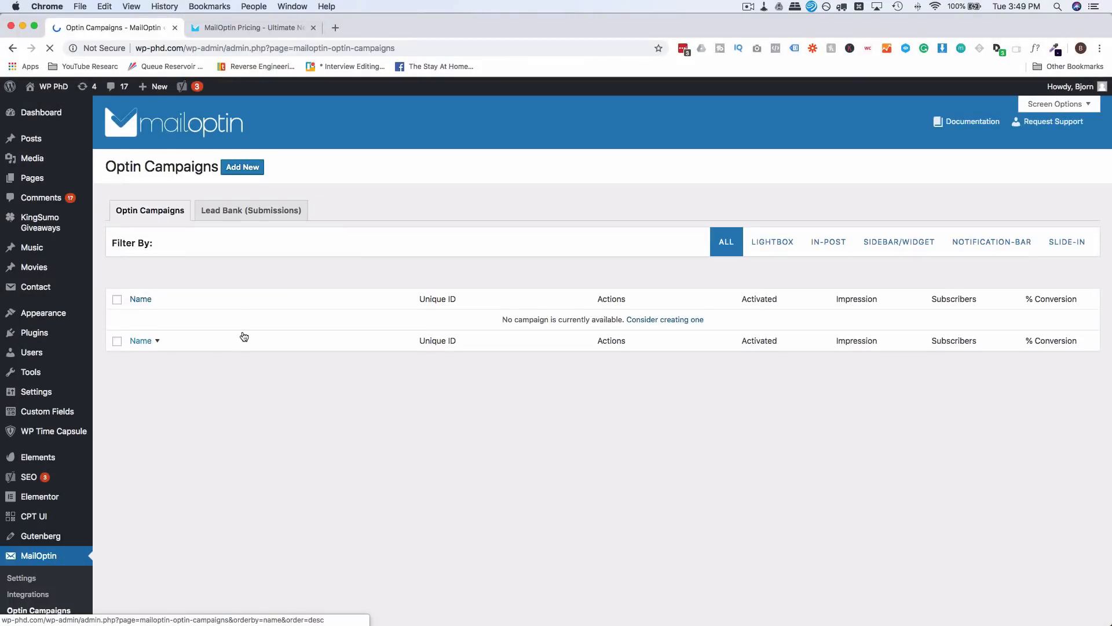
Step: Open and reload the Lead Bank submissions list, confirming no conversions are recorded yet
{"action": "left_click", "coordinate": [254, 211]}
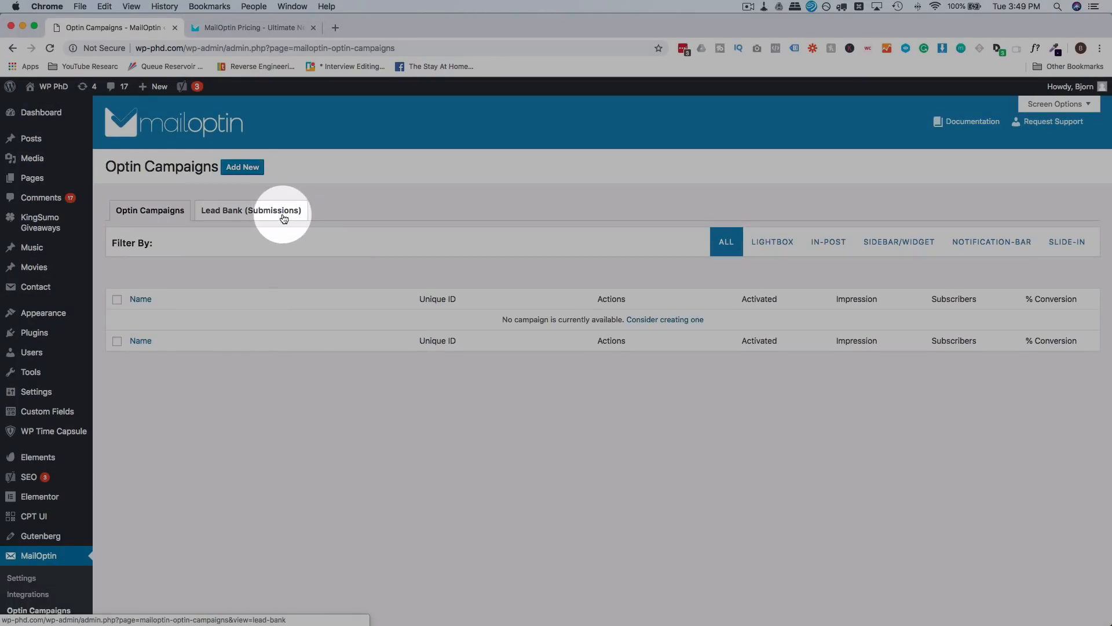
{"action": "left_click", "coordinate": [283, 218]}
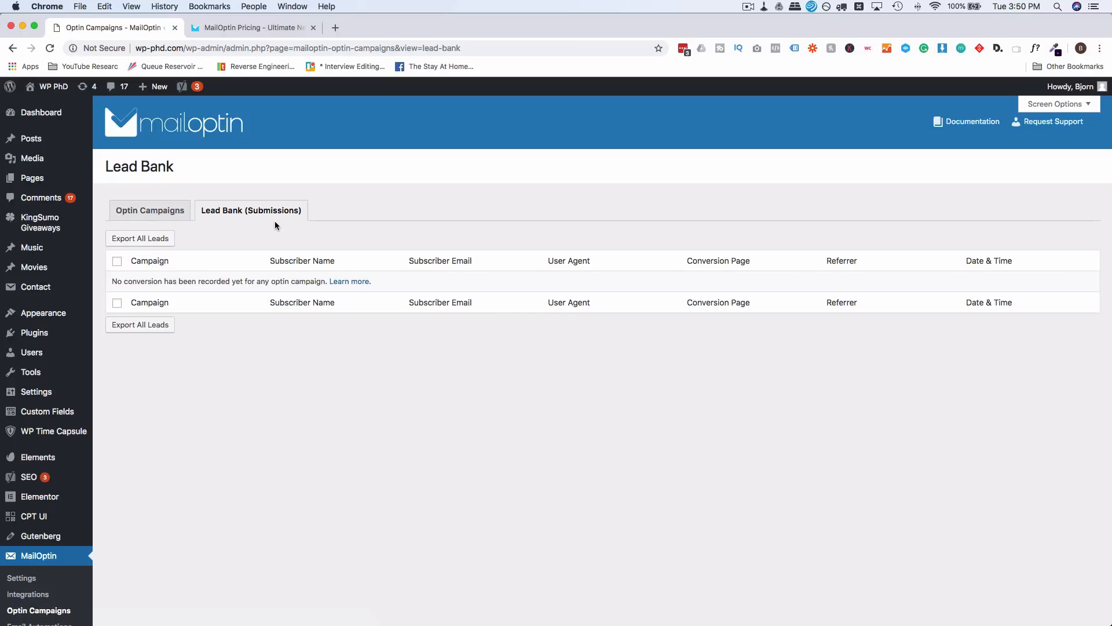
{"action": "scroll", "coordinate": [116, 502], "scroll_direction": "down", "scroll_amount": 2}
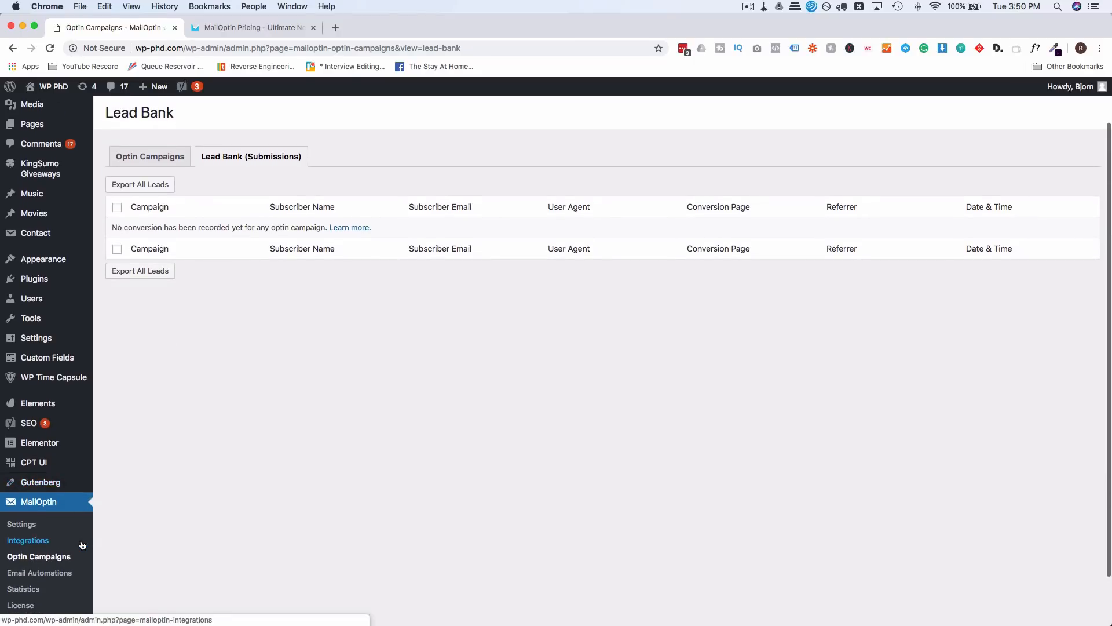
{"action": "scroll", "coordinate": [102, 524], "scroll_direction": "down", "scroll_amount": 1}
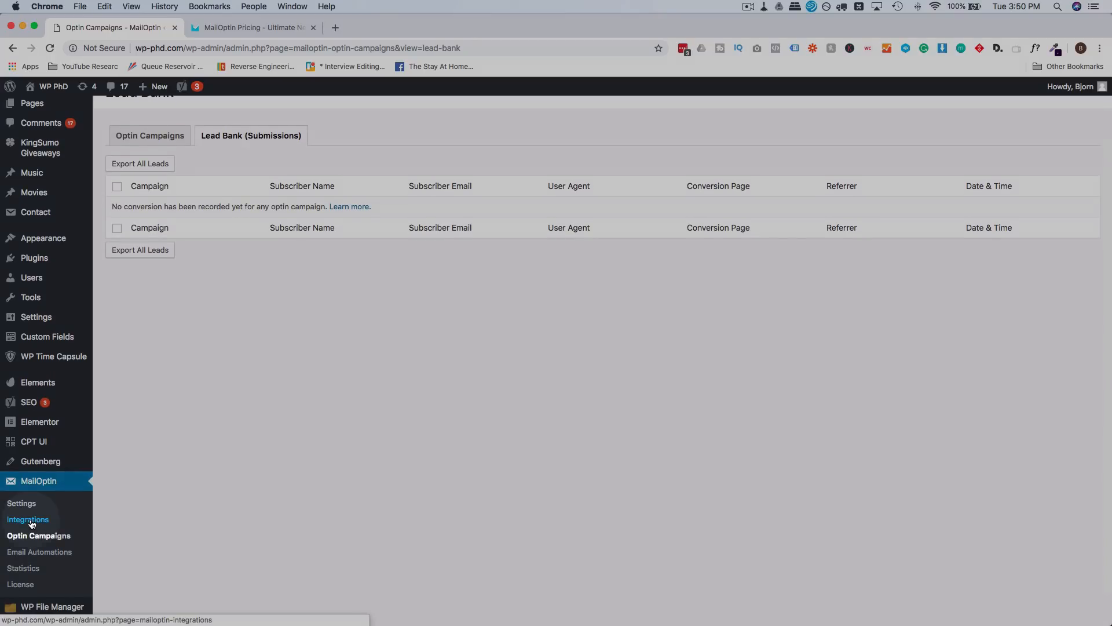
Step: Activate Google Analytics event tracking on MailOptin's Integrations page
{"action": "left_click", "coordinate": [31, 521]}
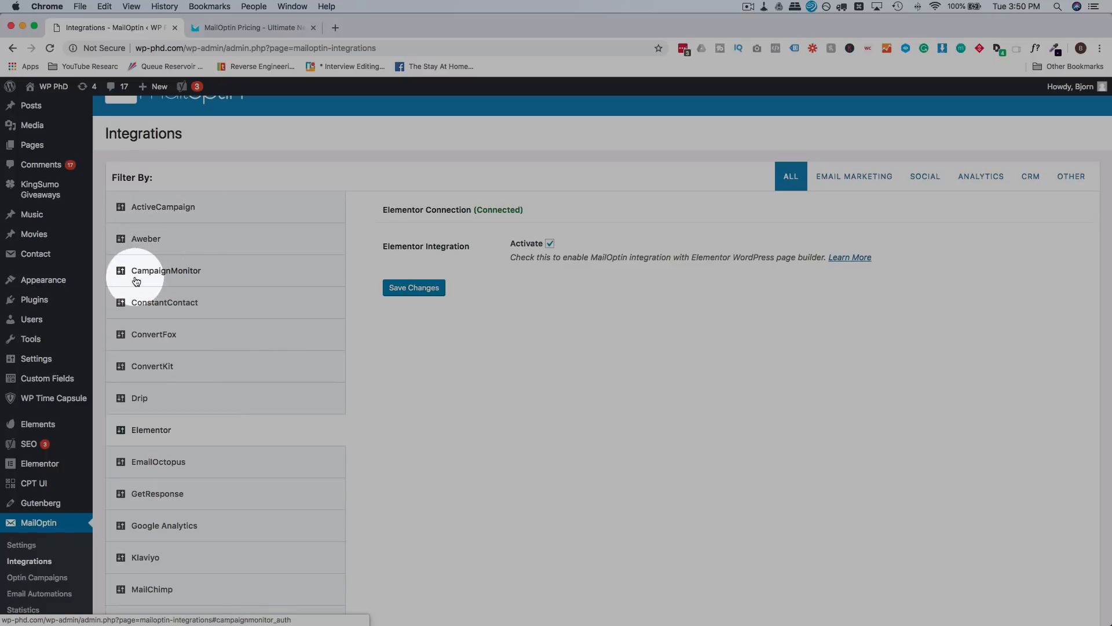
{"action": "scroll", "coordinate": [156, 304], "scroll_direction": "down", "scroll_amount": 1}
{"action": "scroll", "coordinate": [156, 307], "scroll_direction": "down", "scroll_amount": 5}
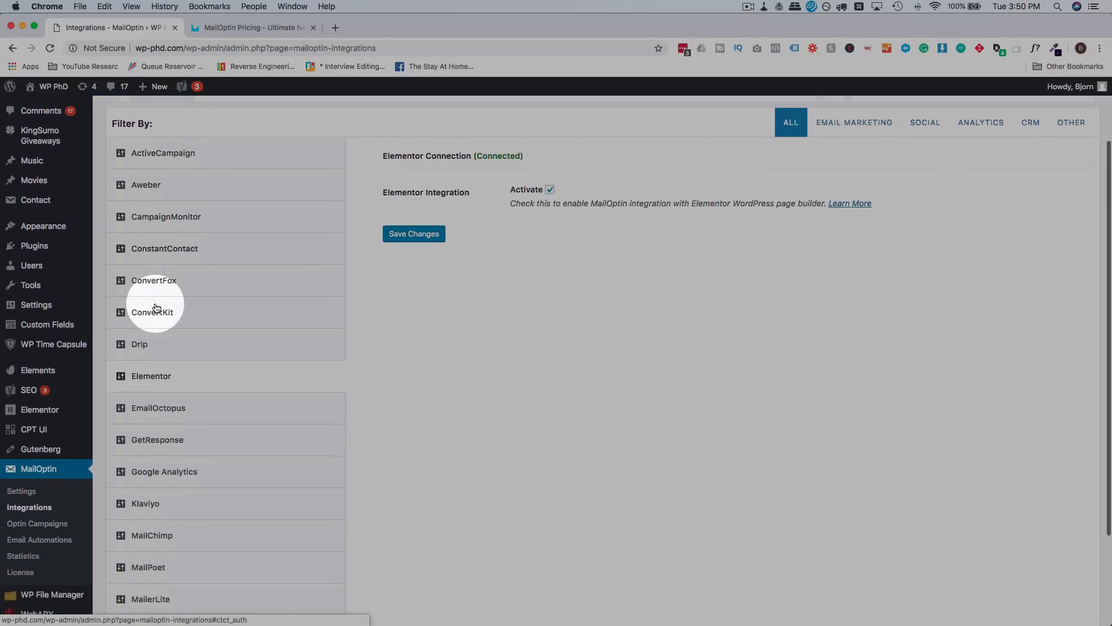
{"action": "scroll", "coordinate": [156, 307], "scroll_direction": "down", "scroll_amount": 1}
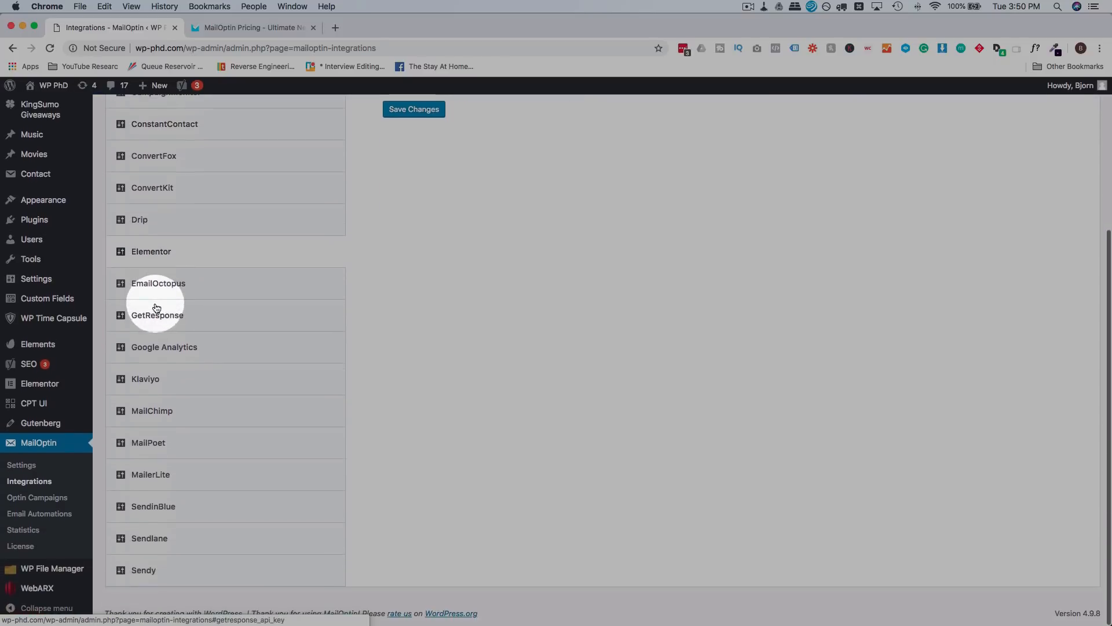
{"action": "left_click", "coordinate": [177, 352]}
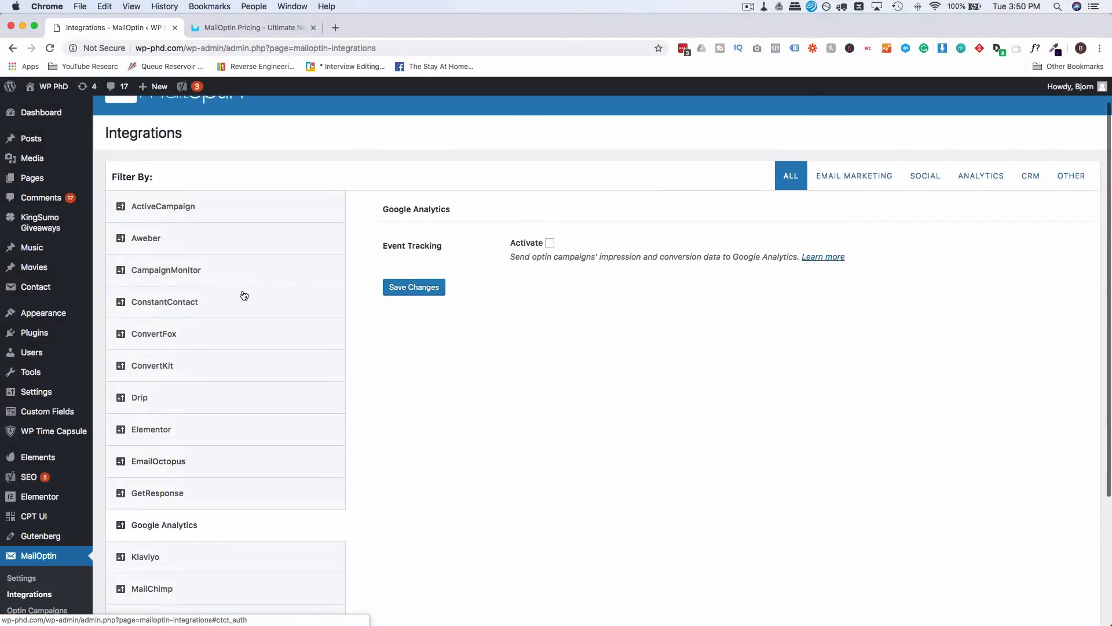
{"action": "left_click", "coordinate": [550, 244]}
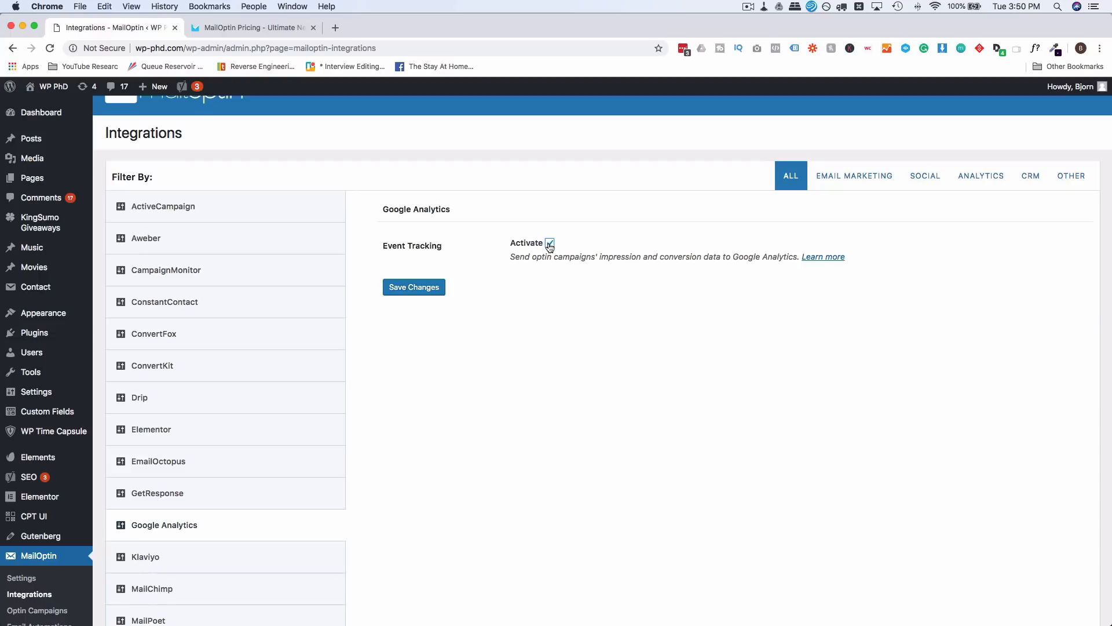
Step: Show the unconnected MailChimp integration and open the Mailchimp dashboard in a new tab
{"action": "scroll", "coordinate": [239, 408], "scroll_direction": "down", "scroll_amount": 3}
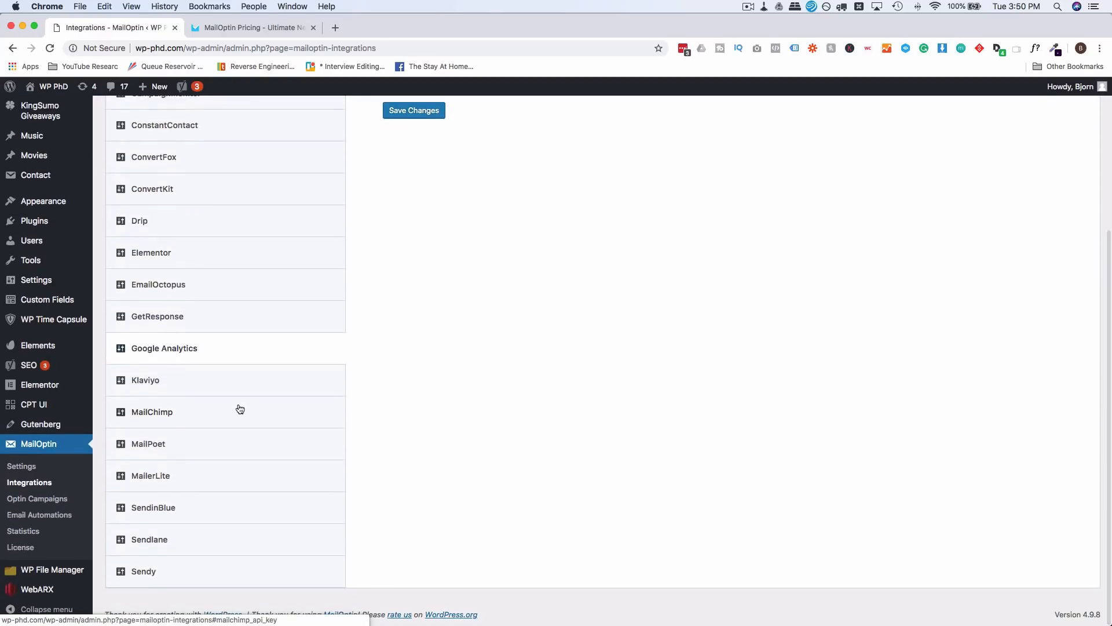
{"action": "left_click", "coordinate": [168, 414]}
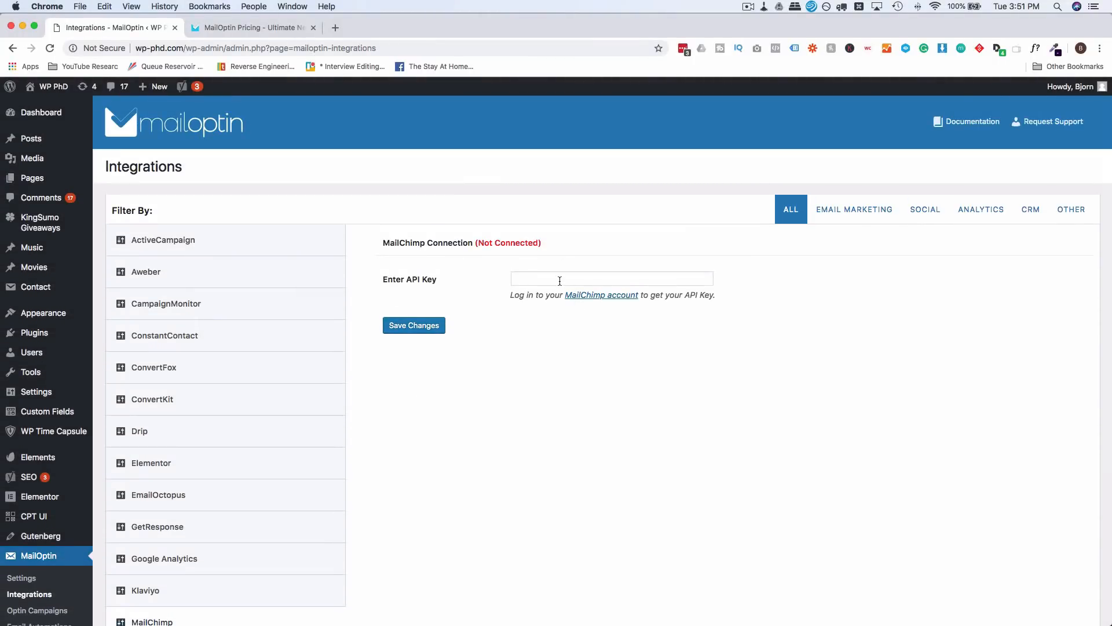
{"action": "left_click", "coordinate": [681, 49]}
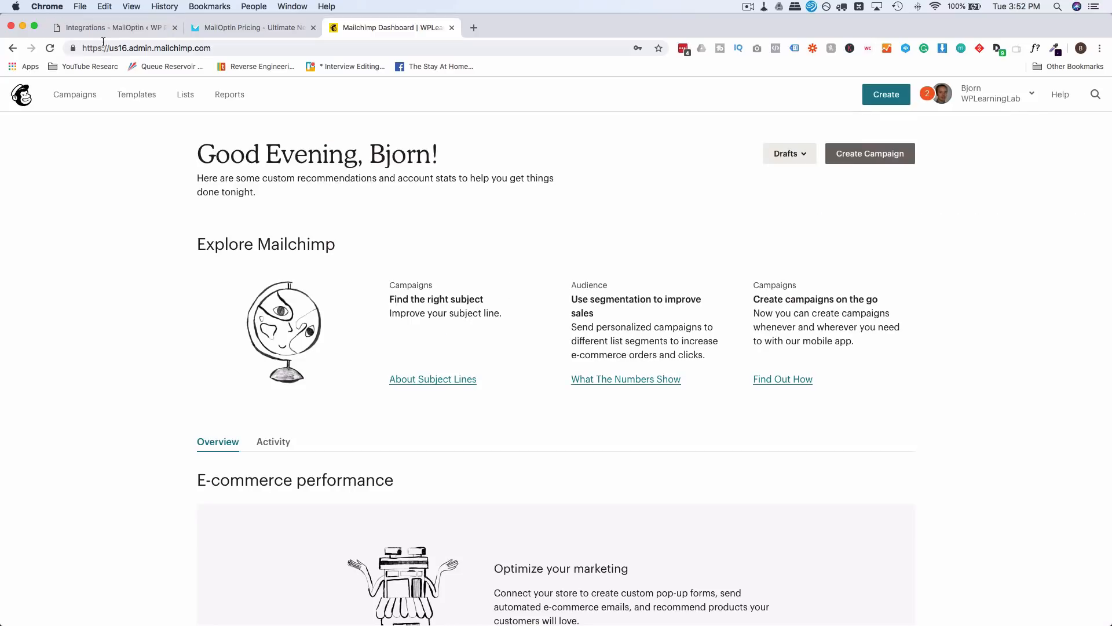
Step: Copy the Mailchimp account's API key into MailOptin's MailChimp Enter API Key field
{"action": "left_click", "coordinate": [116, 27]}
{"action": "left_click", "coordinate": [506, 310]}
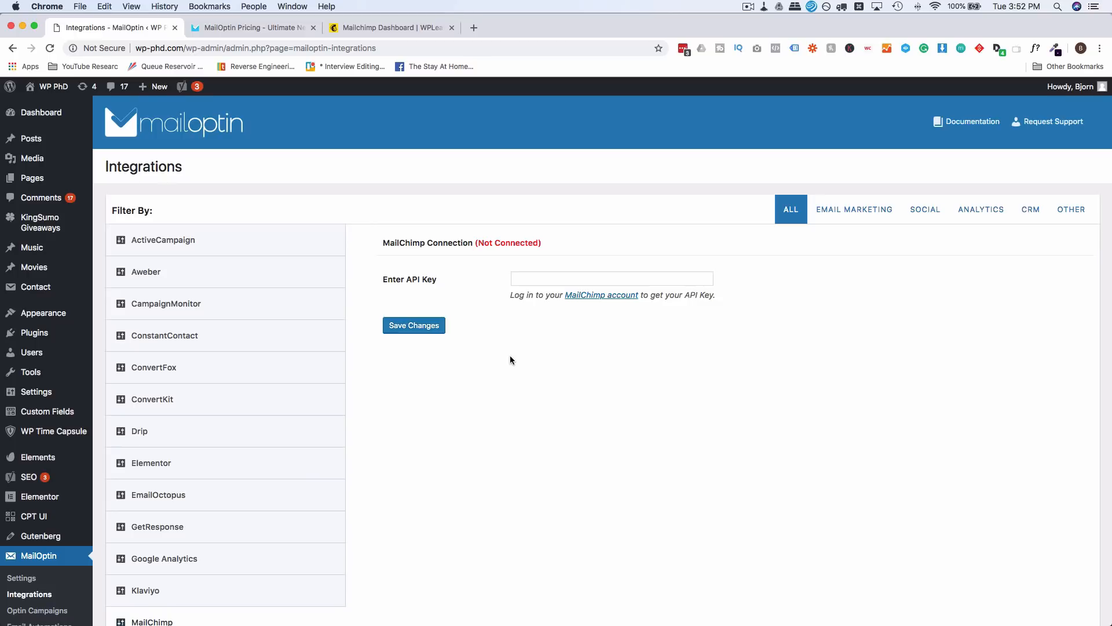
{"action": "left_click", "coordinate": [599, 295]}
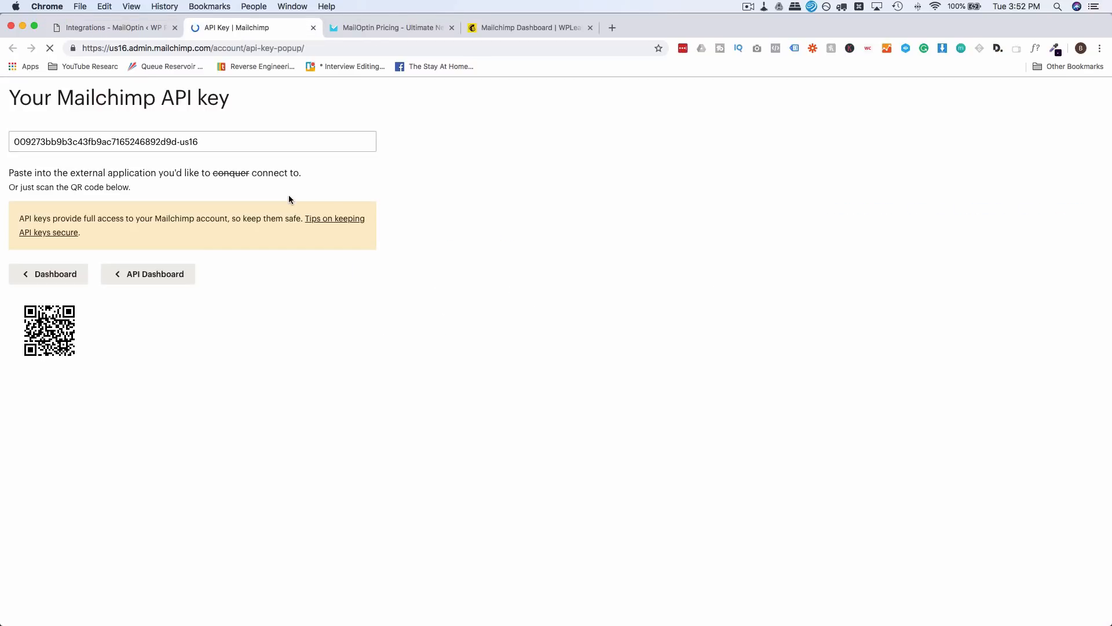
{"action": "left_click", "coordinate": [170, 145]}
{"action": "key", "text": "super+c"}
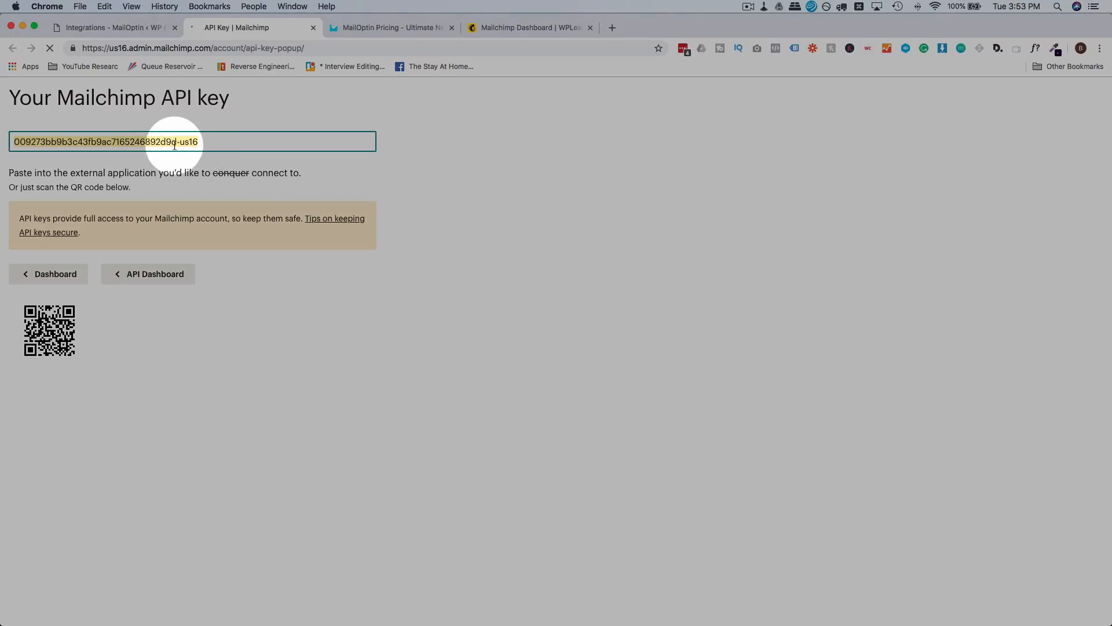
{"action": "left_click", "coordinate": [116, 27]}
{"action": "left_click", "coordinate": [521, 278]}
{"action": "key", "text": "super+v"}
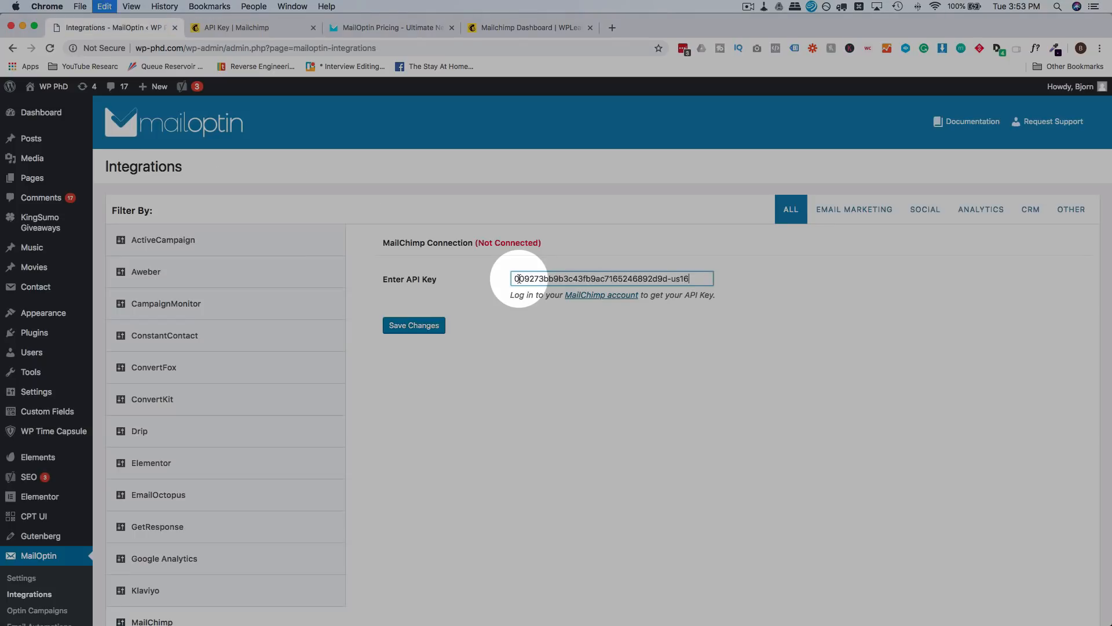
Step: Save the MailChimp key so it shows Connected, check the Elementor integration, and return to Optin Campaigns
{"action": "left_click", "coordinate": [415, 332]}
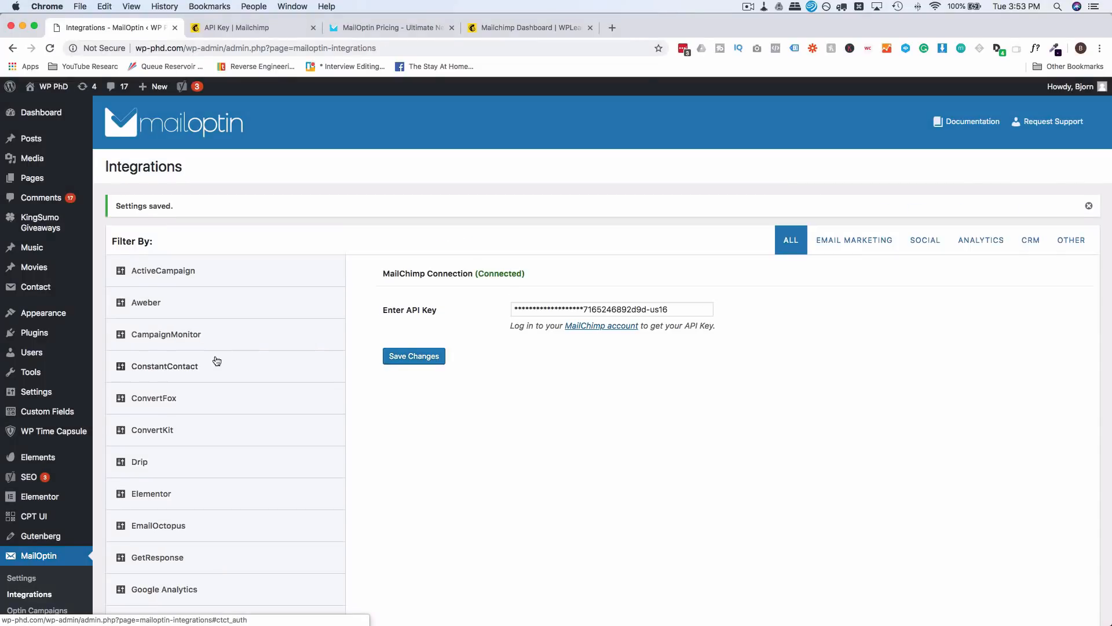
{"action": "scroll", "coordinate": [243, 361], "scroll_direction": "down", "scroll_amount": 1}
{"action": "scroll", "coordinate": [263, 340], "scroll_direction": "down", "scroll_amount": 3}
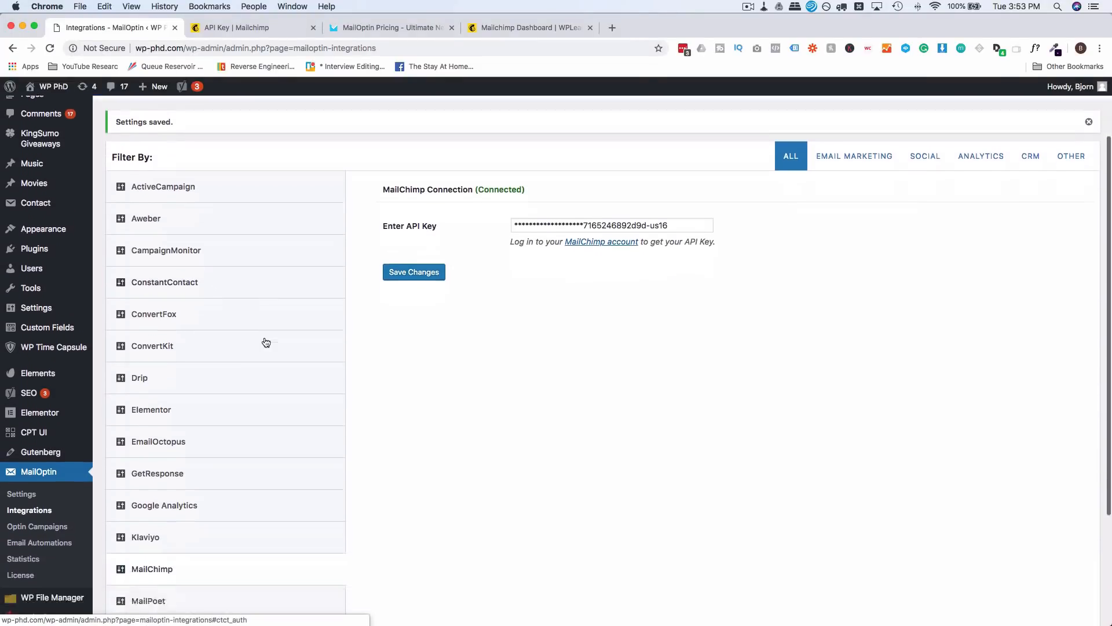
{"action": "left_click", "coordinate": [334, 383]}
{"action": "left_click", "coordinate": [153, 385]}
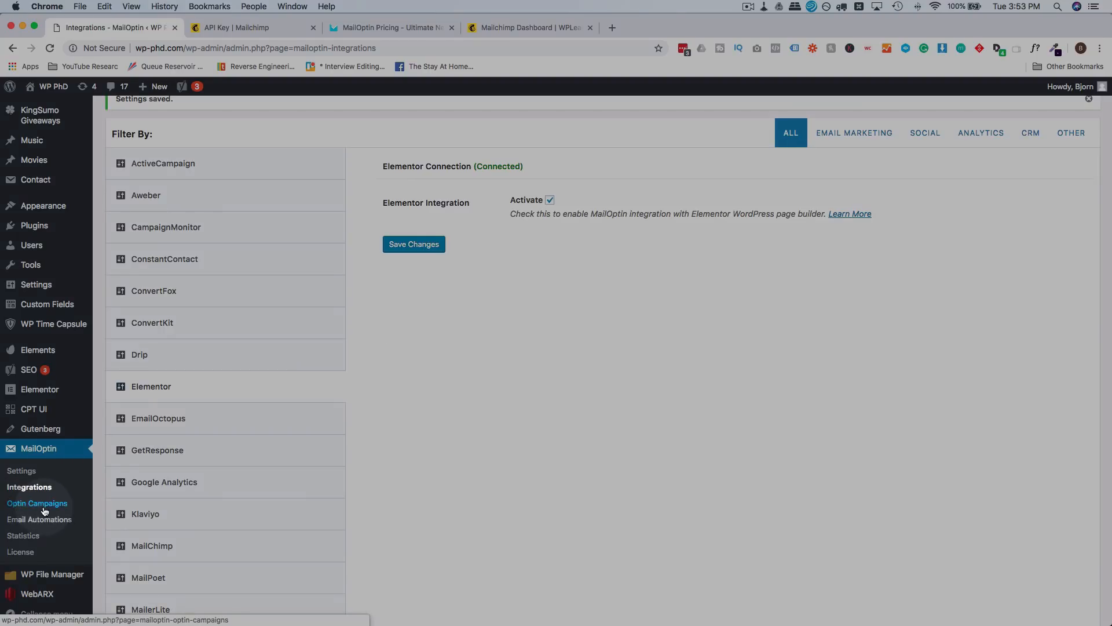
{"action": "left_click", "coordinate": [44, 509]}
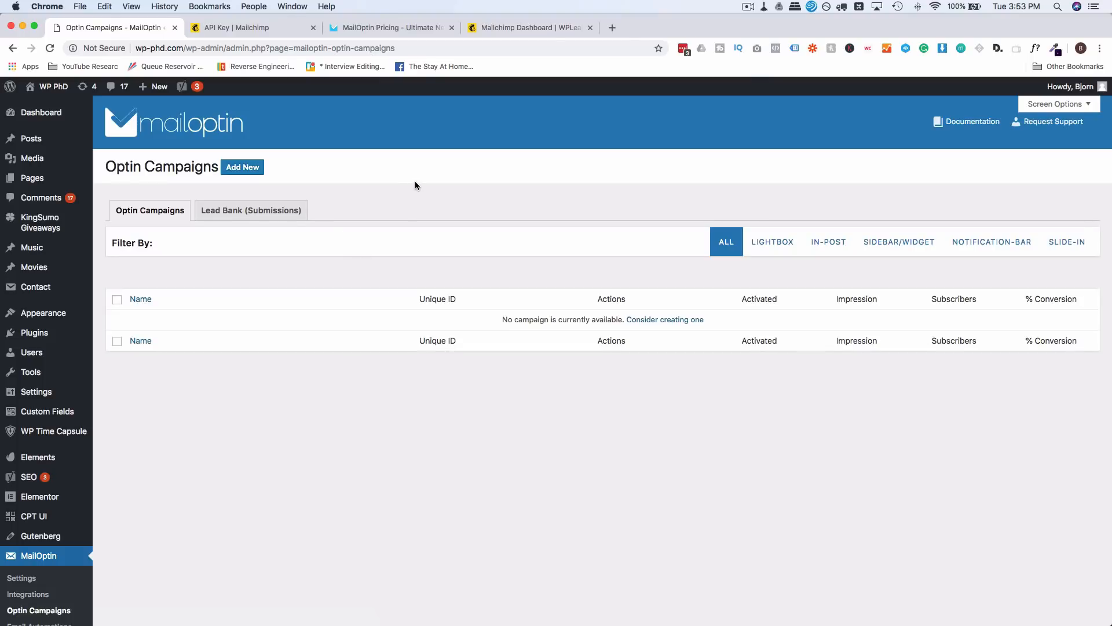
Step: Create an in-post optin named 'Inpost Aptin' using the Bannino theme
{"action": "left_click", "coordinate": [241, 168]}
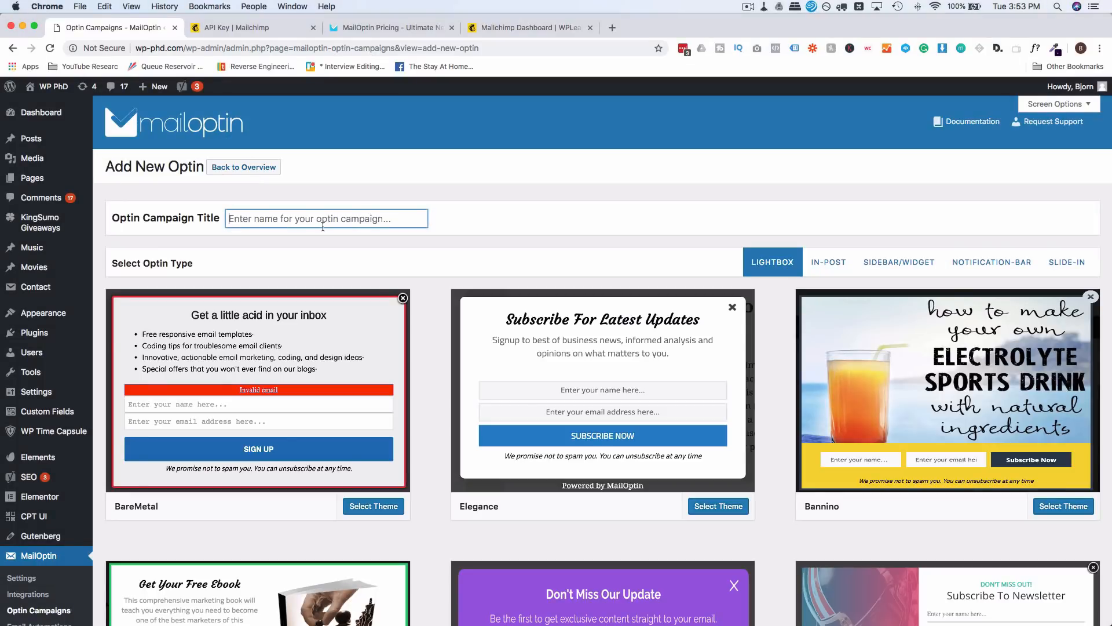
{"action": "type", "text": "Inpost A"}
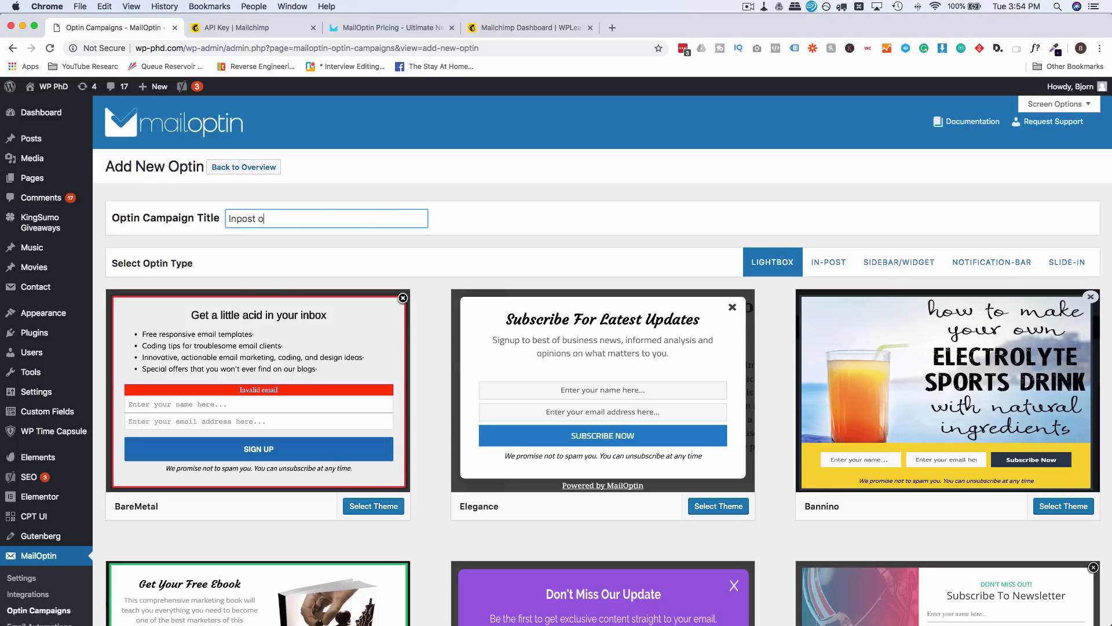
{"action": "type", "text": "ptin"}
{"action": "scroll", "coordinate": [596, 241], "scroll_direction": "down", "scroll_amount": 5}
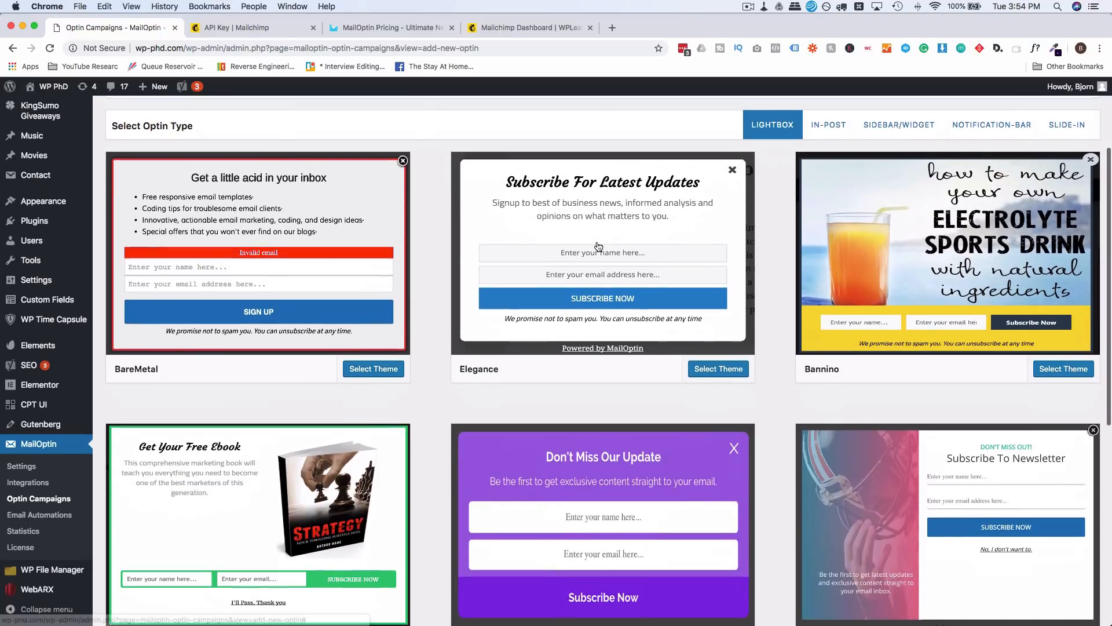
{"action": "scroll", "coordinate": [666, 287], "scroll_direction": "up", "scroll_amount": 3}
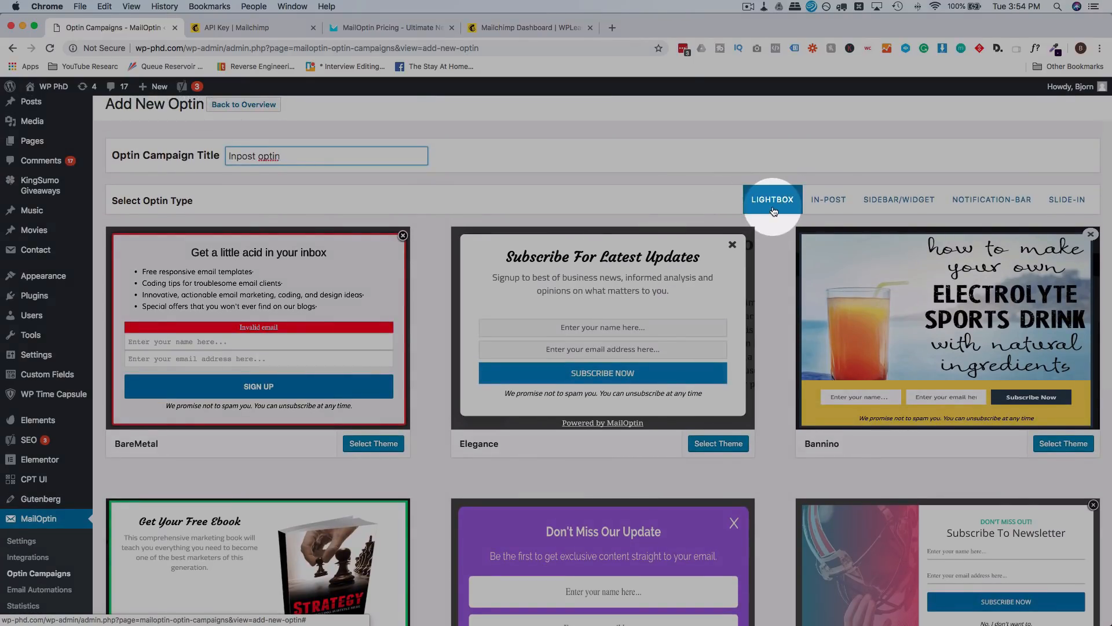
{"action": "left_click", "coordinate": [840, 207]}
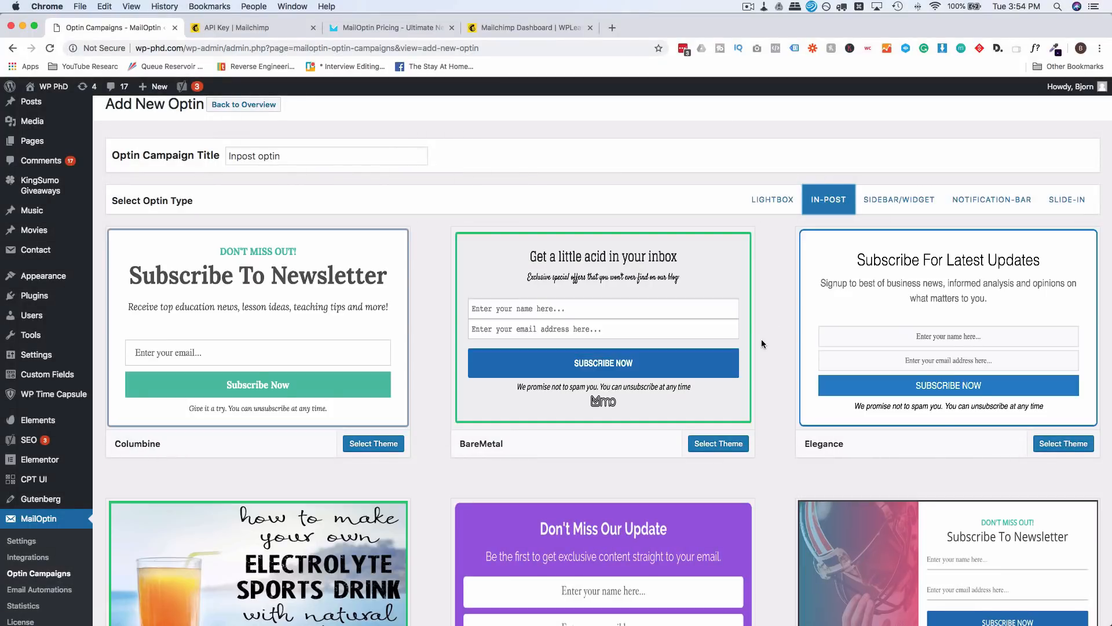
{"action": "scroll", "coordinate": [761, 339], "scroll_direction": "down", "scroll_amount": 5}
{"action": "scroll", "coordinate": [762, 343], "scroll_direction": "down", "scroll_amount": 5}
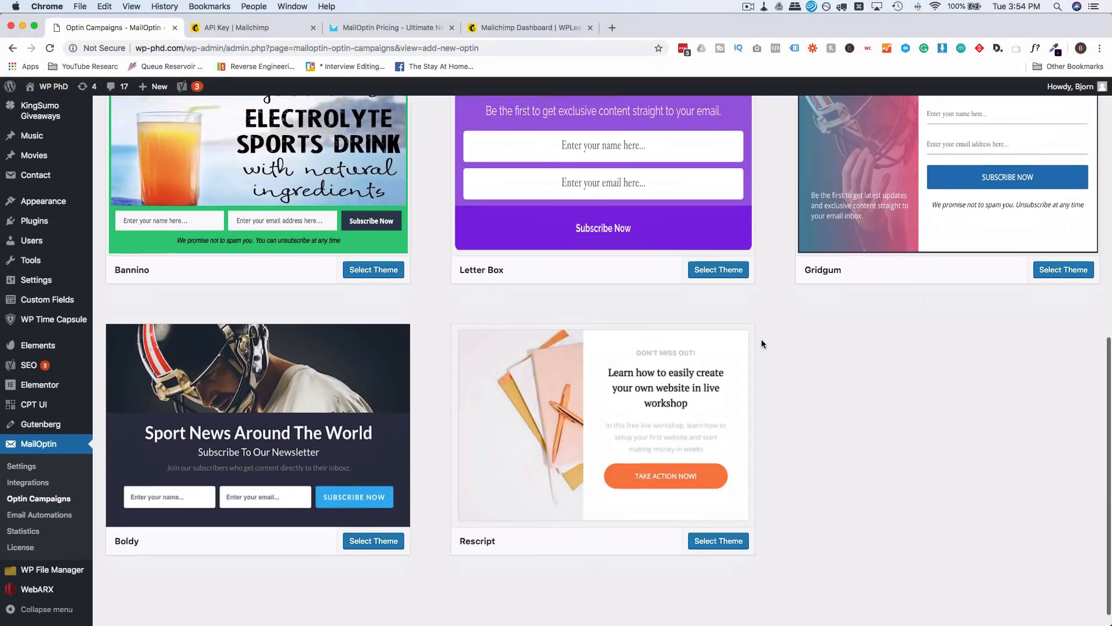
{"action": "scroll", "coordinate": [760, 340], "scroll_direction": "up", "scroll_amount": 3}
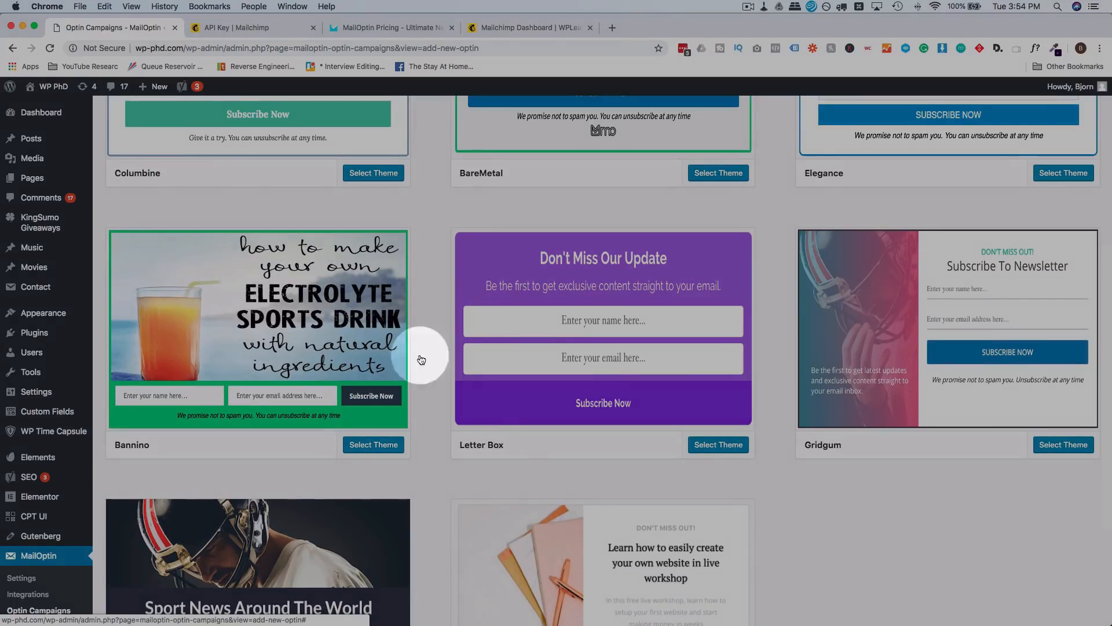
{"action": "left_click", "coordinate": [378, 440]}
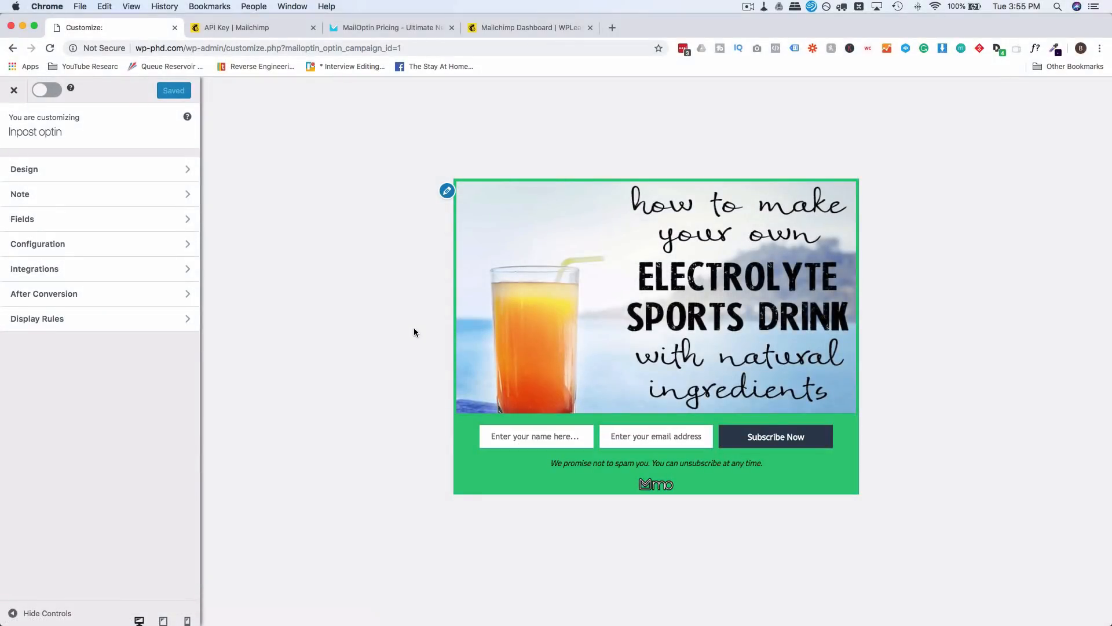
Step: Look through the optin's Design and Note settings, selecting the note text
{"action": "left_click", "coordinate": [414, 328]}
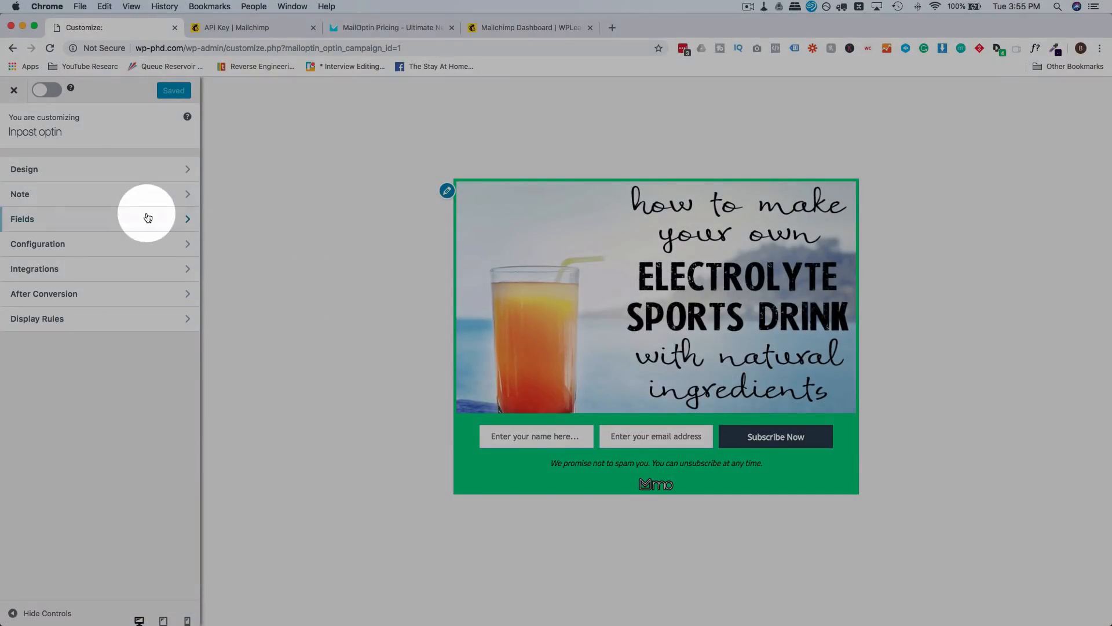
{"action": "left_click", "coordinate": [36, 171]}
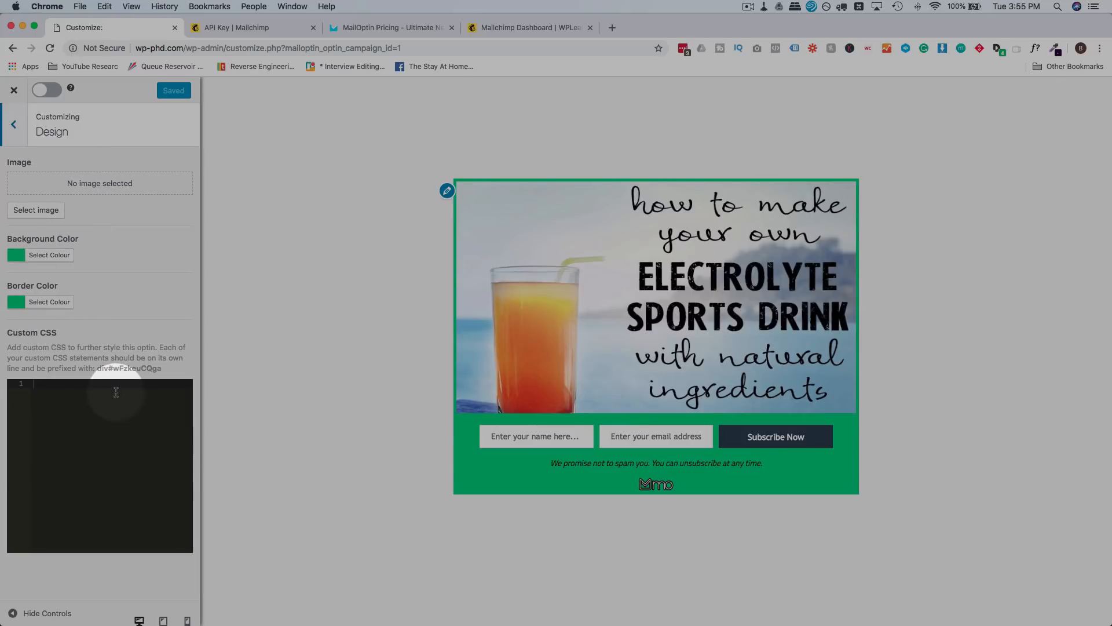
{"action": "left_click", "coordinate": [12, 125]}
{"action": "left_click", "coordinate": [99, 194]}
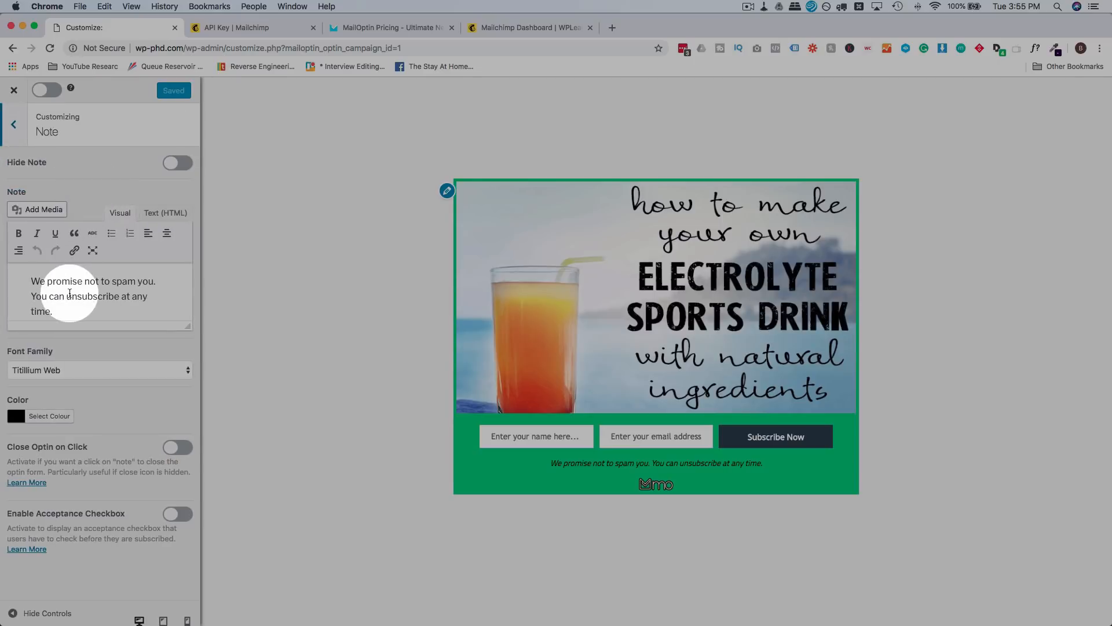
{"action": "left_click", "coordinate": [33, 281]}
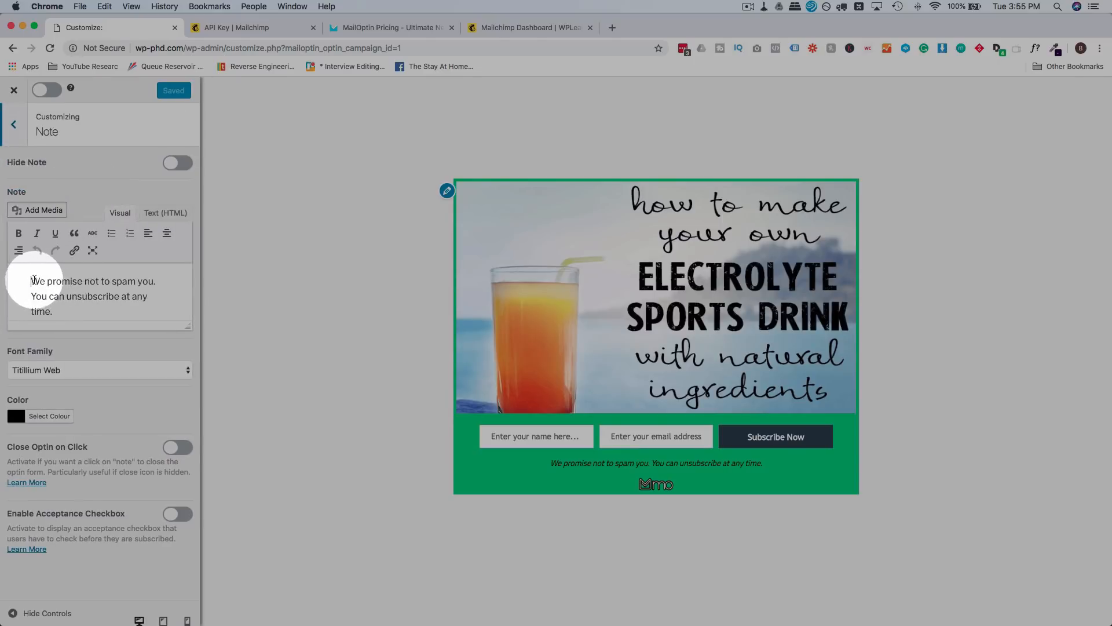
{"action": "left_click_drag", "start_coordinate": [33, 281], "coordinate": [69, 311]}
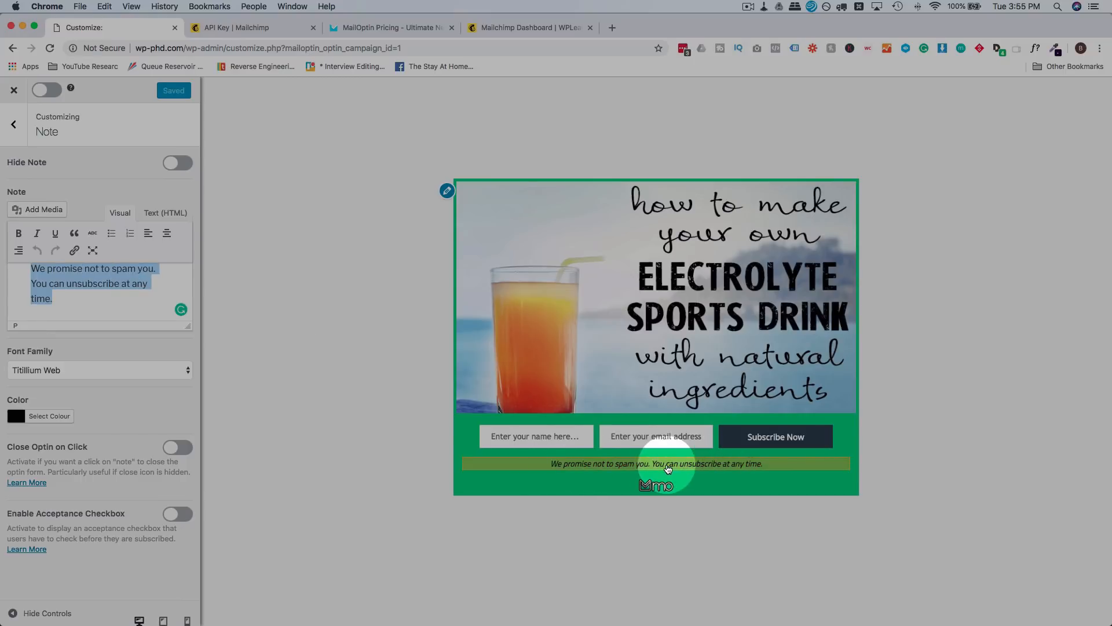
Step: In Fields, try the call-to-action-only layout, then keep the name and email fields
{"action": "left_click", "coordinate": [536, 440]}
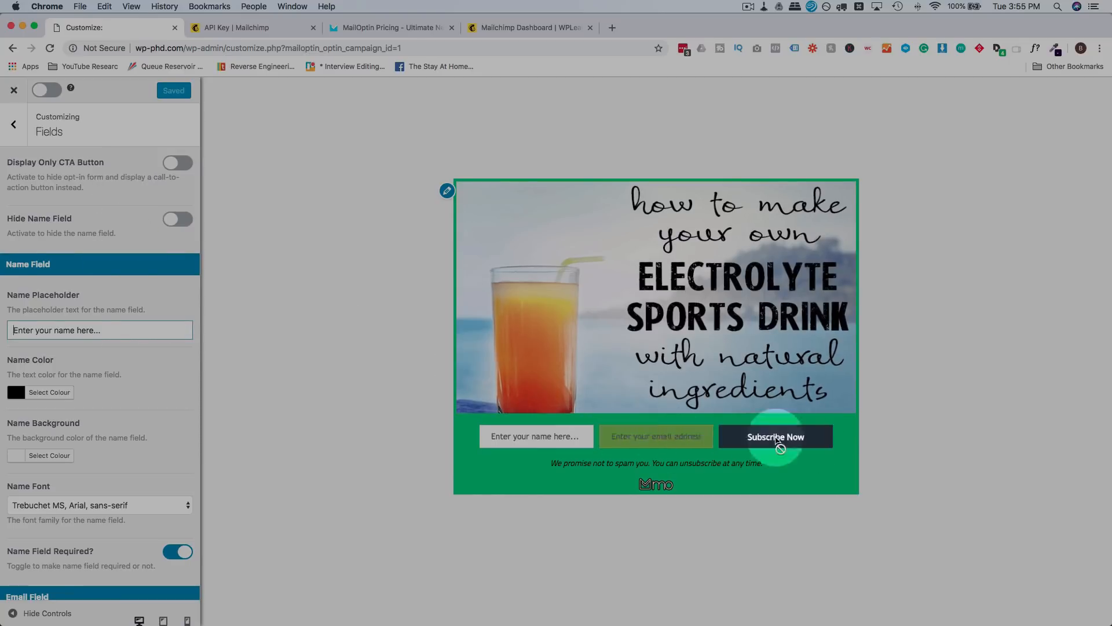
{"action": "left_click", "coordinate": [763, 451]}
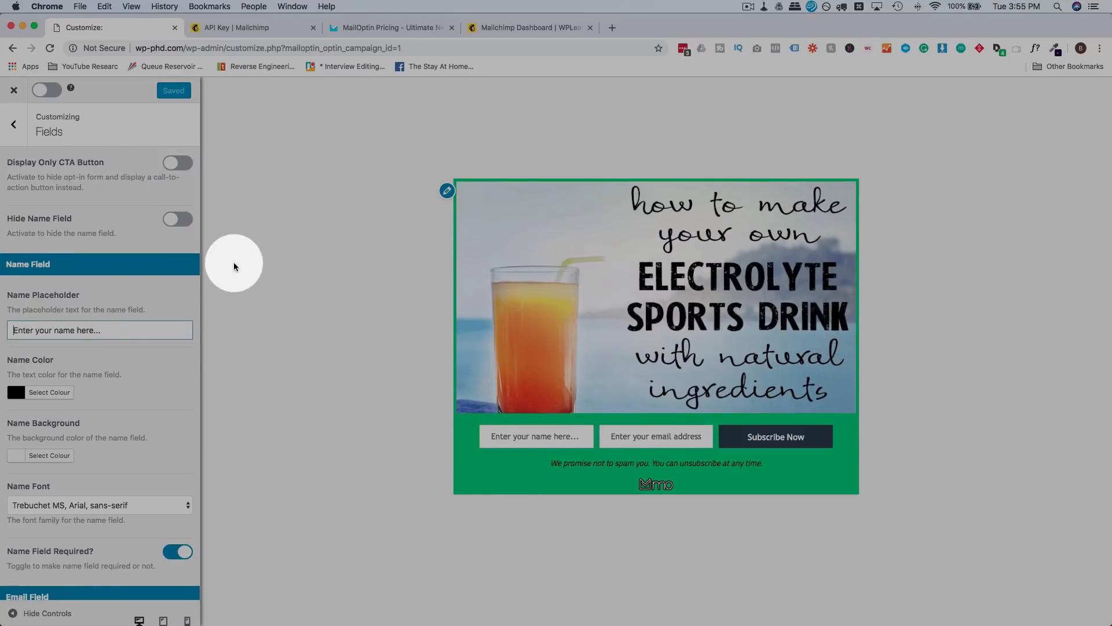
{"action": "left_click", "coordinate": [176, 165]}
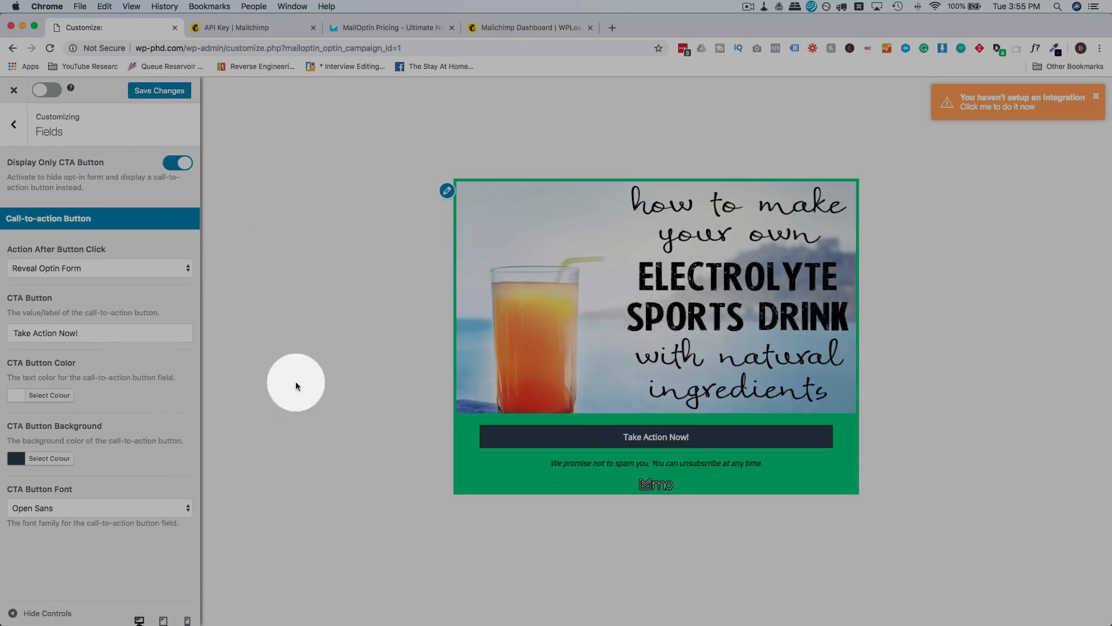
{"action": "left_click", "coordinate": [692, 447]}
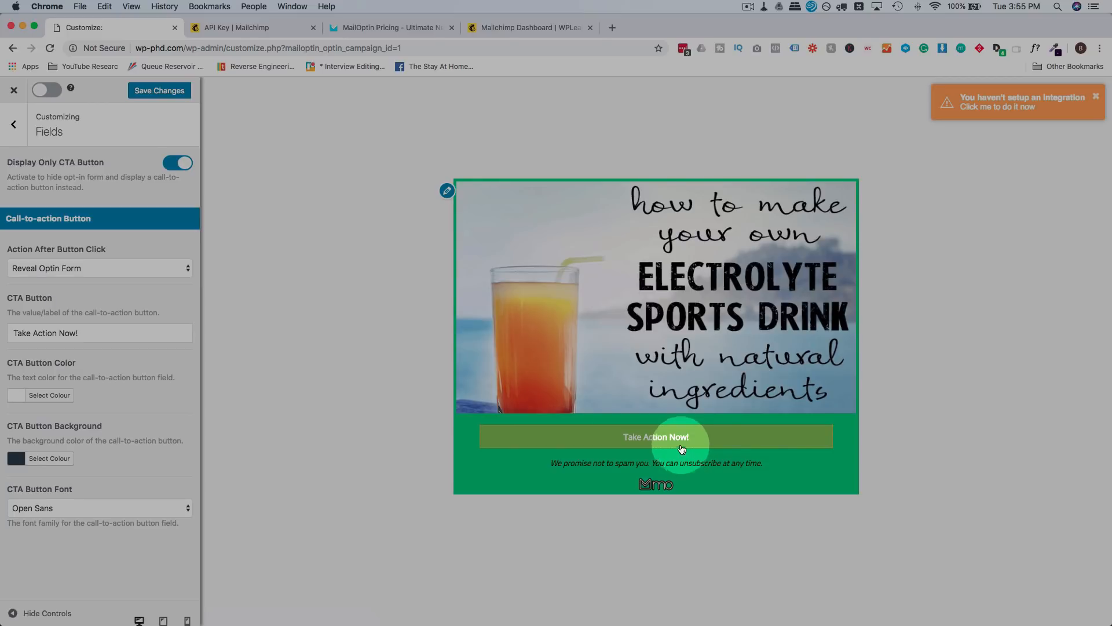
{"action": "left_click", "coordinate": [179, 165]}
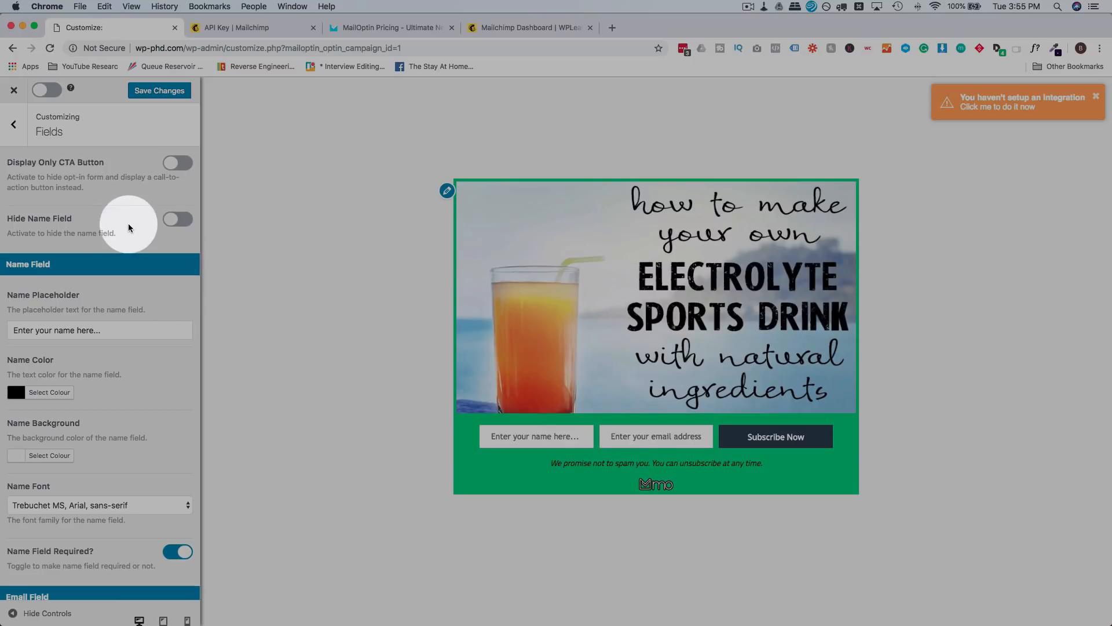
{"action": "left_click", "coordinate": [173, 226]}
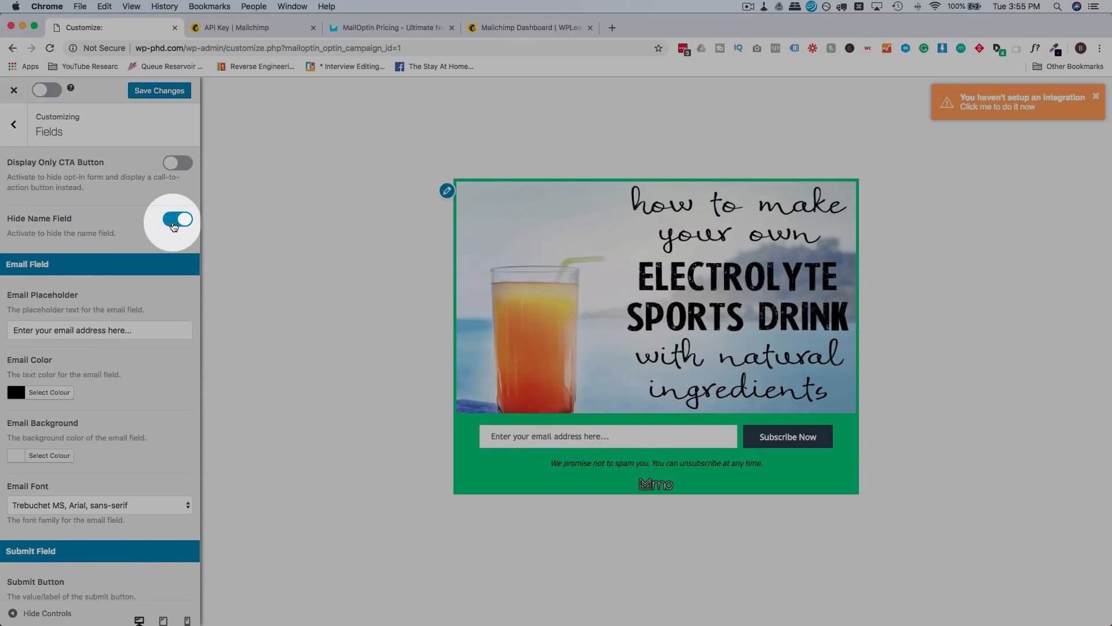
{"action": "left_click", "coordinate": [173, 225]}
Step: Set the Submit Button Background colour to red
{"action": "scroll", "coordinate": [88, 245], "scroll_direction": "down", "scroll_amount": 1}
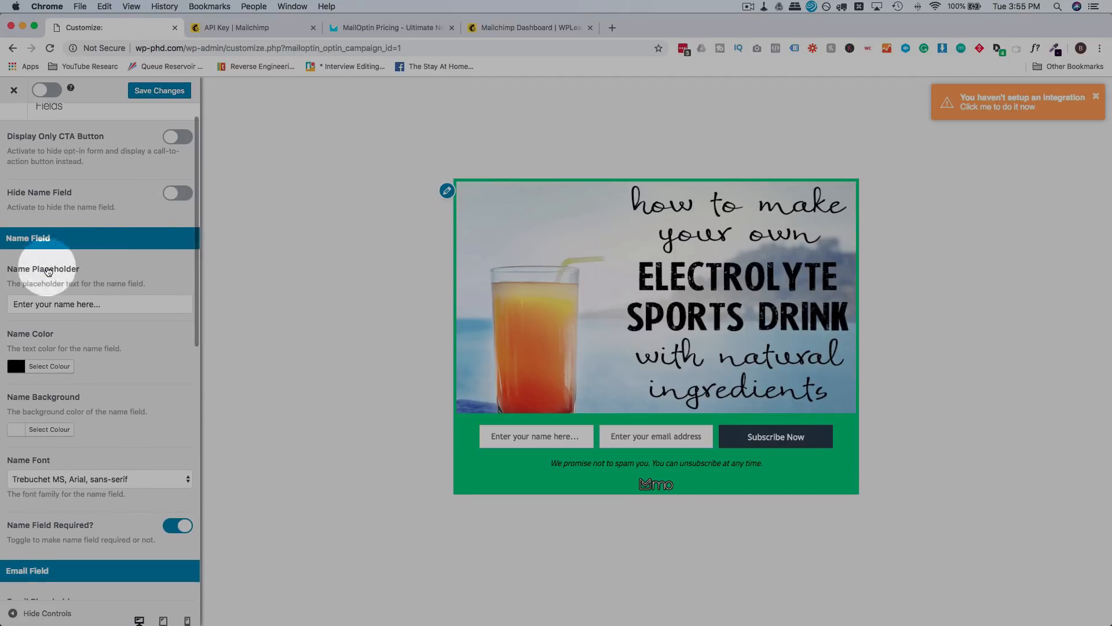
{"action": "scroll", "coordinate": [99, 323], "scroll_direction": "down", "scroll_amount": 10}
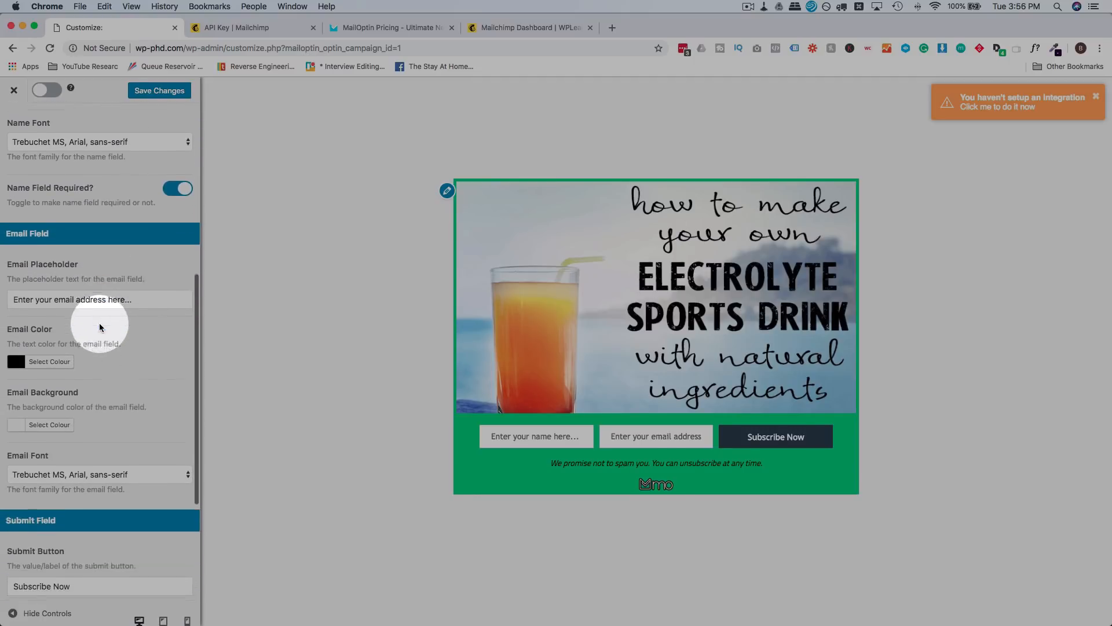
{"action": "scroll", "coordinate": [99, 326], "scroll_direction": "down", "scroll_amount": 6}
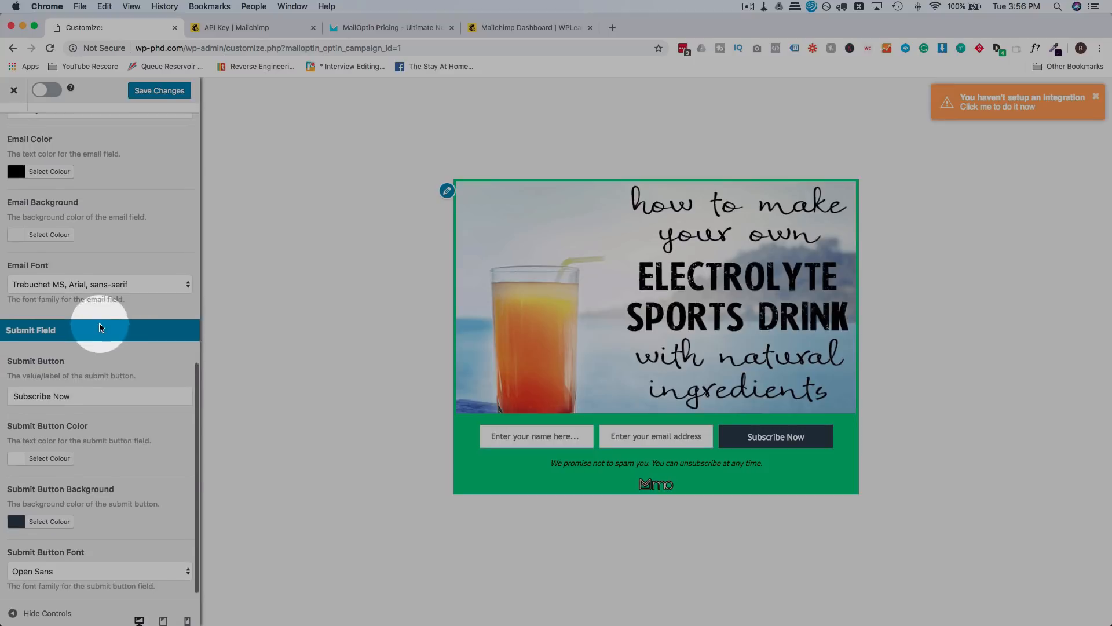
{"action": "scroll", "coordinate": [100, 327], "scroll_direction": "up", "scroll_amount": 2}
{"action": "scroll", "coordinate": [99, 322], "scroll_direction": "down", "scroll_amount": 3}
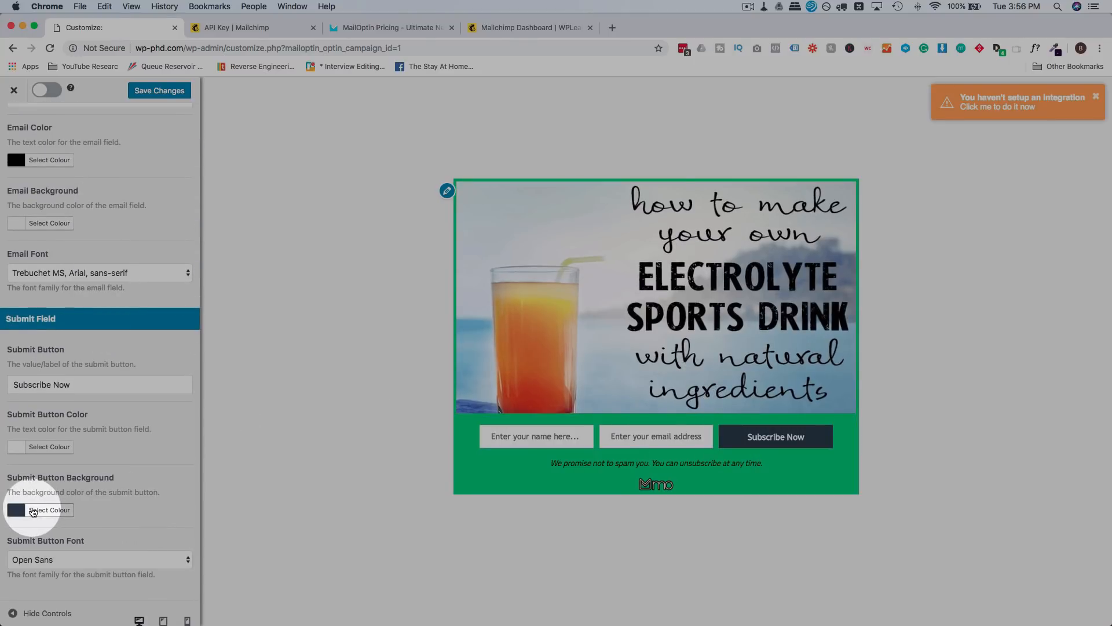
{"action": "left_click", "coordinate": [33, 511]}
{"action": "left_click_drag", "start_coordinate": [54, 561], "coordinate": [18, 551]}
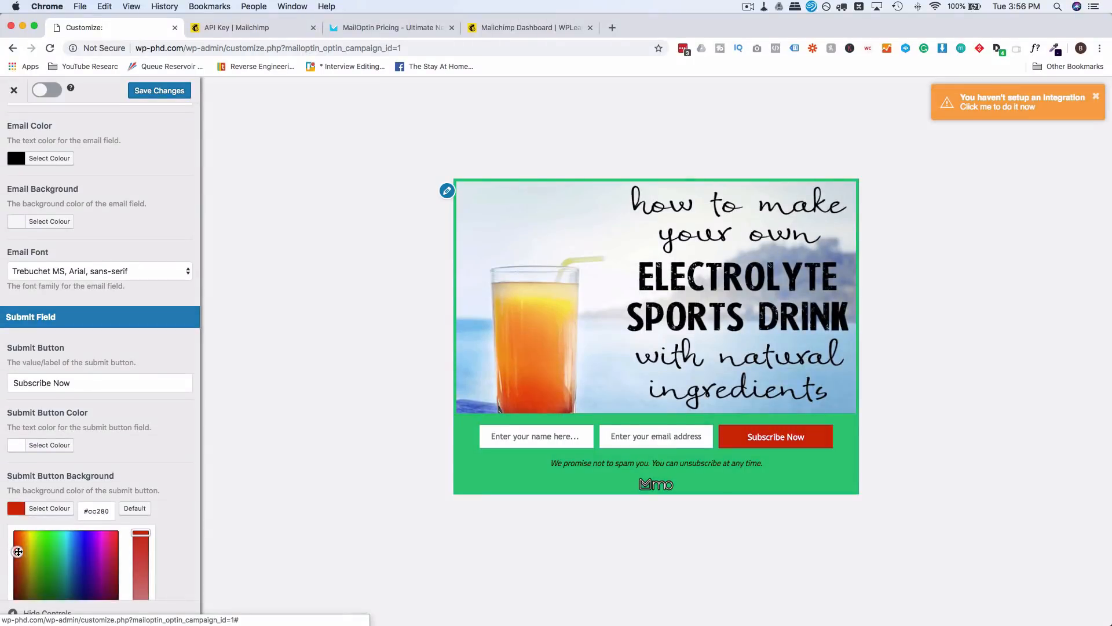
{"action": "scroll", "coordinate": [164, 355], "scroll_direction": "up", "scroll_amount": 10}
{"action": "left_click", "coordinate": [17, 133]}
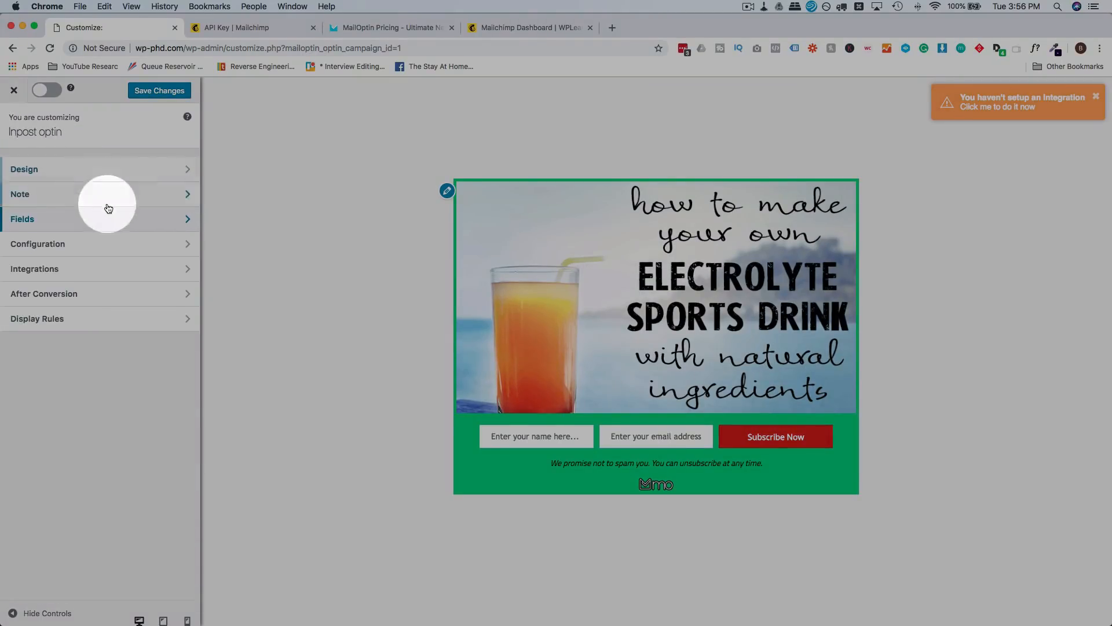
Step: In Configuration, keep Optin Form Position at After Content and turn on Remove MailOptin Branding
{"action": "left_click", "coordinate": [51, 246]}
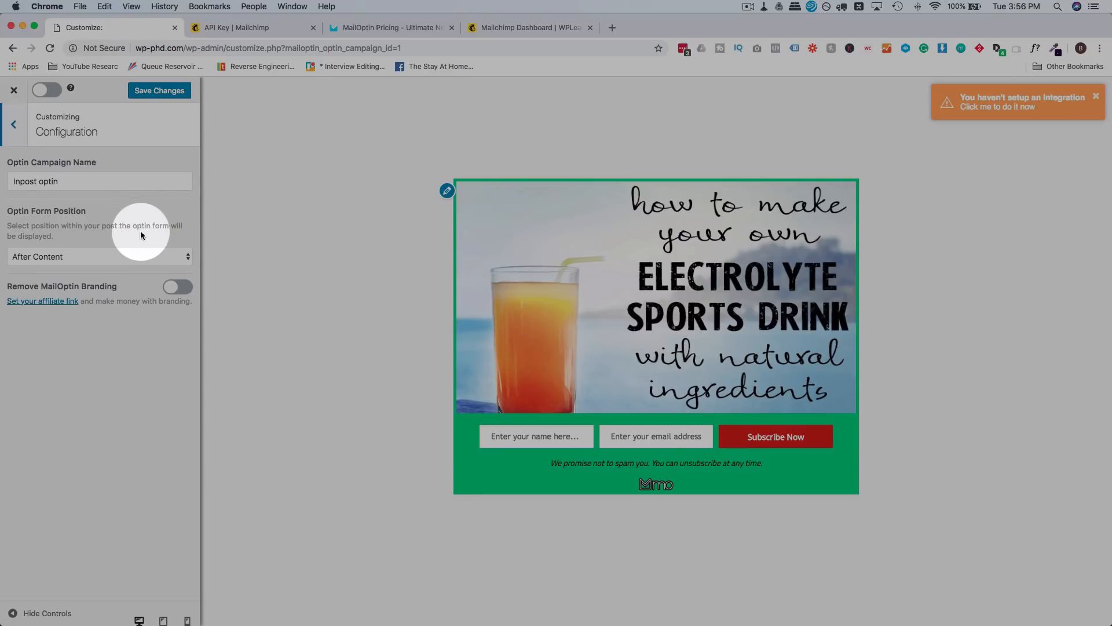
{"action": "left_click", "coordinate": [59, 257]}
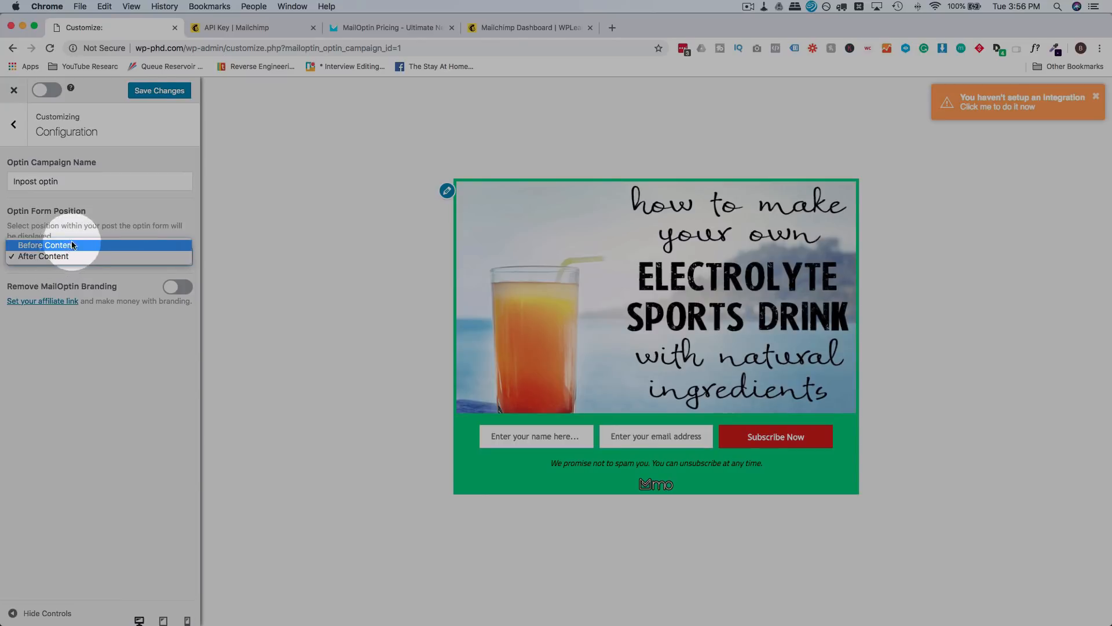
{"action": "left_click", "coordinate": [130, 204]}
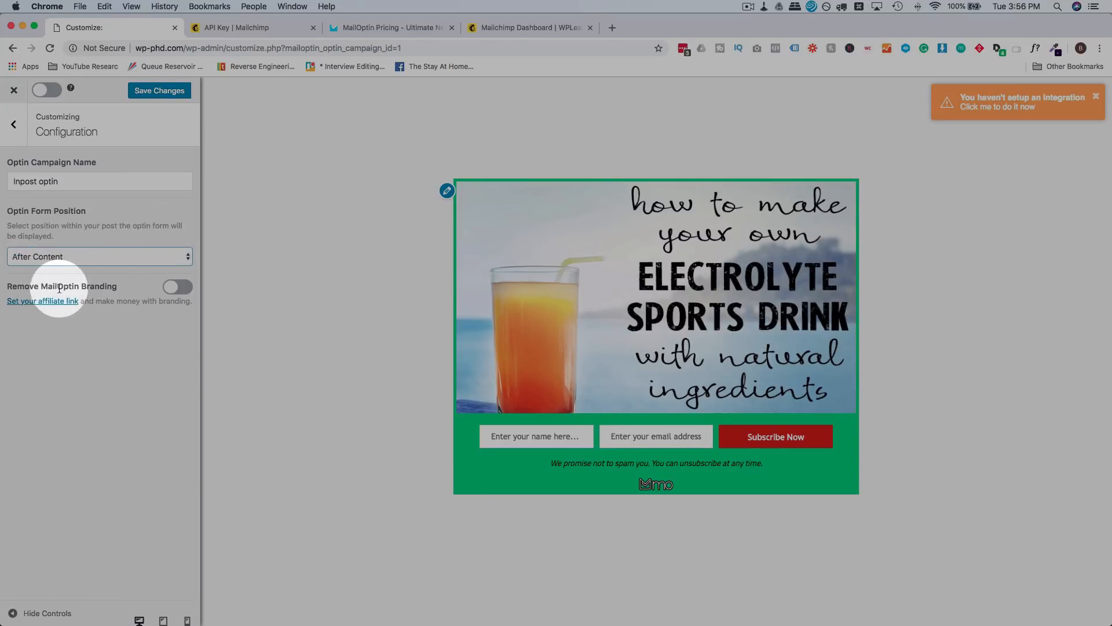
{"action": "left_click", "coordinate": [170, 291]}
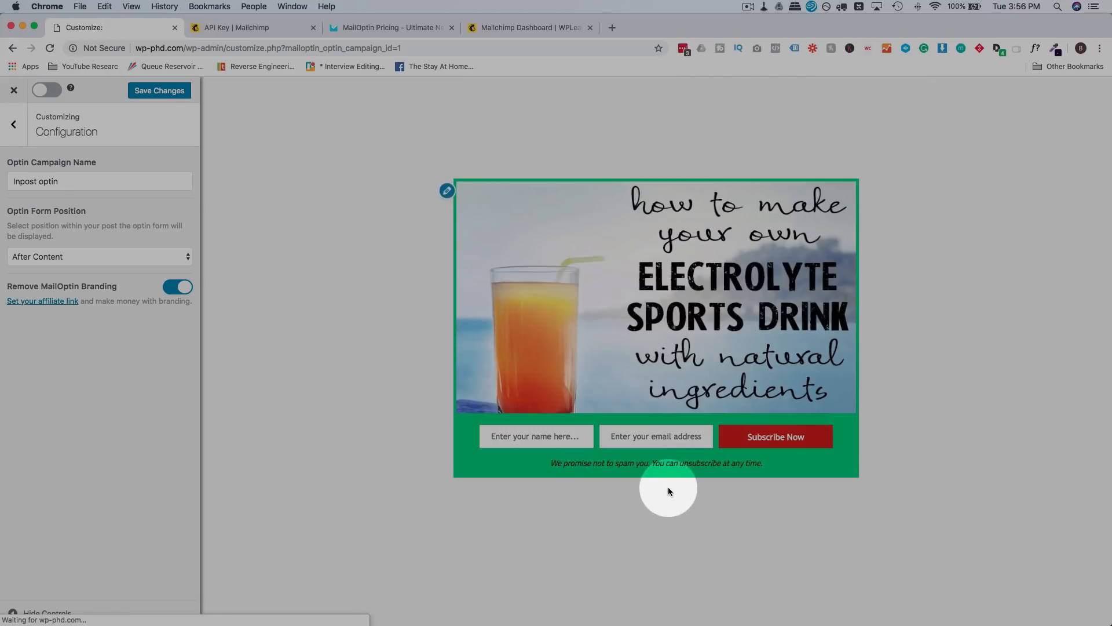
{"action": "left_click", "coordinate": [97, 258]}
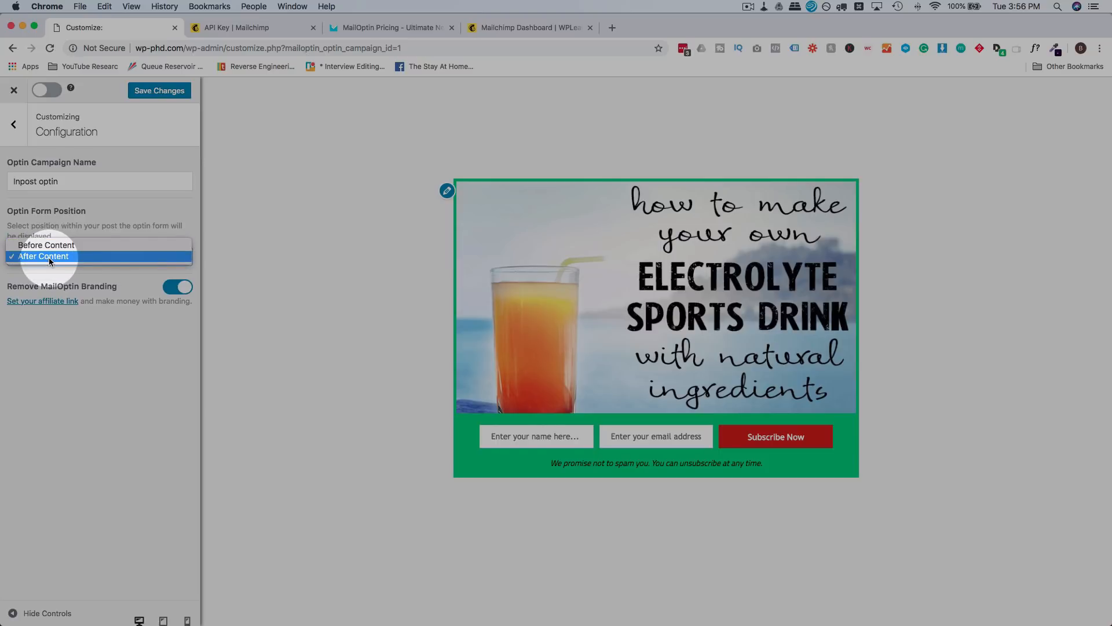
Step: Keep the form After Content, then toggle LeadBank-only storage on and back off in Integrations
{"action": "left_click", "coordinate": [141, 214]}
{"action": "left_click", "coordinate": [14, 124]}
{"action": "left_click", "coordinate": [83, 269]}
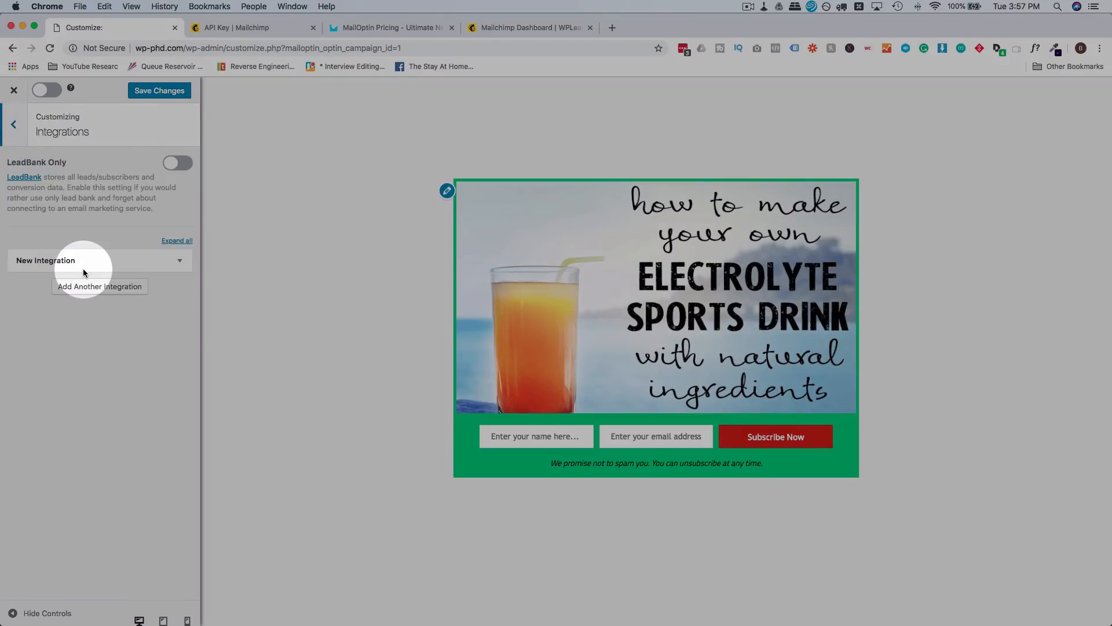
{"action": "left_click", "coordinate": [172, 168]}
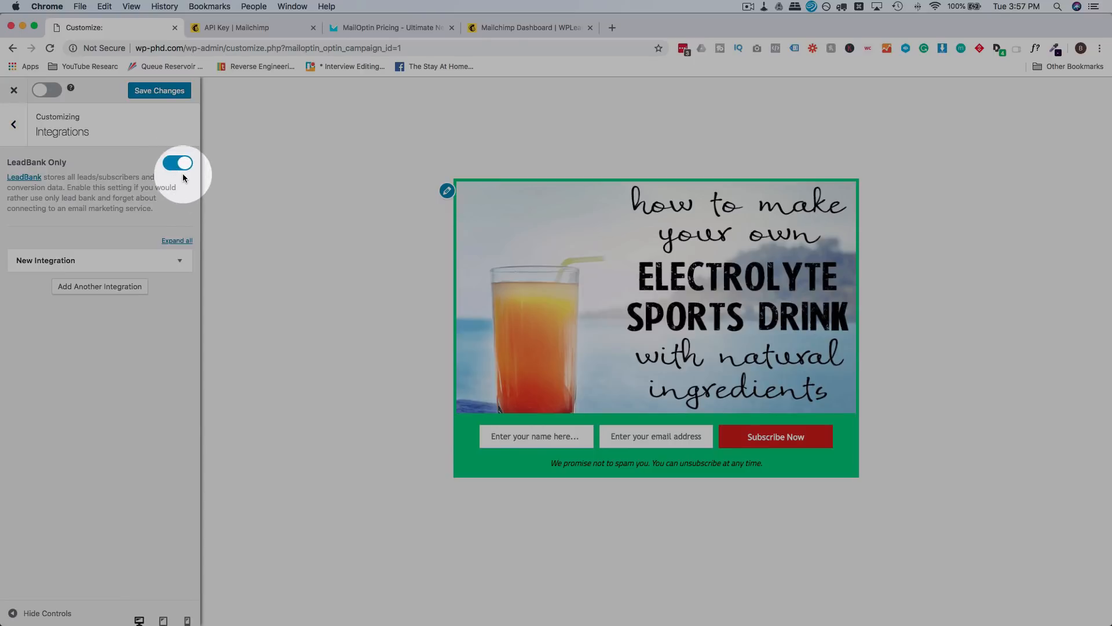
{"action": "left_click", "coordinate": [183, 168]}
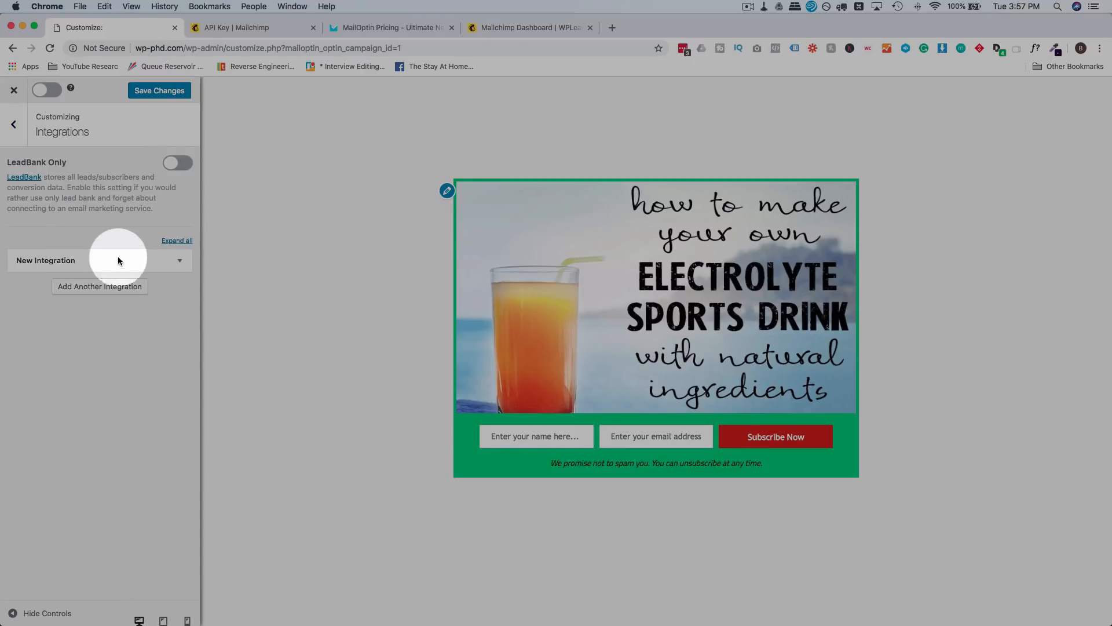
Step: Set the new integration's provider to MailChimp with the WP PHD Test list
{"action": "left_click", "coordinate": [183, 267]}
{"action": "left_click", "coordinate": [89, 308]}
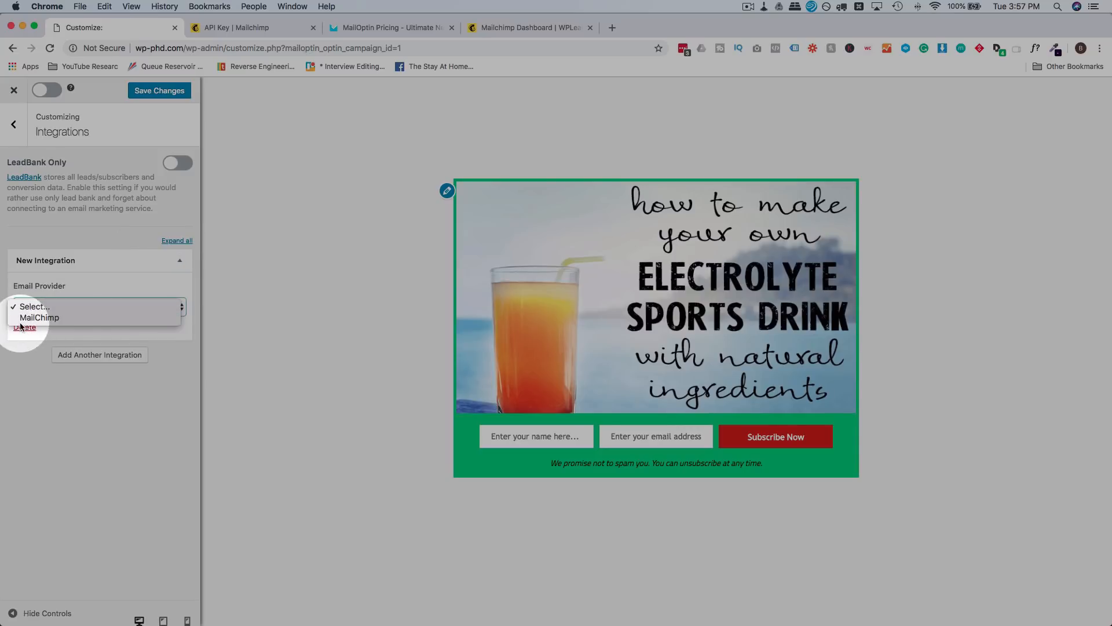
{"action": "left_click", "coordinate": [57, 320]}
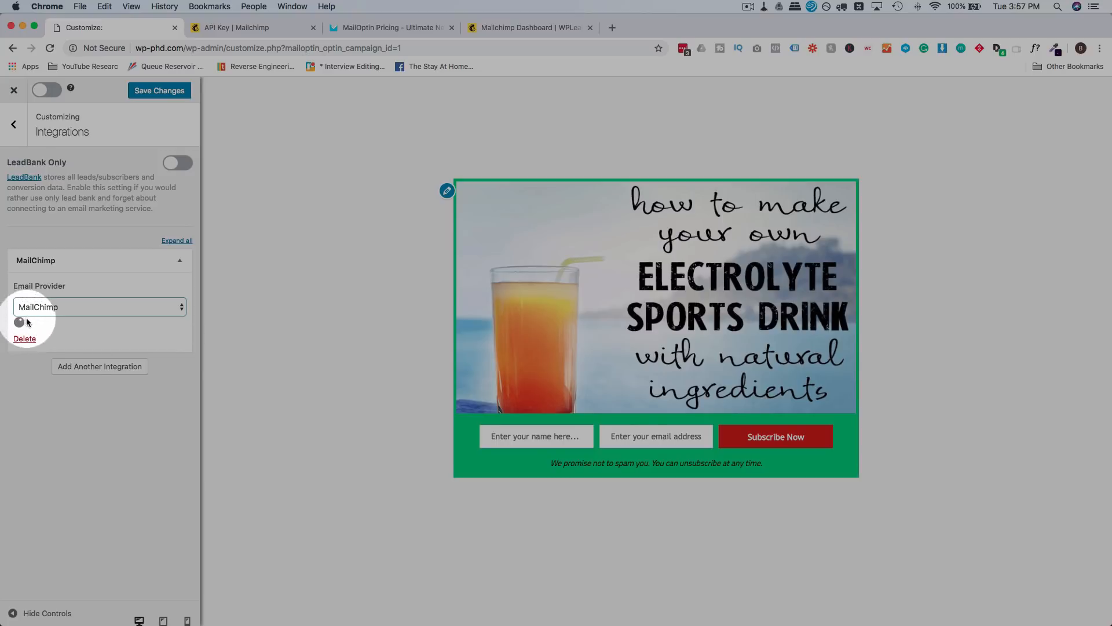
{"action": "left_click", "coordinate": [35, 350]}
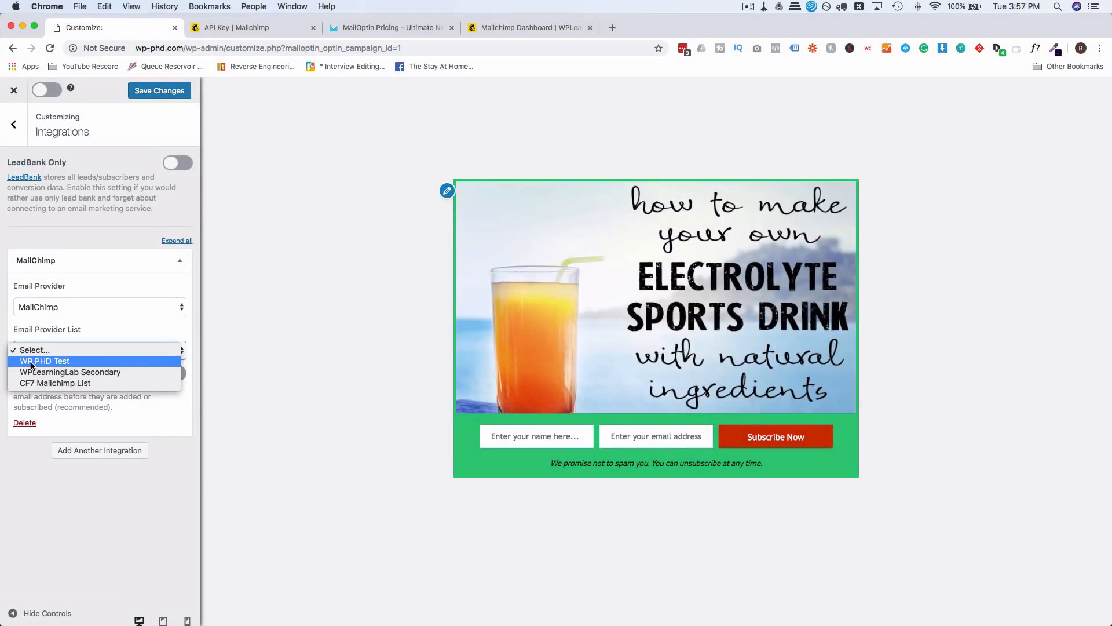
{"action": "left_click", "coordinate": [58, 361]}
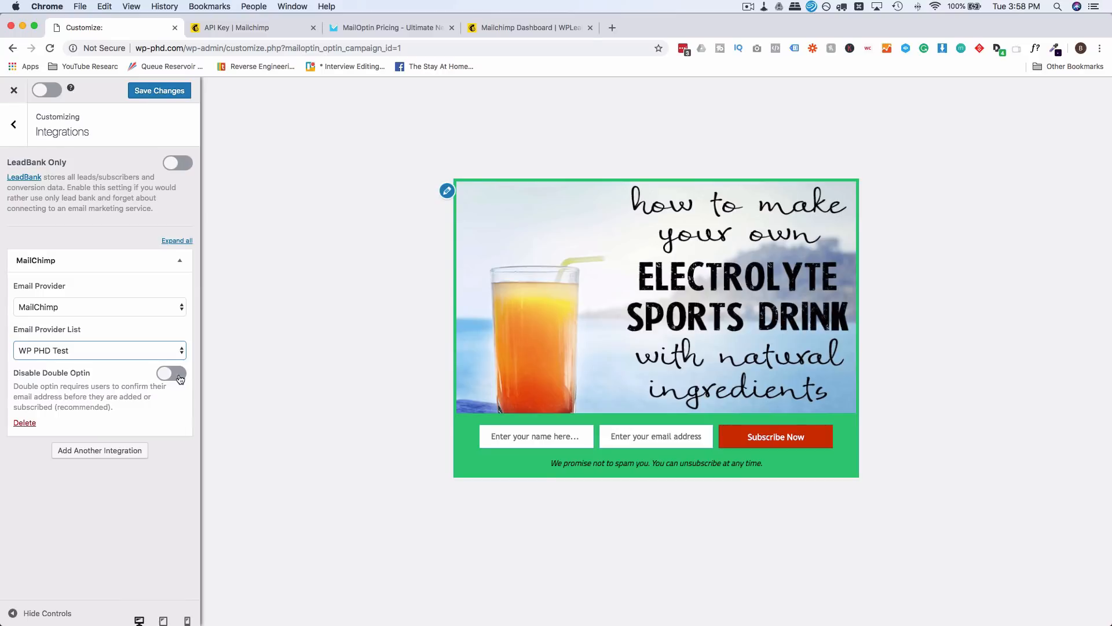
Step: In After Conversion, keep Display success message as the success action
{"action": "left_click", "coordinate": [13, 125]}
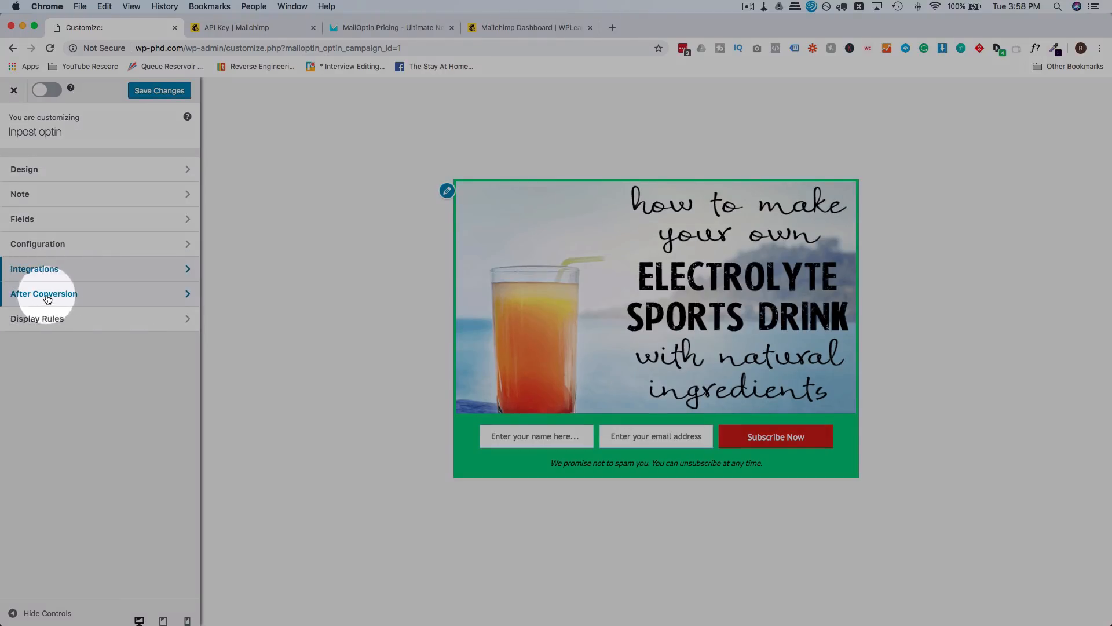
{"action": "left_click", "coordinate": [137, 297]}
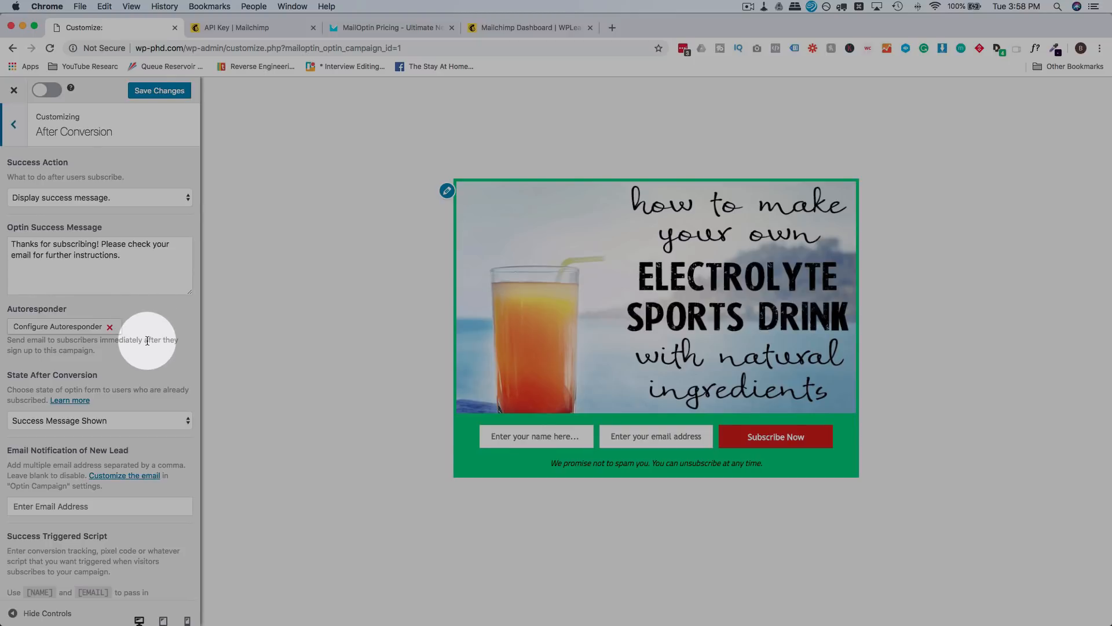
{"action": "left_click", "coordinate": [133, 194]}
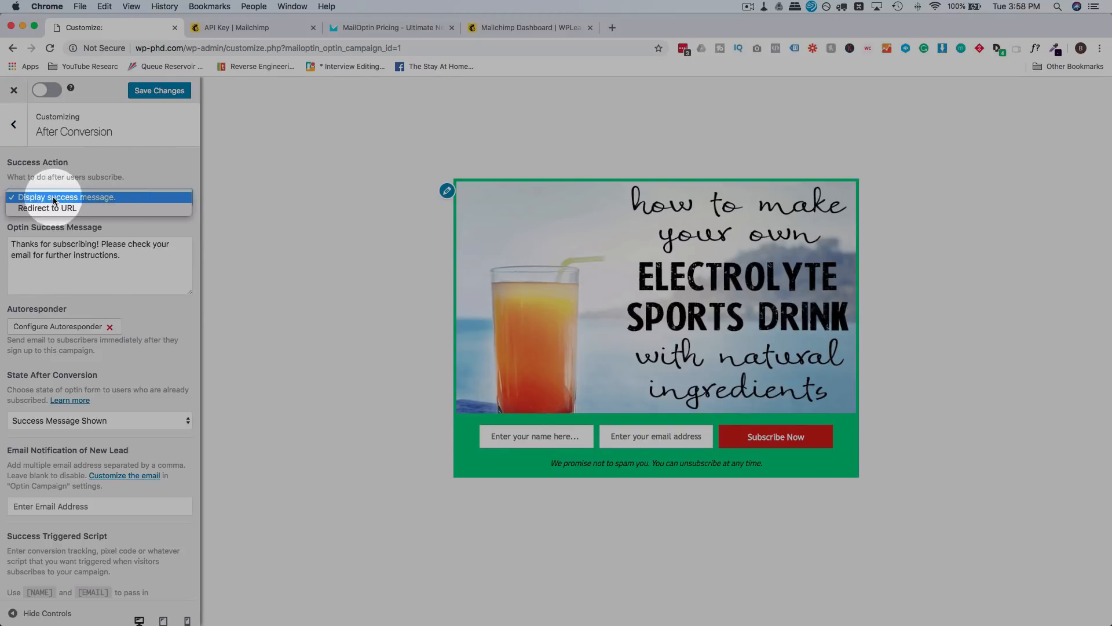
{"action": "left_click", "coordinate": [99, 197]}
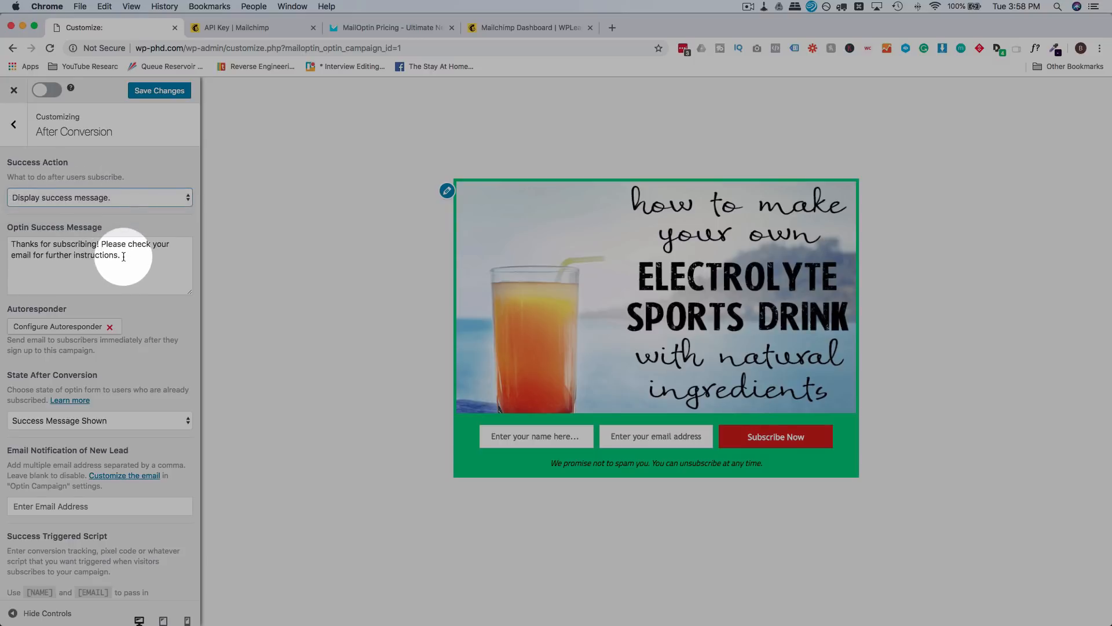
{"action": "left_click", "coordinate": [123, 257]}
Step: Try Redirect to URL with Pass Lead Data on, then switch back to Display success message
{"action": "left_click", "coordinate": [93, 196]}
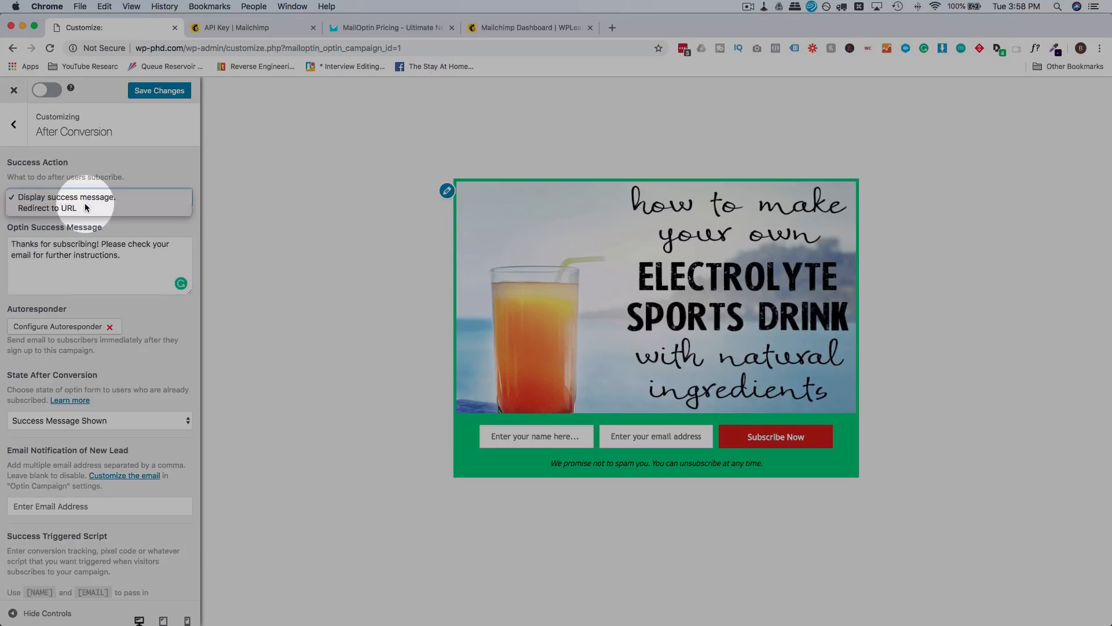
{"action": "left_click", "coordinate": [85, 207]}
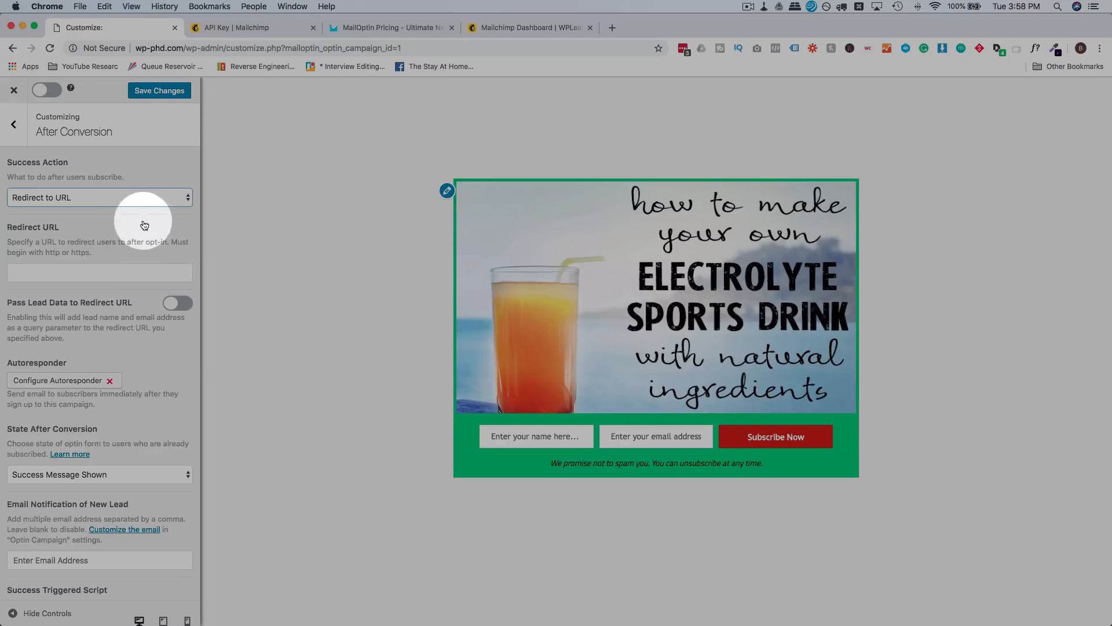
{"action": "left_click", "coordinate": [149, 197]}
{"action": "left_click", "coordinate": [130, 197]}
{"action": "scroll", "coordinate": [98, 249], "scroll_direction": "down", "scroll_amount": 1}
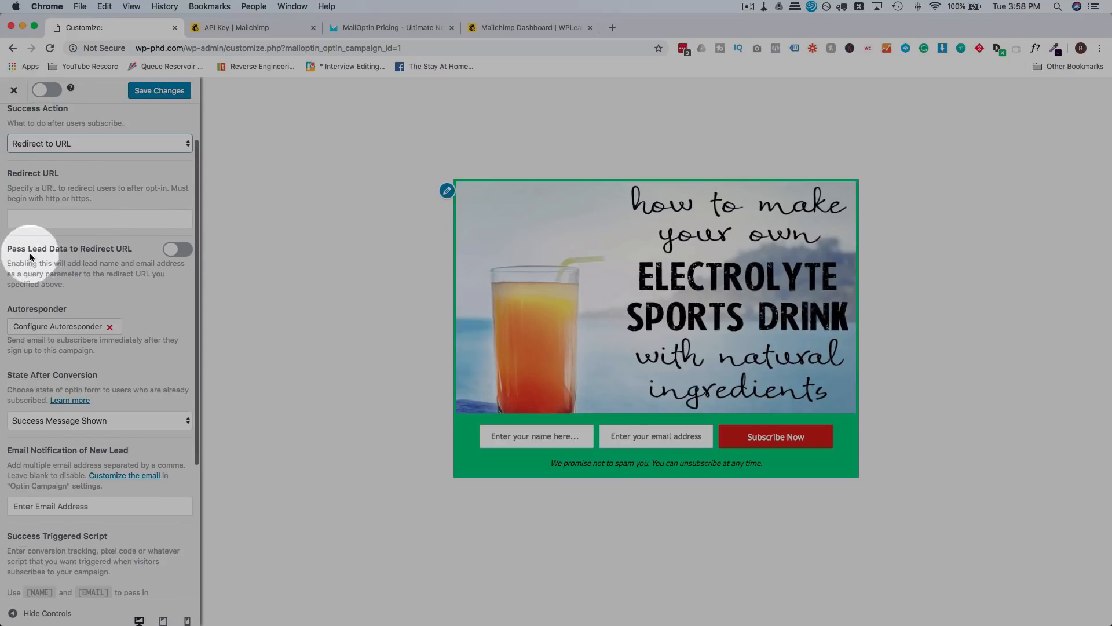
{"action": "left_click", "coordinate": [170, 251]}
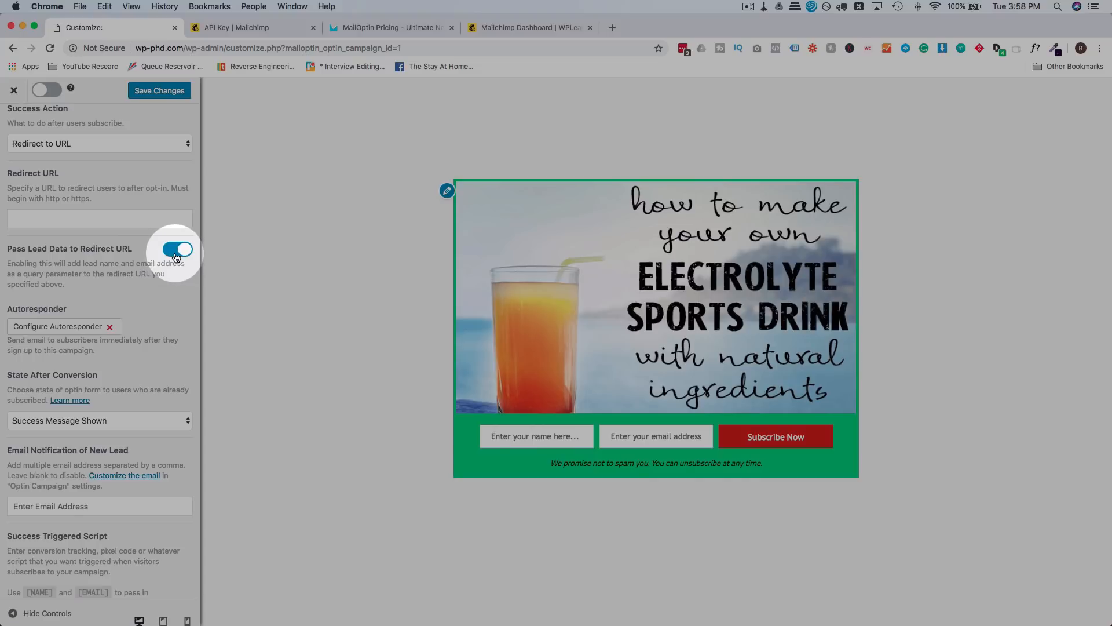
{"action": "left_click", "coordinate": [70, 143]}
{"action": "left_click", "coordinate": [69, 129]}
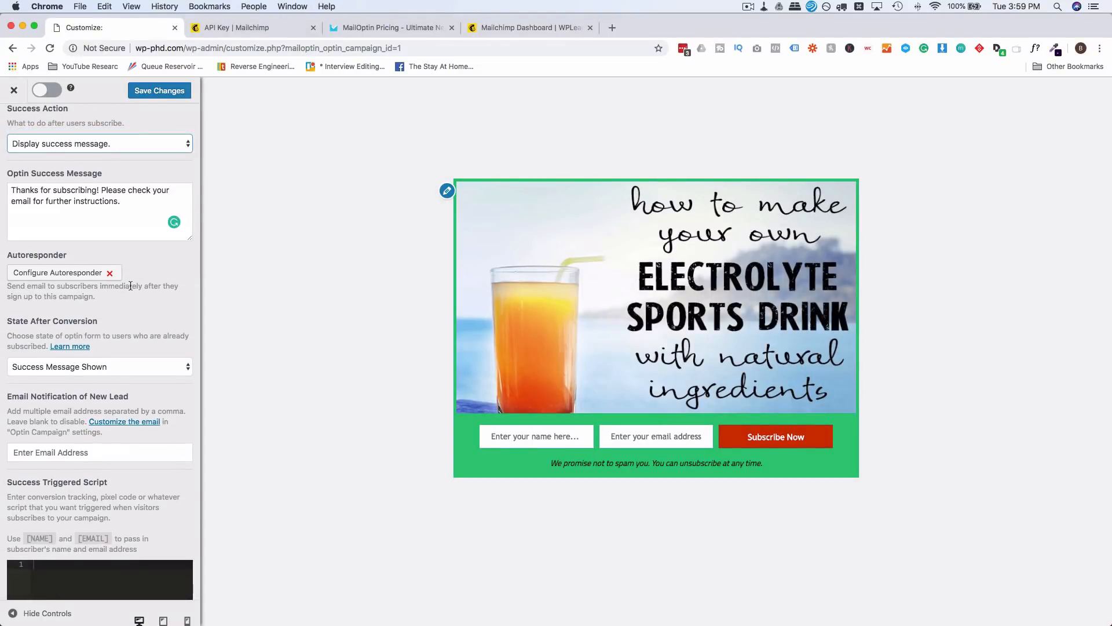
{"action": "scroll", "coordinate": [130, 286], "scroll_direction": "down", "scroll_amount": 2}
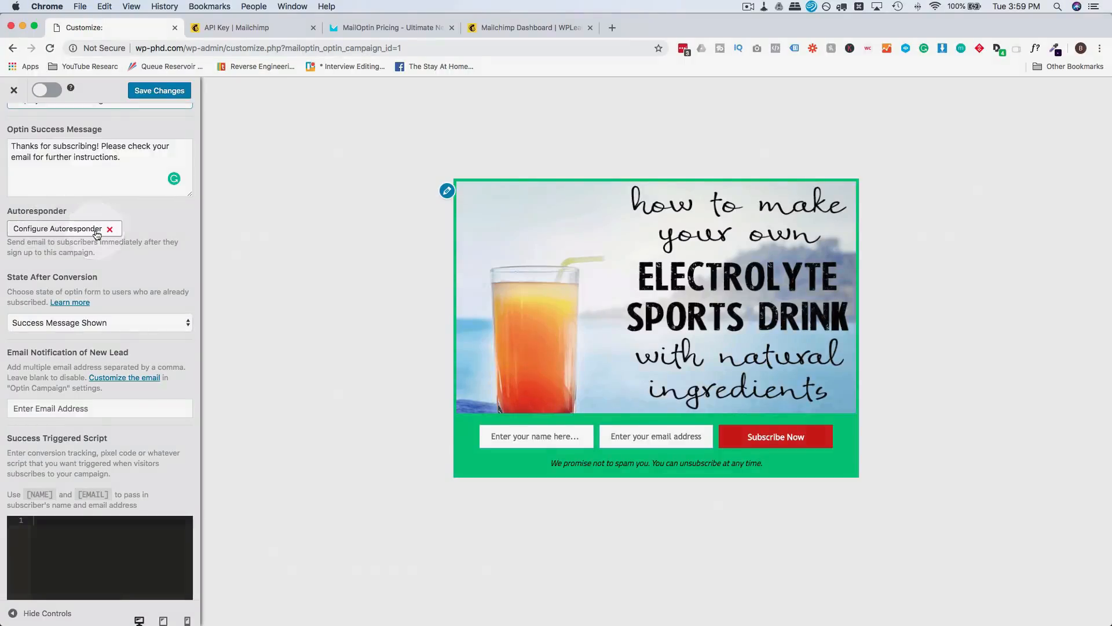
{"action": "left_click", "coordinate": [96, 230]}
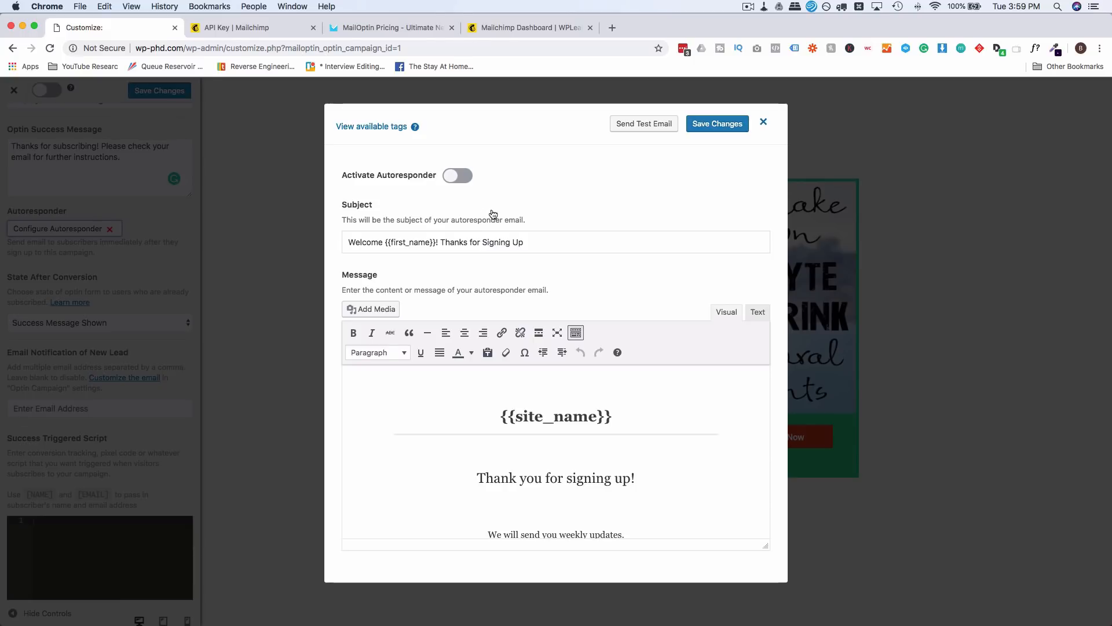
{"action": "scroll", "coordinate": [342, 272], "scroll_direction": "down", "scroll_amount": 1}
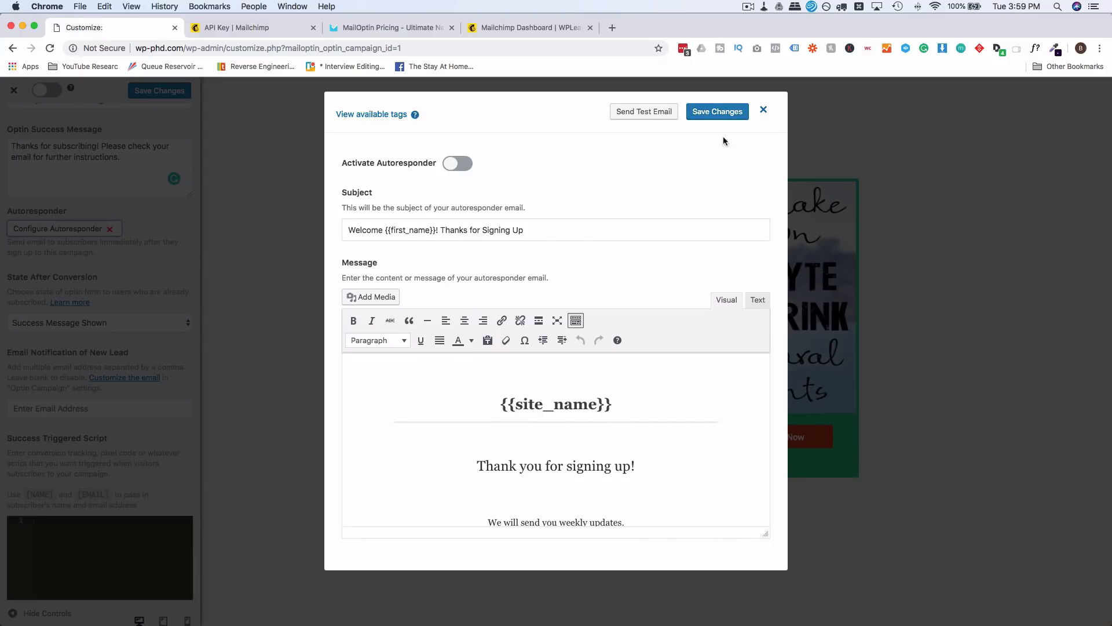
{"action": "left_click", "coordinate": [764, 111]}
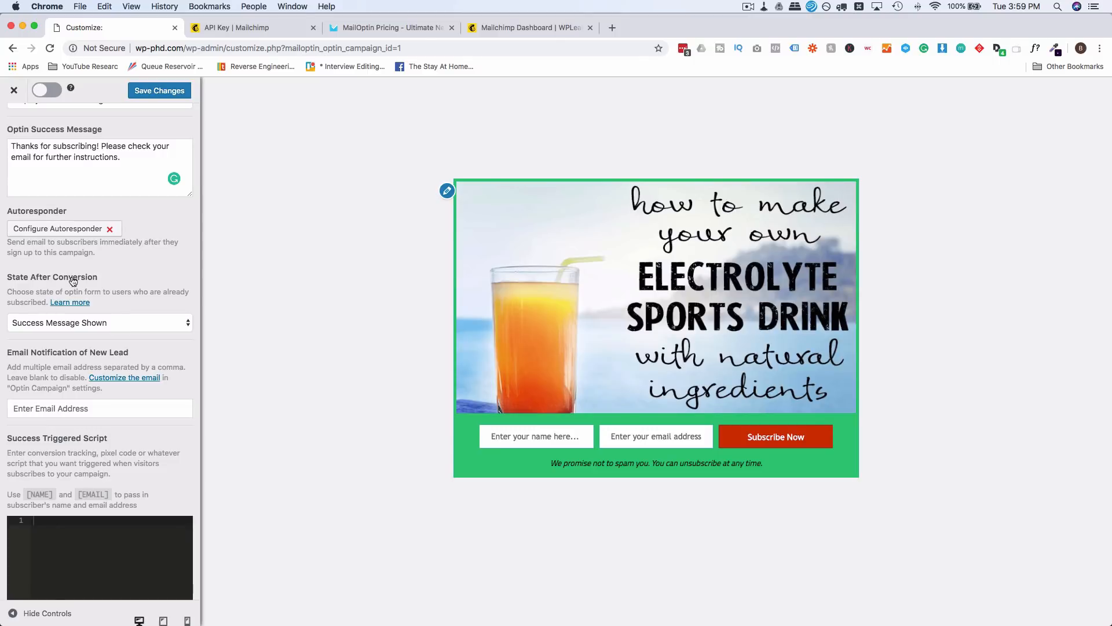
Step: Keep the success message state after conversion, check the notification email and script fields, then open Display Rules
{"action": "scroll", "coordinate": [137, 278], "scroll_direction": "down", "scroll_amount": 4}
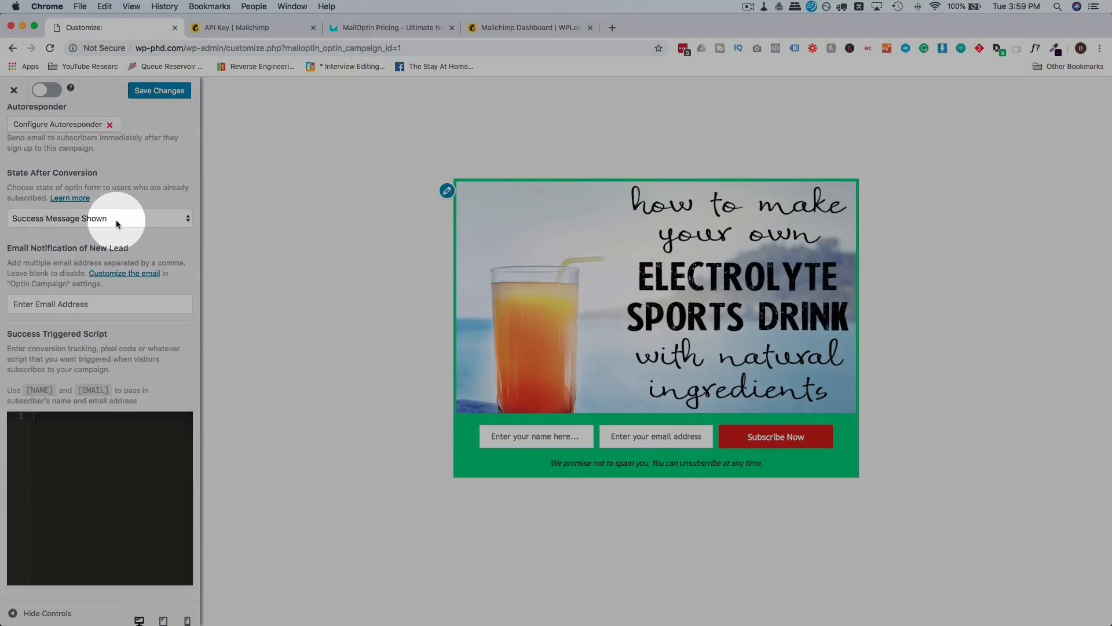
{"action": "left_click", "coordinate": [116, 220]}
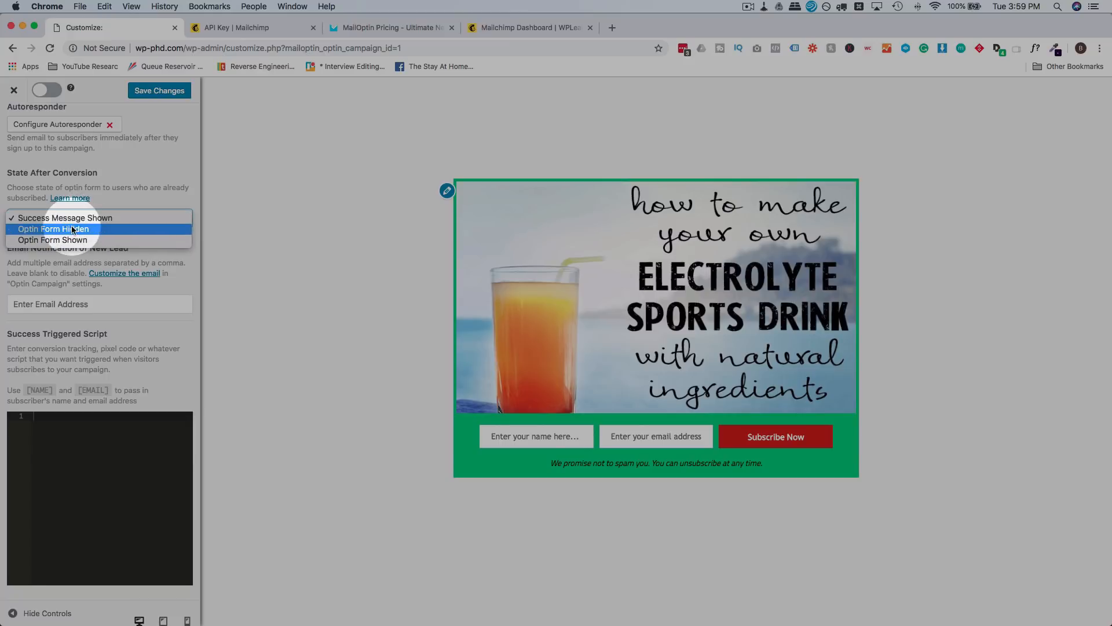
{"action": "left_click", "coordinate": [149, 254]}
{"action": "left_click", "coordinate": [110, 306]}
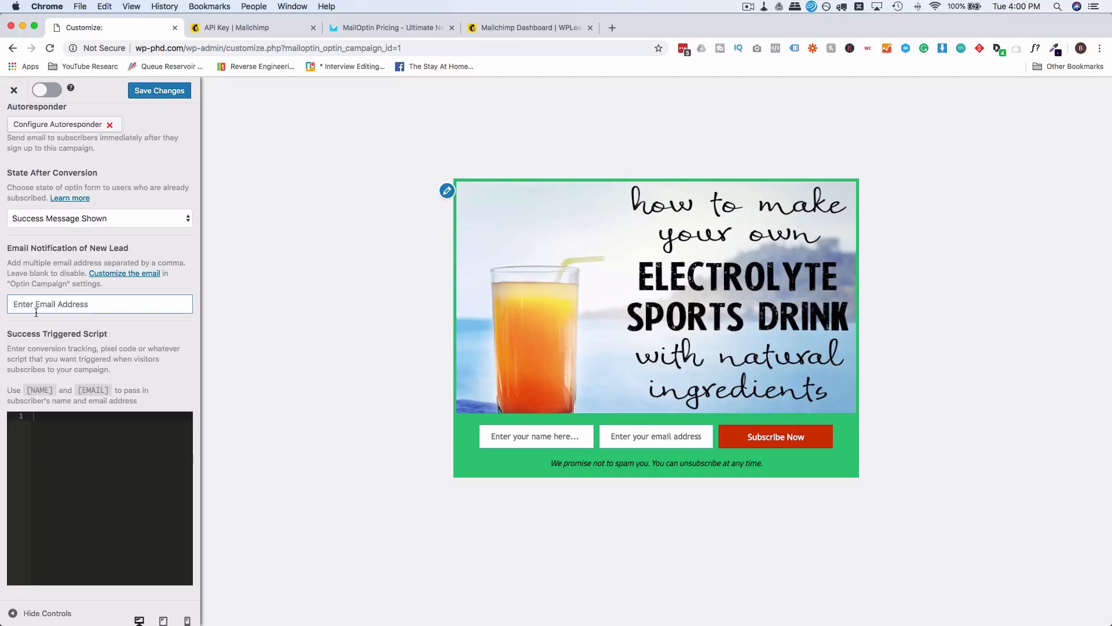
{"action": "left_click", "coordinate": [76, 459]}
{"action": "left_click", "coordinate": [78, 328]}
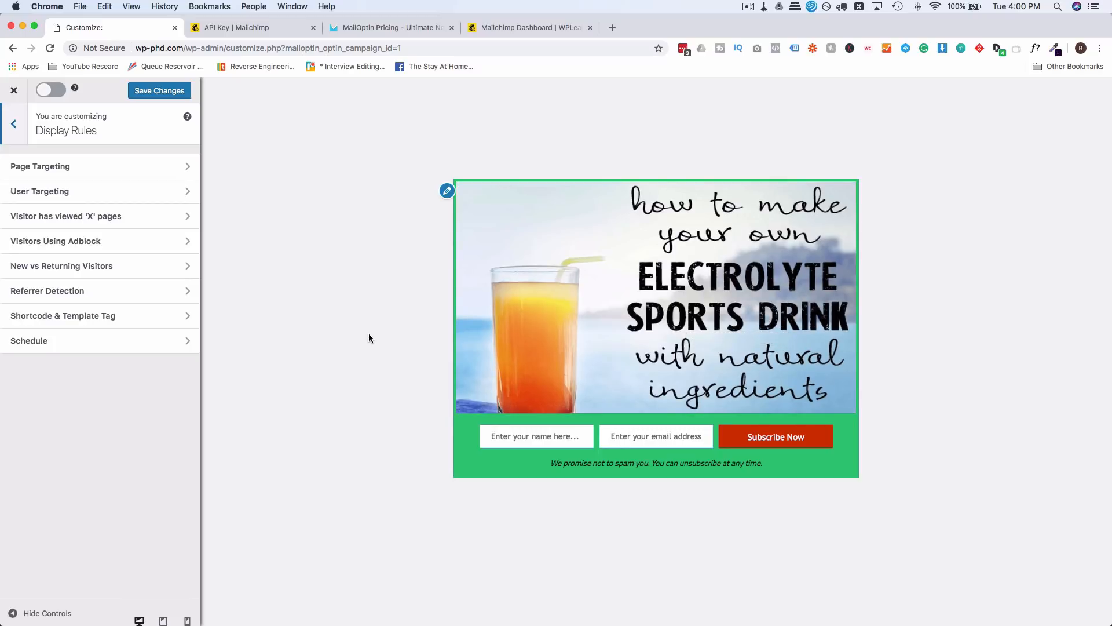
Step: Target the optin at Best Sporting Events, Sports Post Here and the Sports category
{"action": "left_click", "coordinate": [51, 167]}
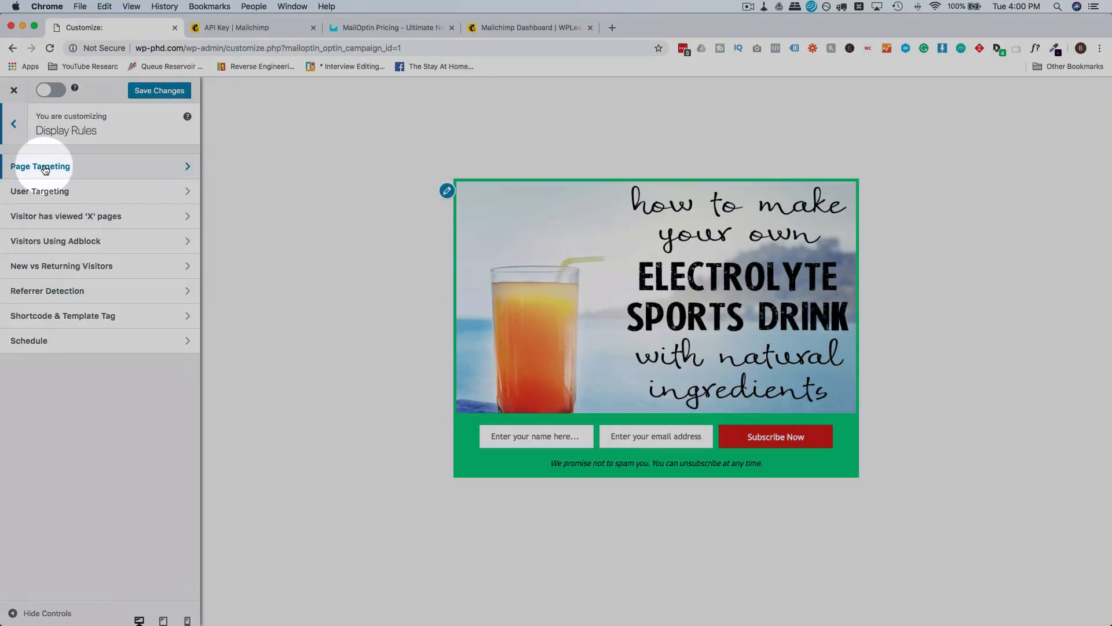
{"action": "scroll", "coordinate": [66, 226], "scroll_direction": "down", "scroll_amount": 1}
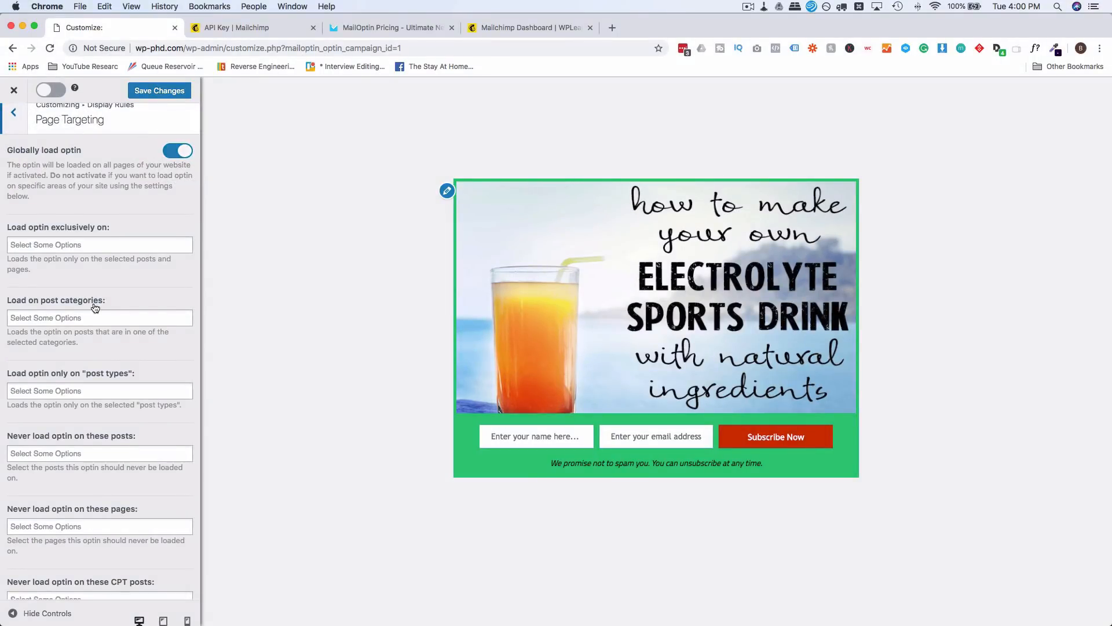
{"action": "left_click", "coordinate": [179, 154]}
{"action": "scroll", "coordinate": [113, 217], "scroll_direction": "up", "scroll_amount": 1}
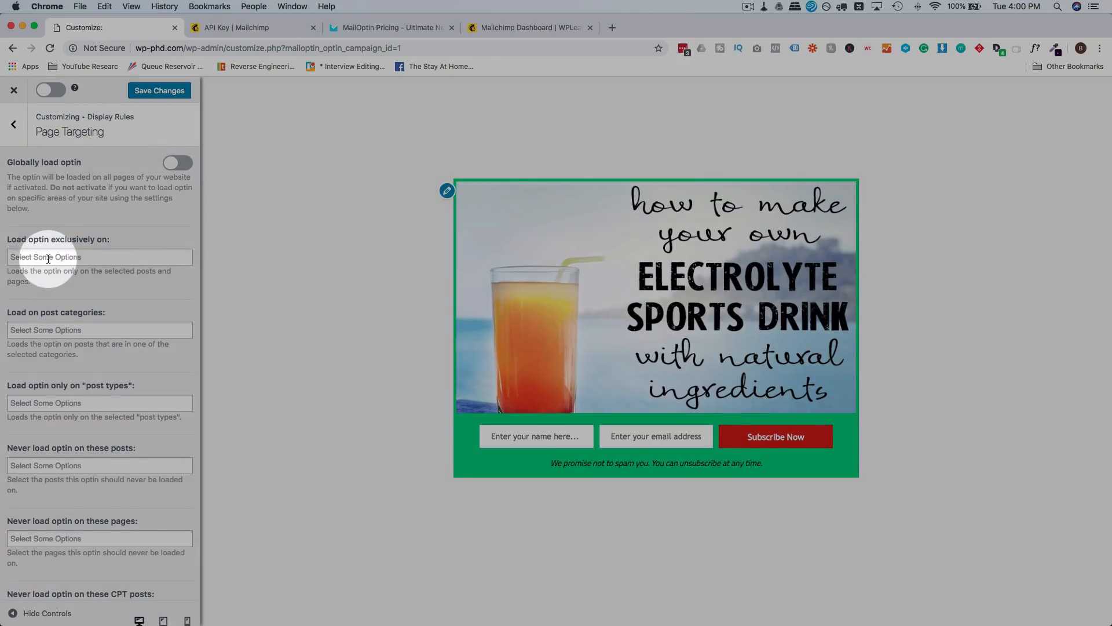
{"action": "left_click", "coordinate": [48, 257]}
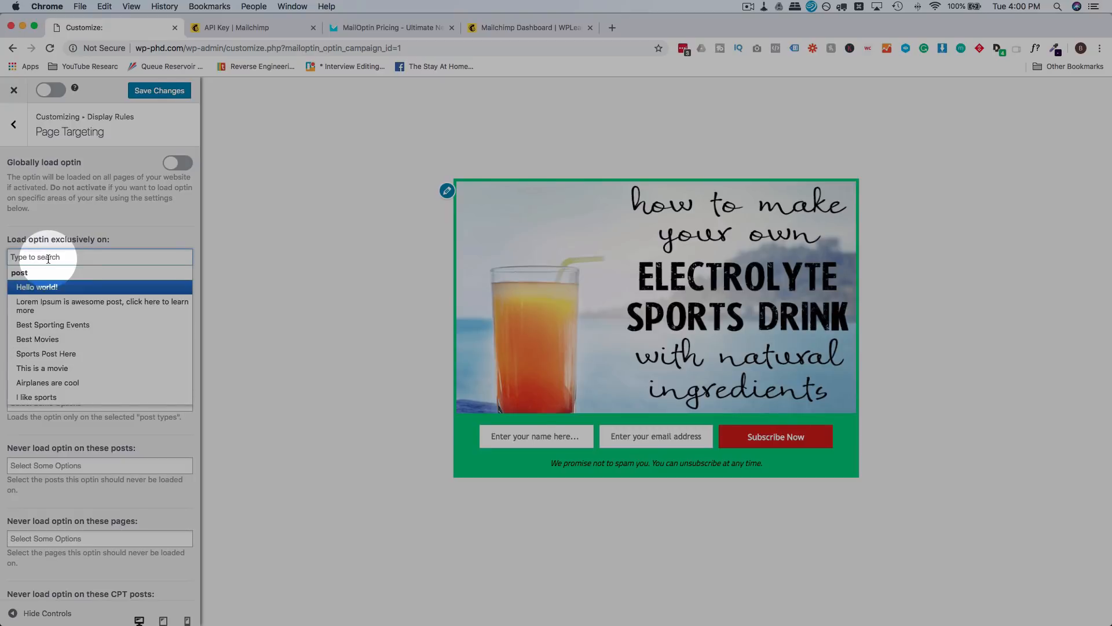
{"action": "left_click", "coordinate": [63, 324]}
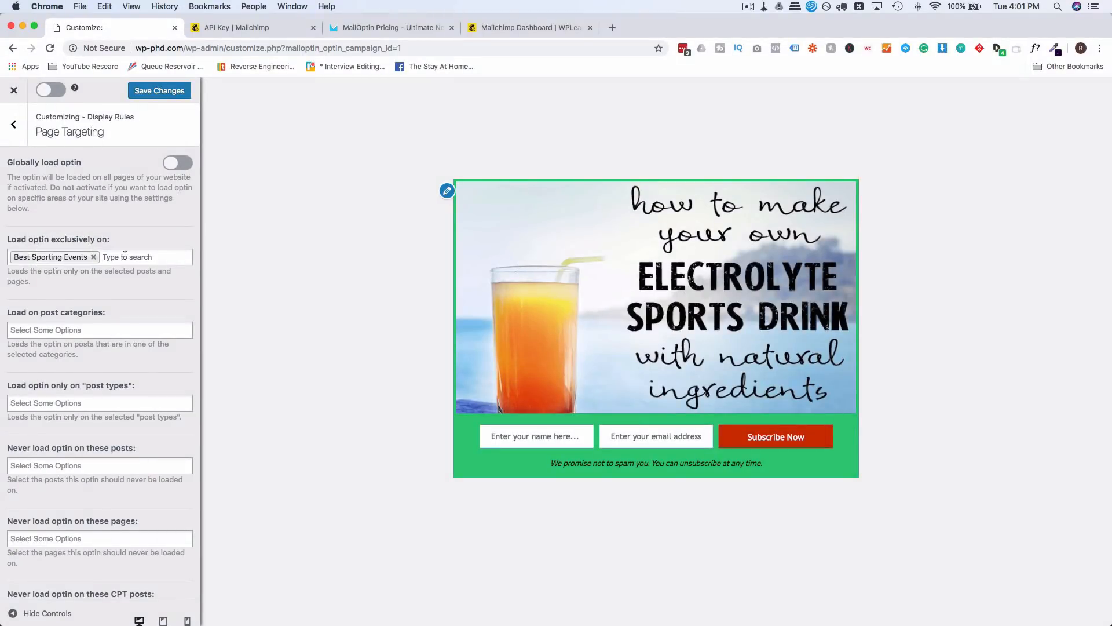
{"action": "left_click", "coordinate": [72, 257]}
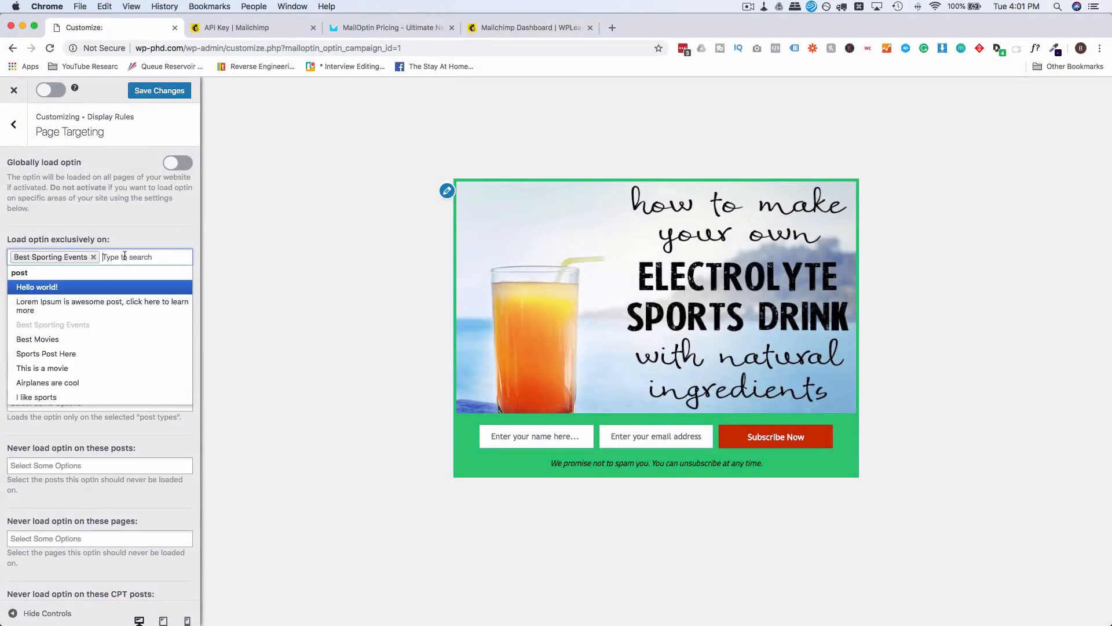
{"action": "left_click", "coordinate": [122, 353]}
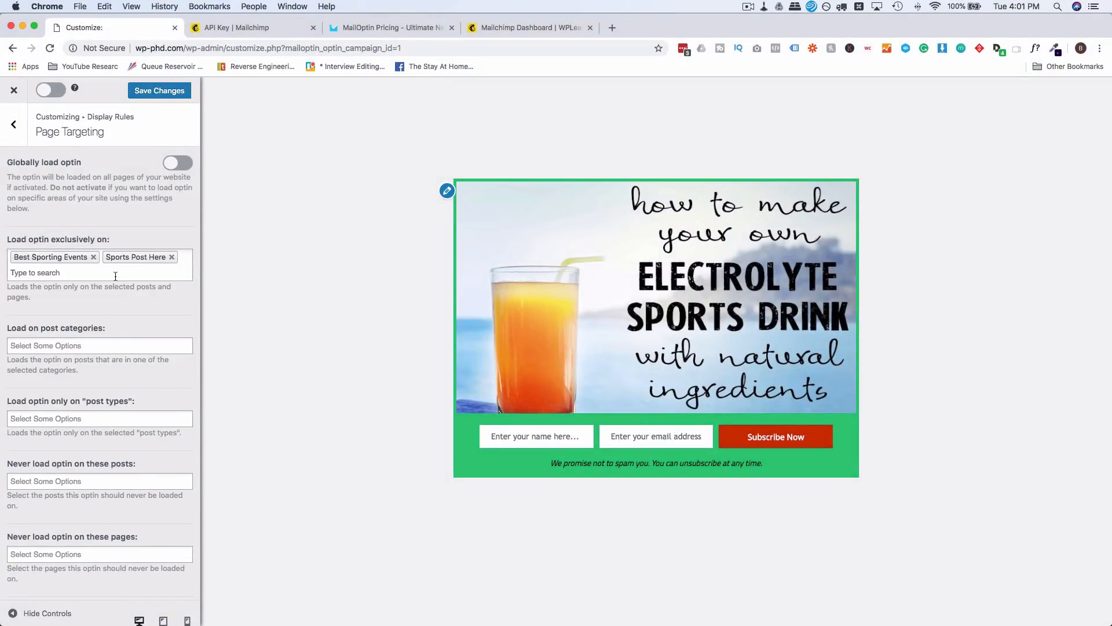
{"action": "scroll", "coordinate": [109, 371], "scroll_direction": "down", "scroll_amount": 3}
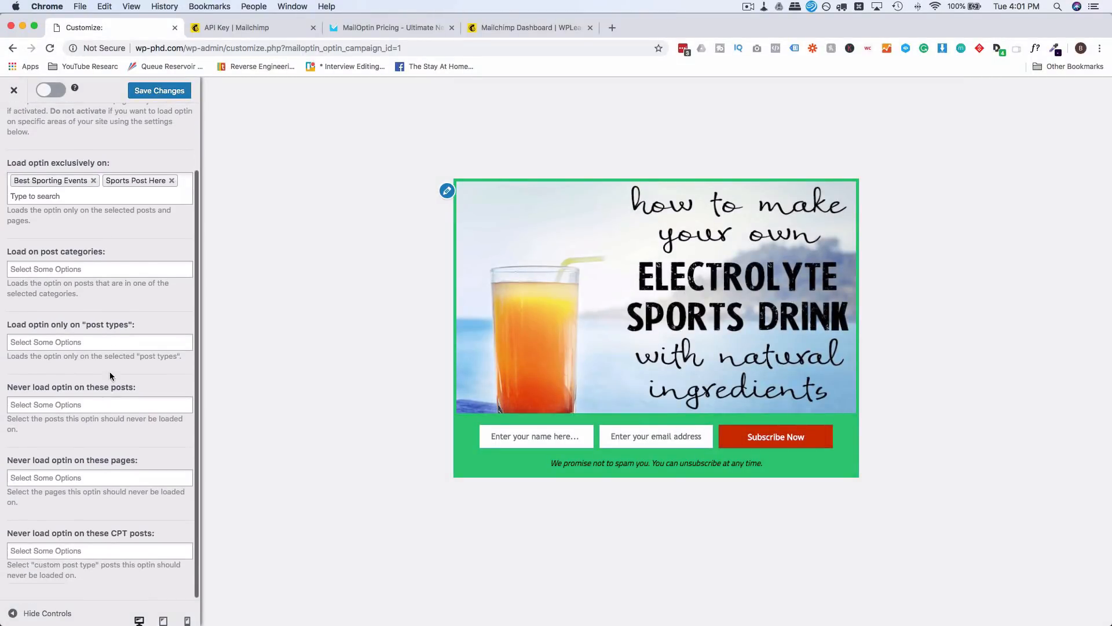
{"action": "left_click", "coordinate": [86, 267]}
{"action": "left_click", "coordinate": [36, 328]}
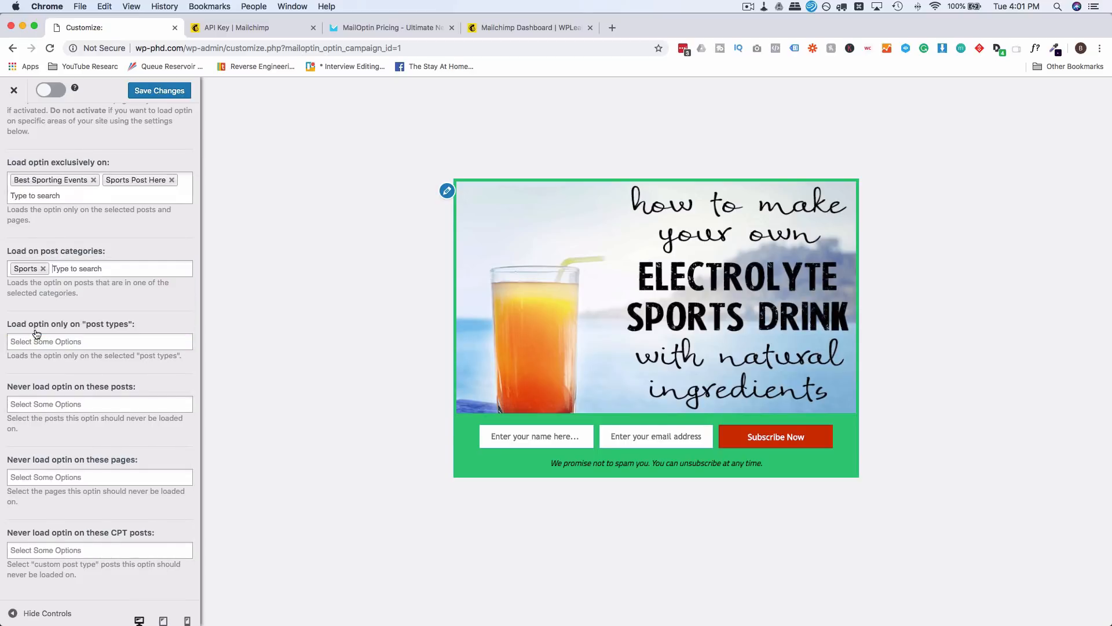
{"action": "left_click", "coordinate": [105, 341]}
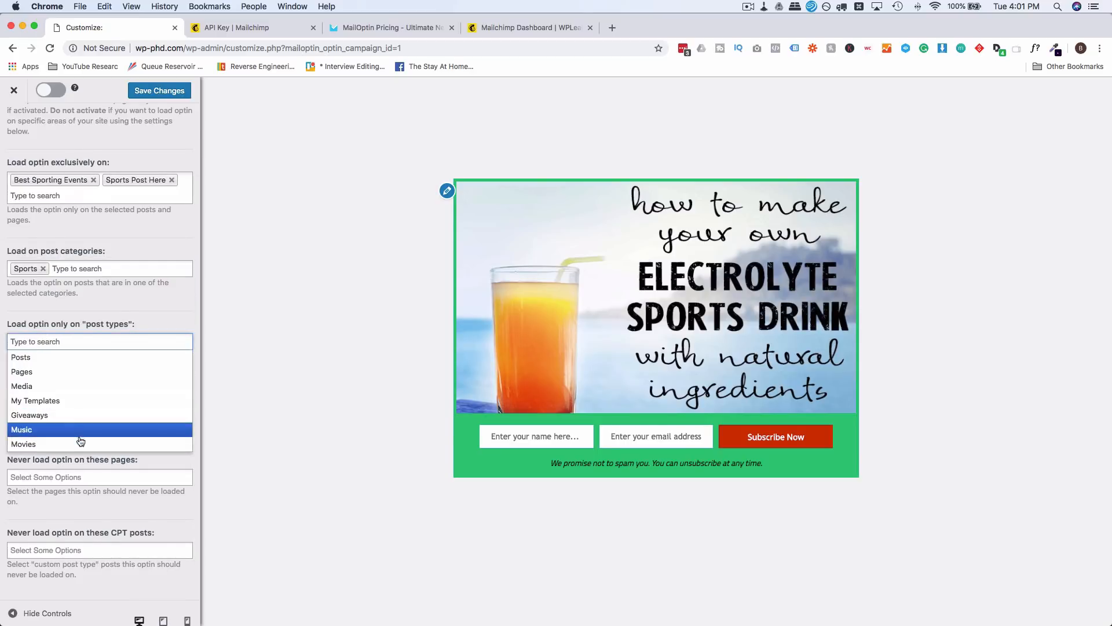
{"action": "left_click", "coordinate": [149, 316]}
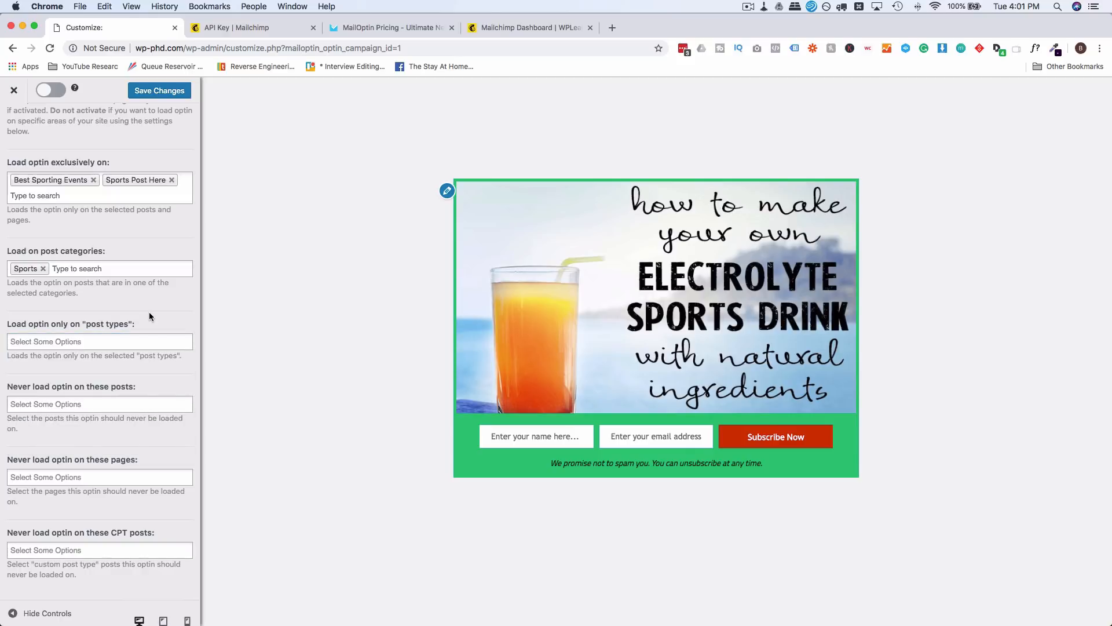
Step: Turn Globally load optin on, leaving the Never load posts, pages and custom post types empty
{"action": "scroll", "coordinate": [174, 311], "scroll_direction": "up", "scroll_amount": 3}
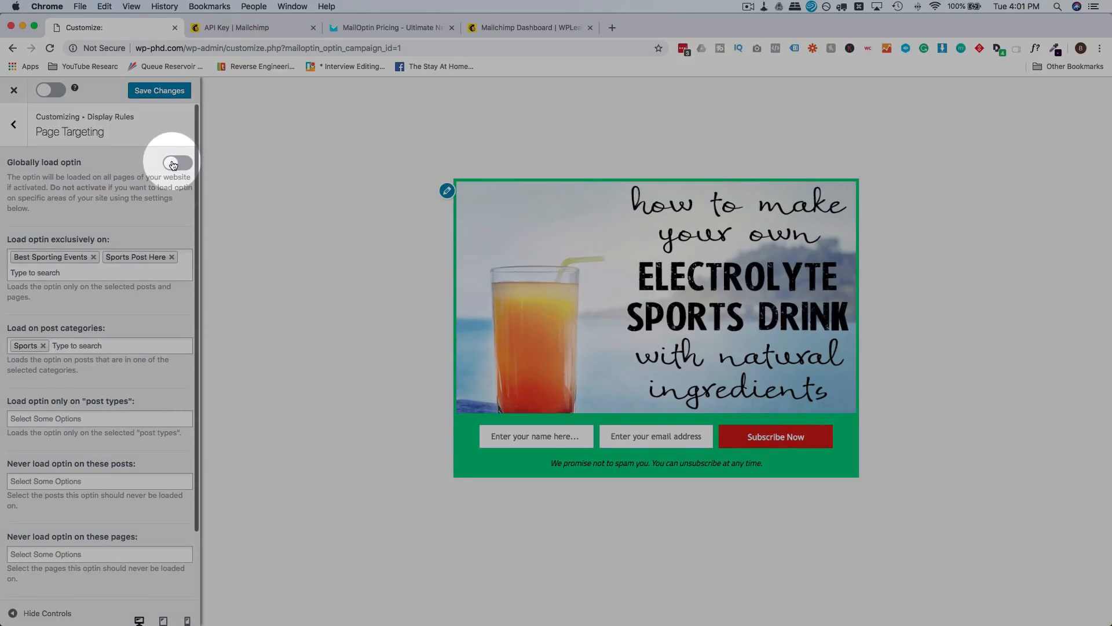
{"action": "left_click", "coordinate": [178, 164]}
{"action": "scroll", "coordinate": [123, 341], "scroll_direction": "down", "scroll_amount": 3}
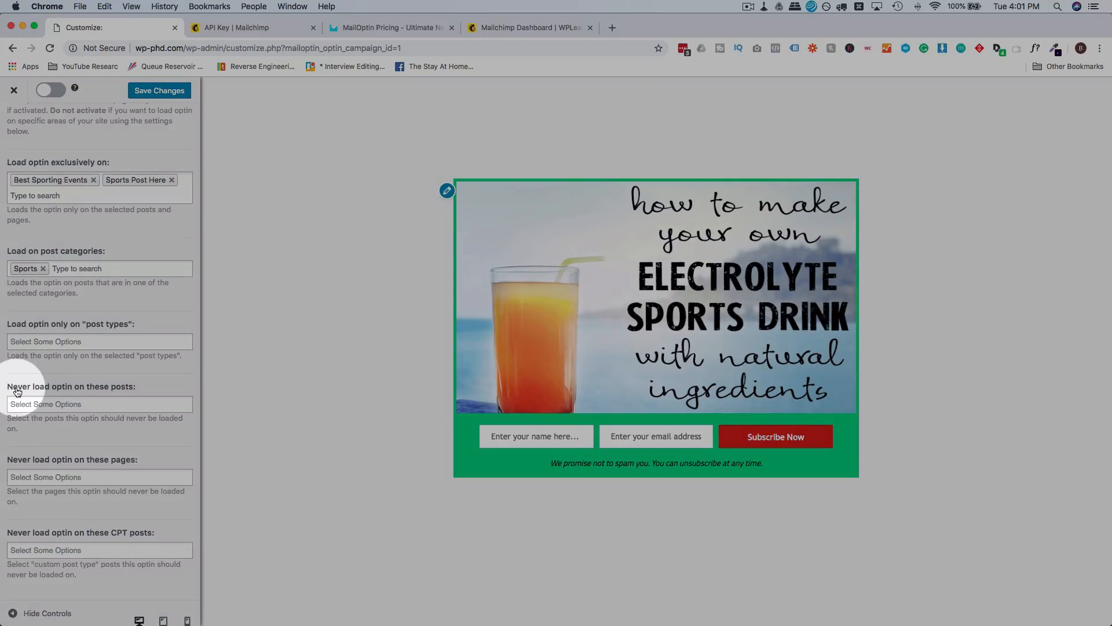
{"action": "left_click", "coordinate": [106, 404]}
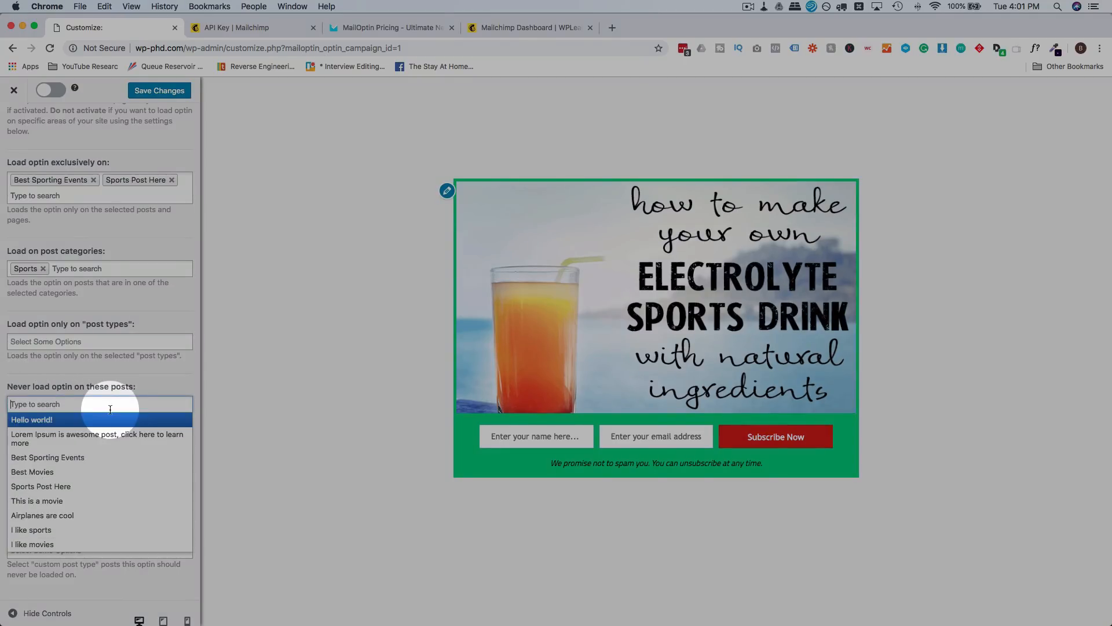
{"action": "left_click", "coordinate": [152, 366]}
{"action": "left_click", "coordinate": [115, 476]}
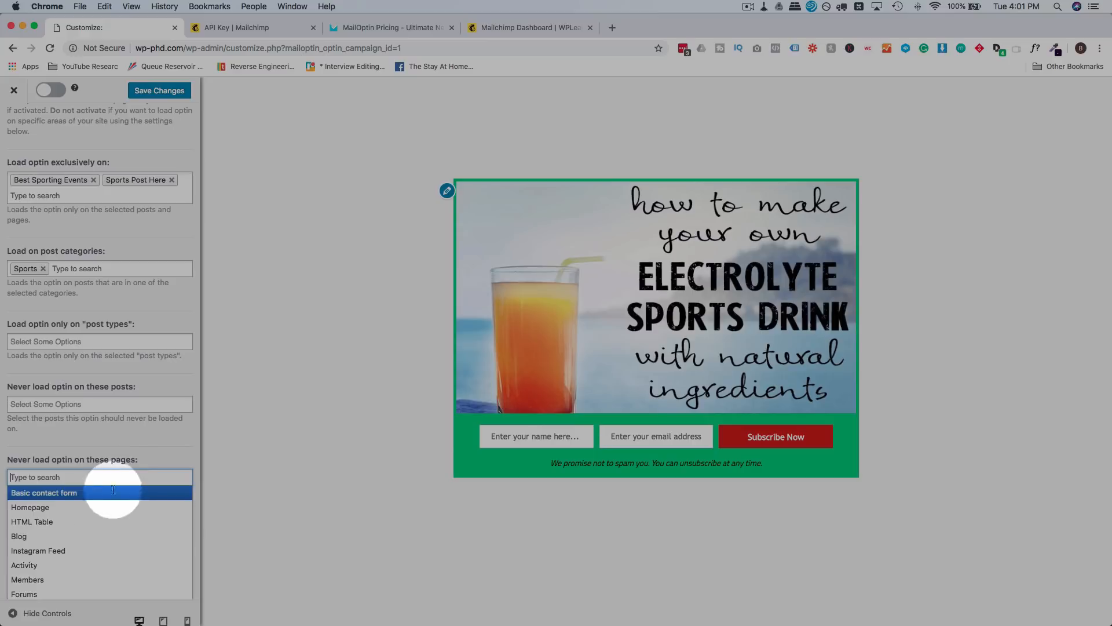
{"action": "left_click", "coordinate": [147, 465]}
{"action": "left_click", "coordinate": [161, 456]}
{"action": "scroll", "coordinate": [107, 555], "scroll_direction": "down", "scroll_amount": 1}
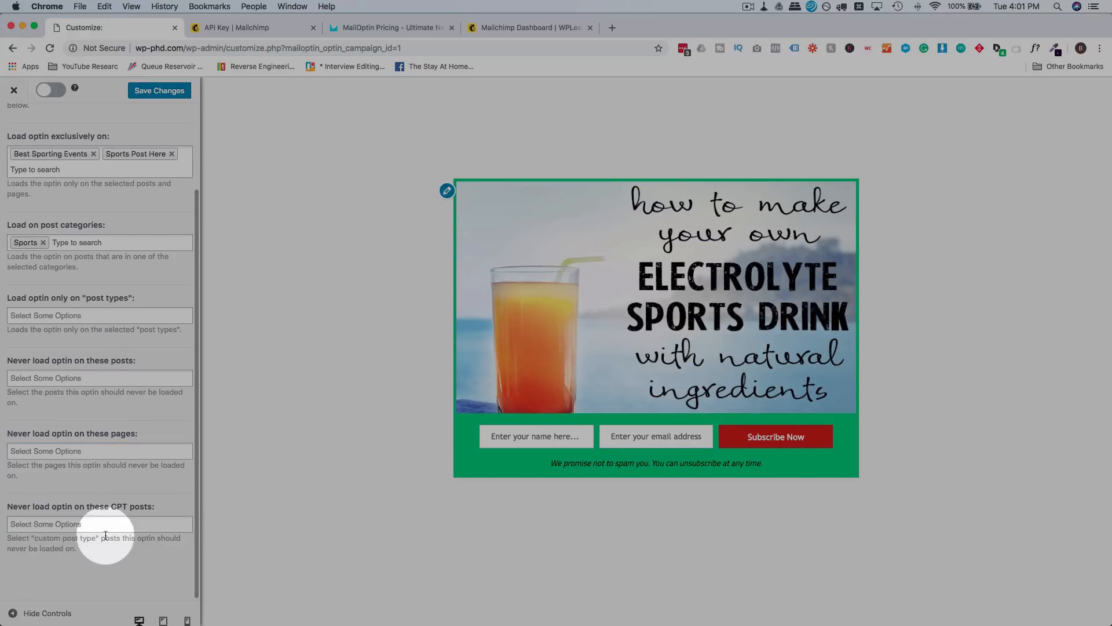
{"action": "left_click", "coordinate": [107, 525]}
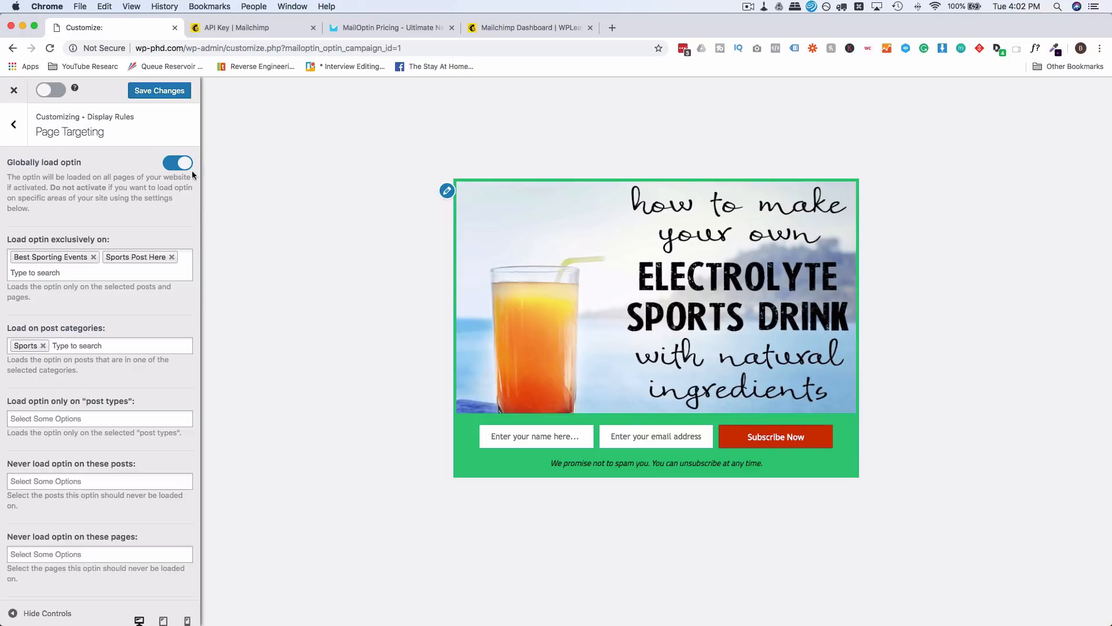
Step: In User Targeting, keep the optin shown to all visitors
{"action": "left_click", "coordinate": [13, 123]}
{"action": "left_click", "coordinate": [57, 194]}
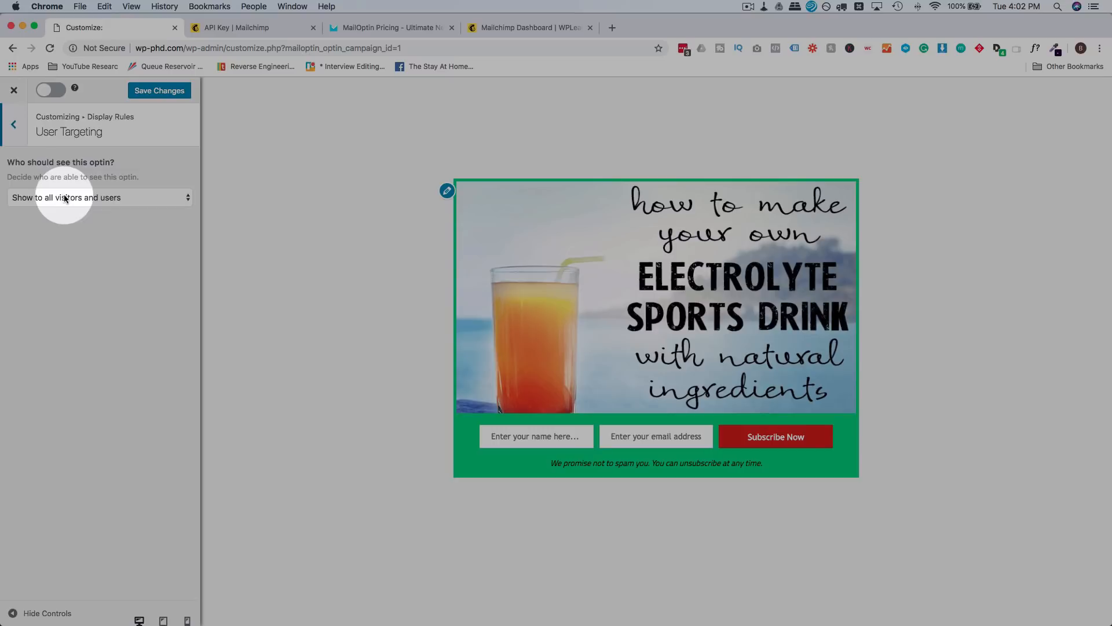
{"action": "left_click", "coordinate": [52, 198]}
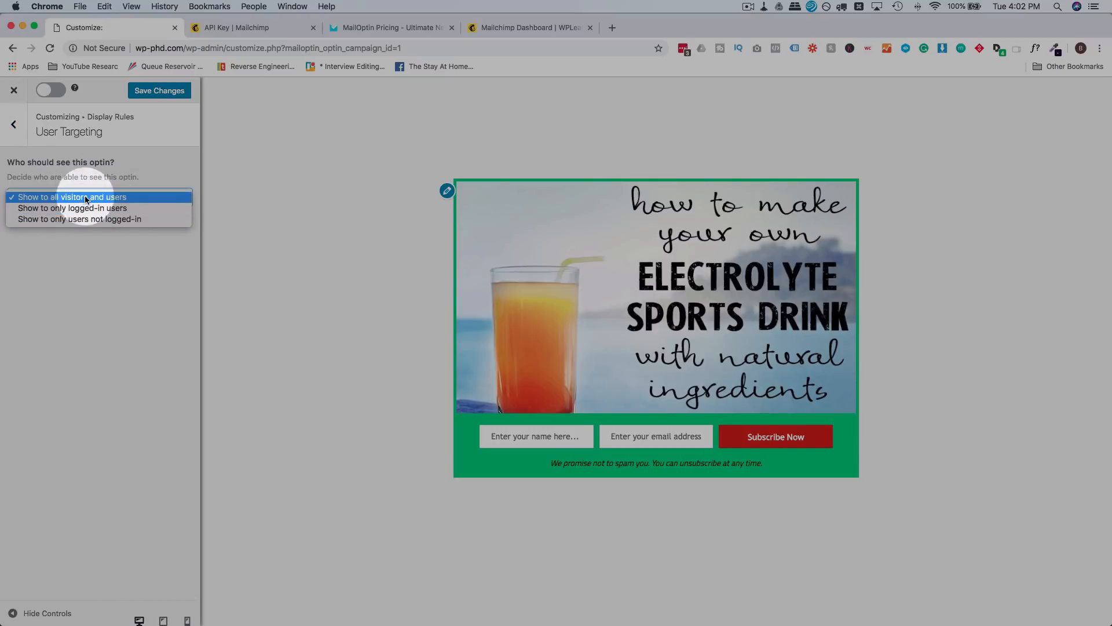
{"action": "left_click", "coordinate": [160, 161]}
{"action": "left_click", "coordinate": [18, 132]}
Step: Set the 'Visitor has viewed X pages' rule to More than 10
{"action": "left_click", "coordinate": [91, 213]}
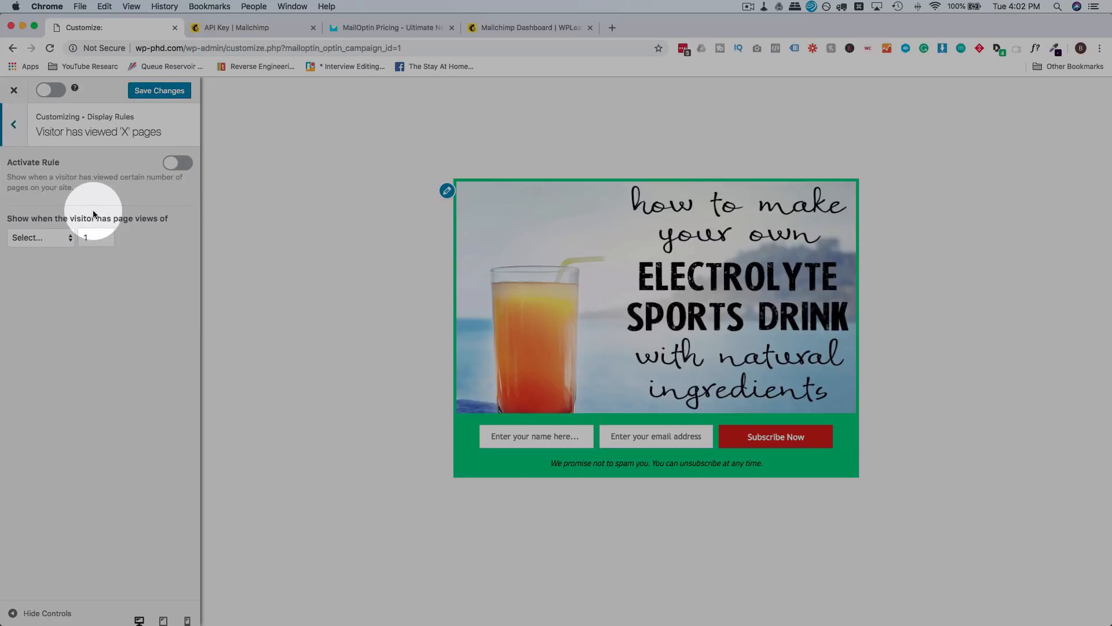
{"action": "left_click", "coordinate": [68, 238]}
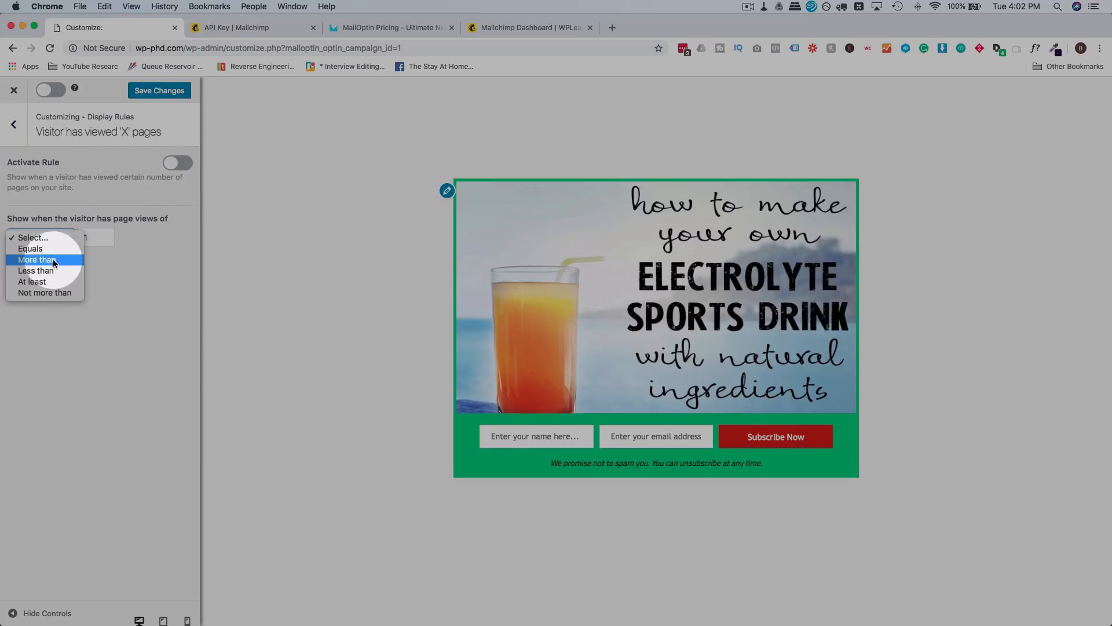
{"action": "left_click", "coordinate": [65, 259]}
{"action": "left_click", "coordinate": [95, 240]}
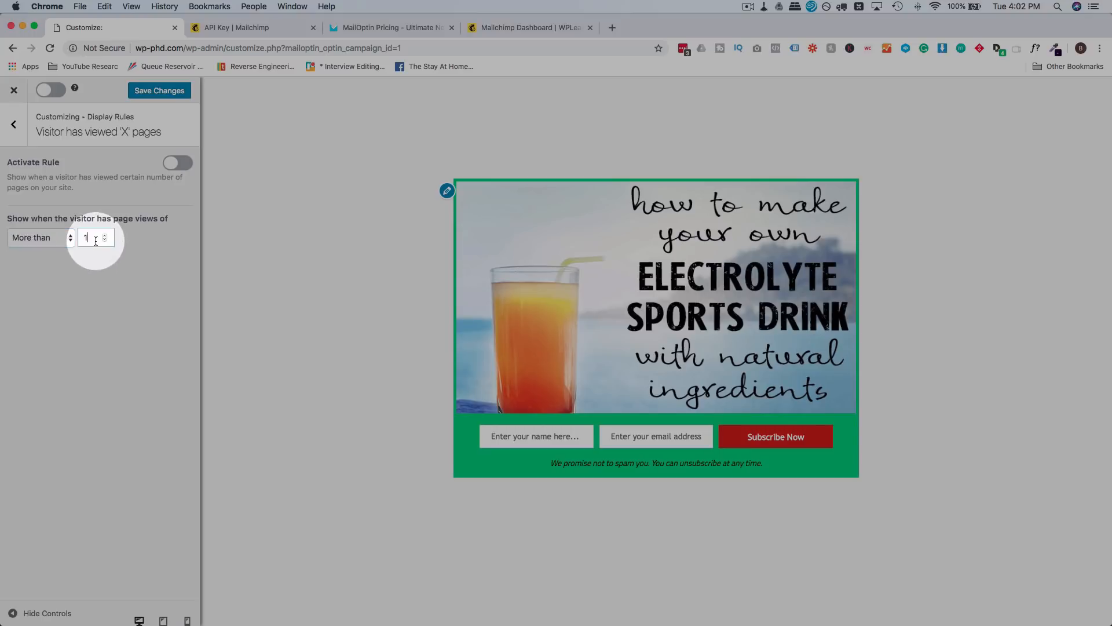
{"action": "type", "text": "0"}
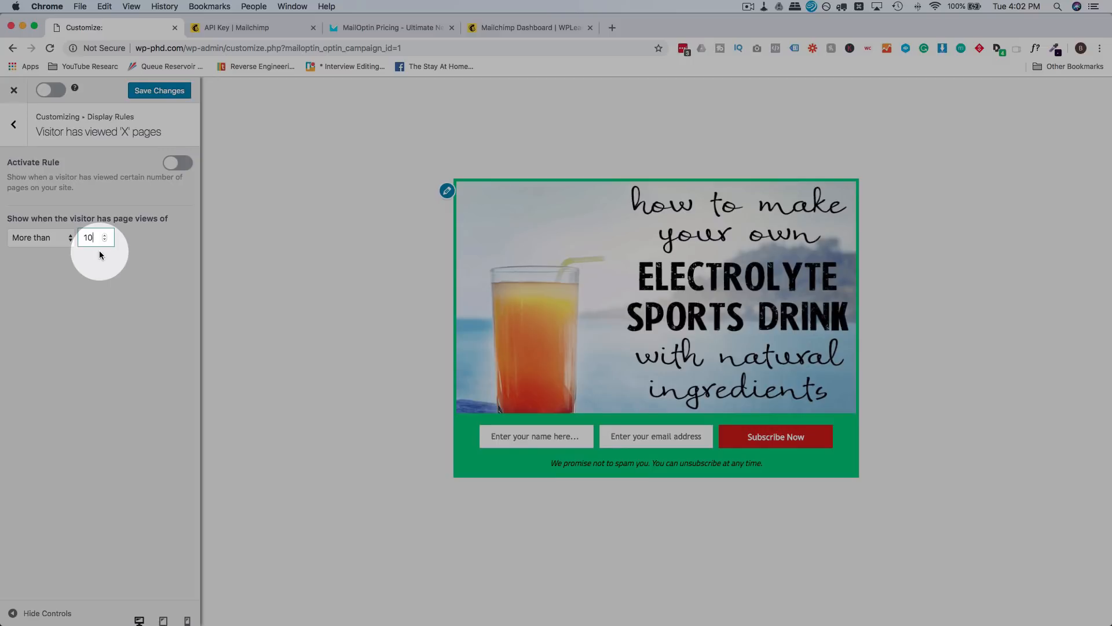
Step: Review the Adblock rule and keep New Visitors in New vs Returning Visitors
{"action": "left_click", "coordinate": [19, 139]}
{"action": "left_click", "coordinate": [37, 243]}
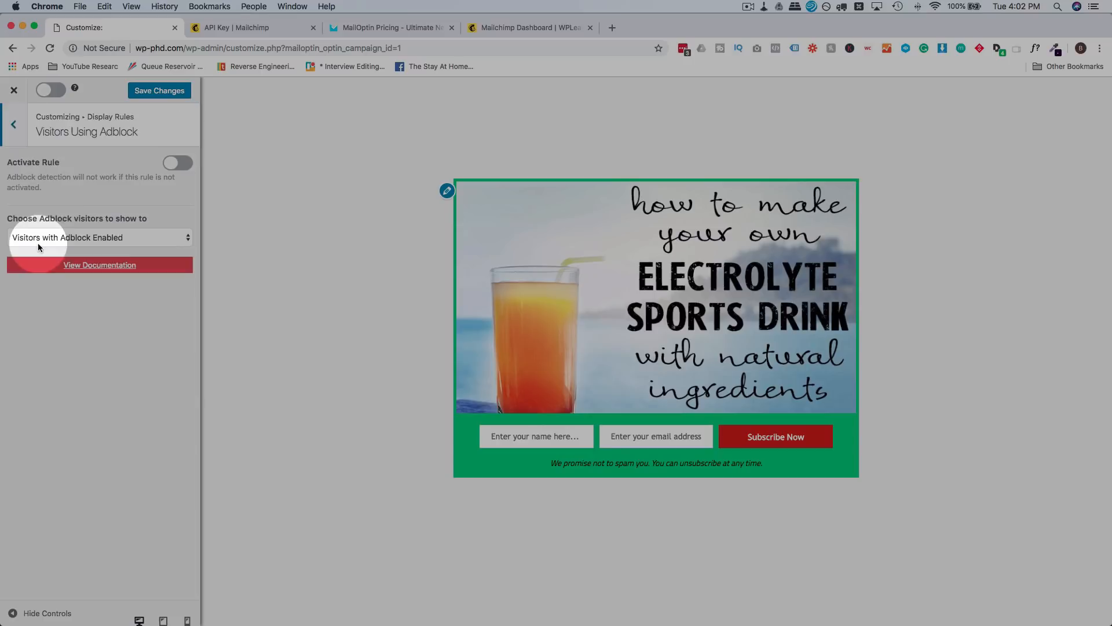
{"action": "left_click", "coordinate": [115, 235]}
{"action": "left_click", "coordinate": [152, 206]}
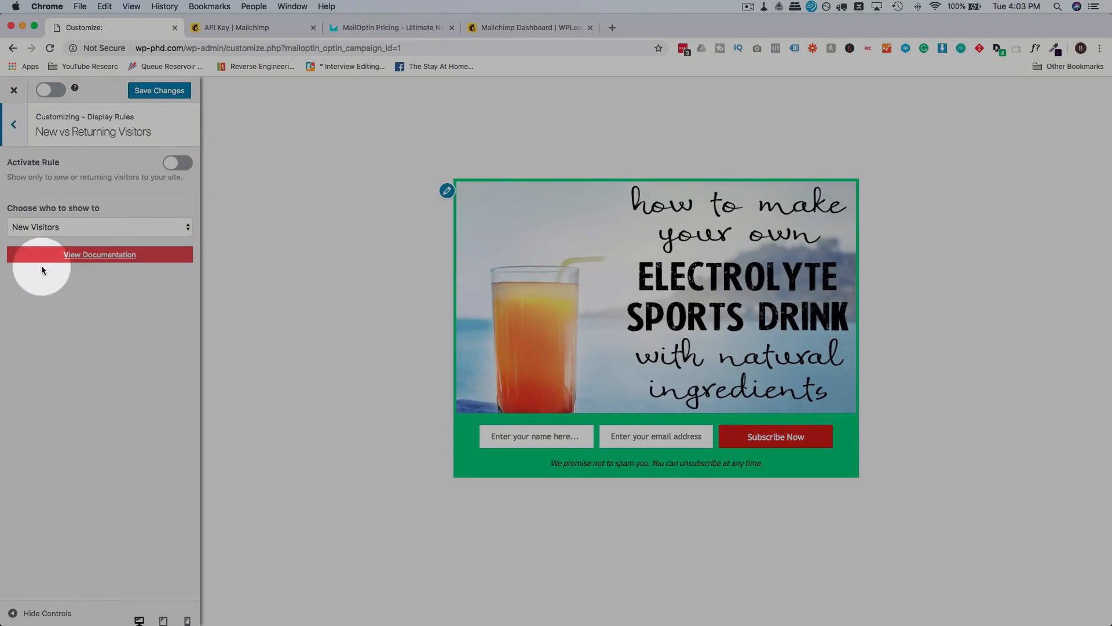
{"action": "left_click", "coordinate": [135, 224]}
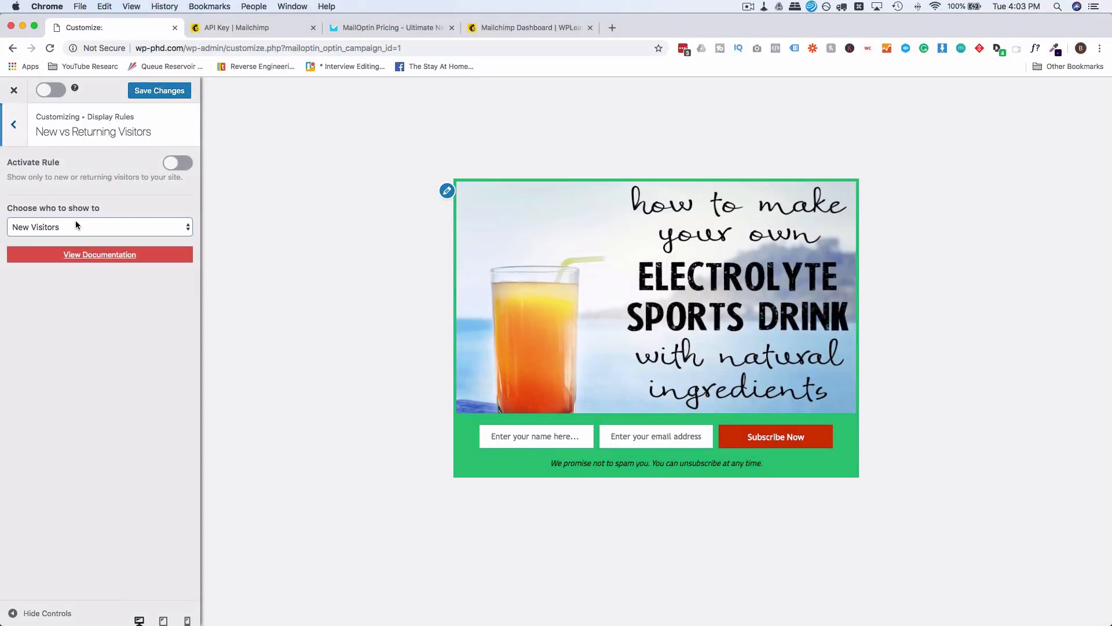
{"action": "left_click", "coordinate": [77, 224]}
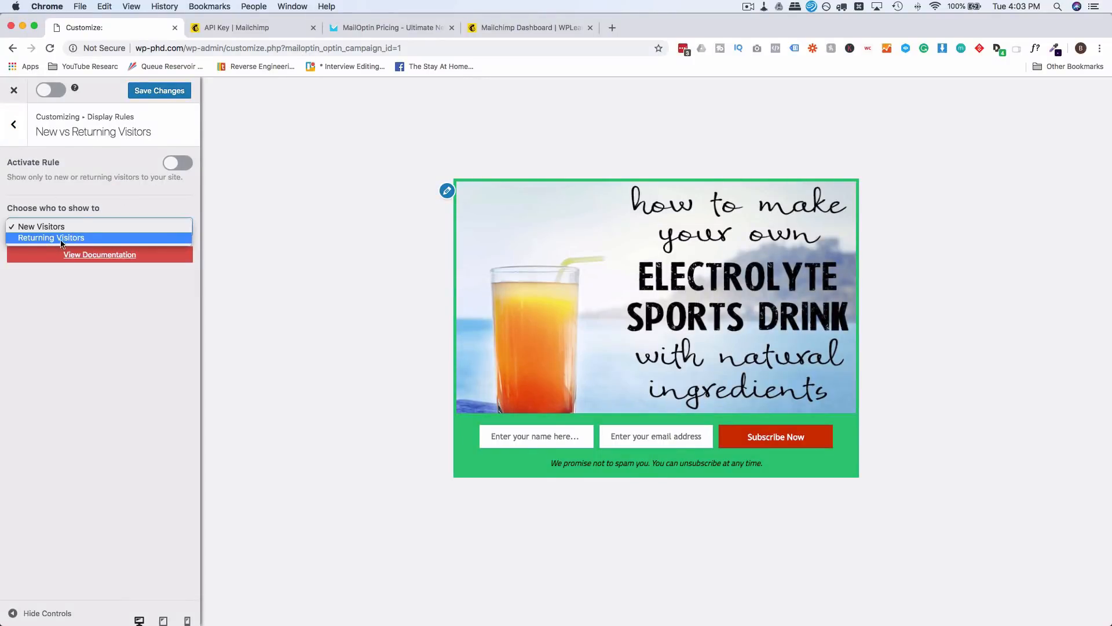
{"action": "left_click", "coordinate": [104, 203]}
{"action": "left_click", "coordinate": [13, 124]}
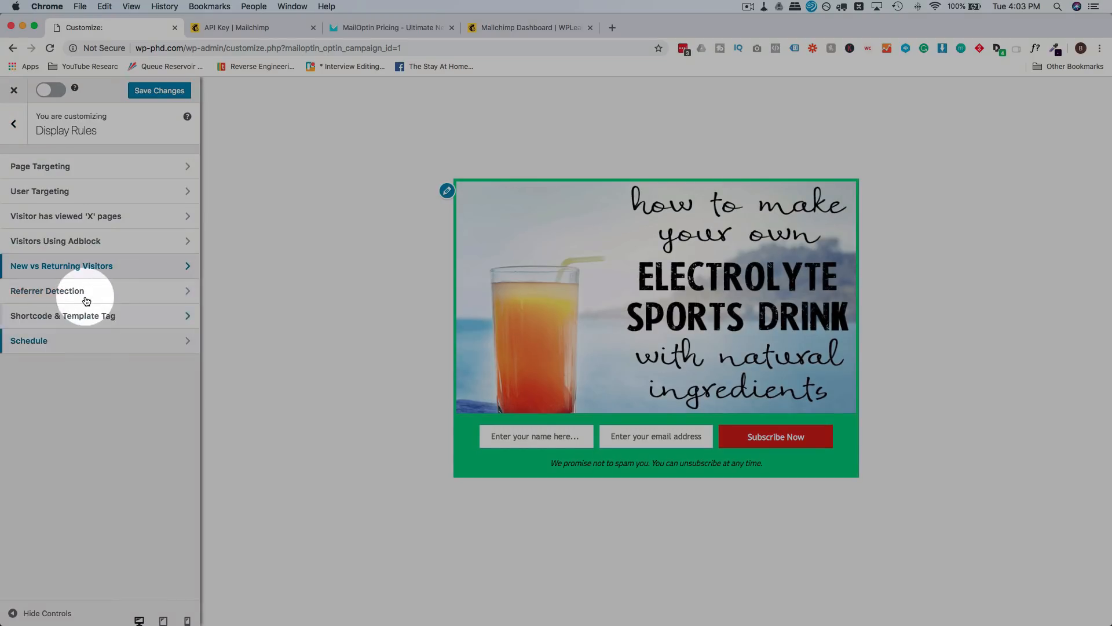
Step: In Referrer Detection, keep Show To and add youtube.com as a referrer
{"action": "left_click", "coordinate": [80, 294]}
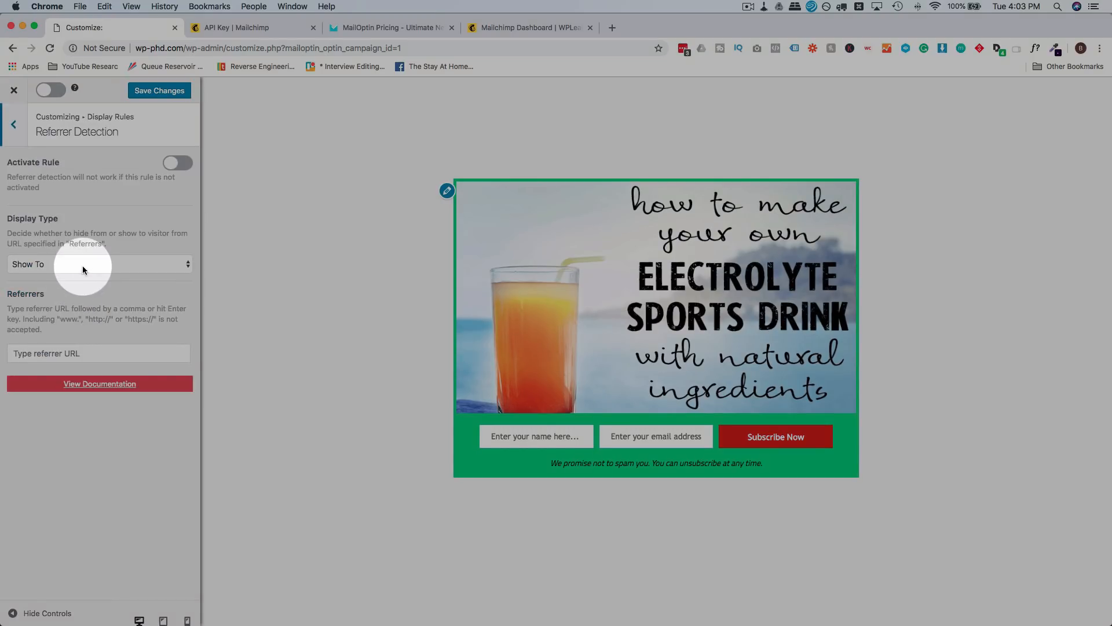
{"action": "left_click", "coordinate": [116, 266]}
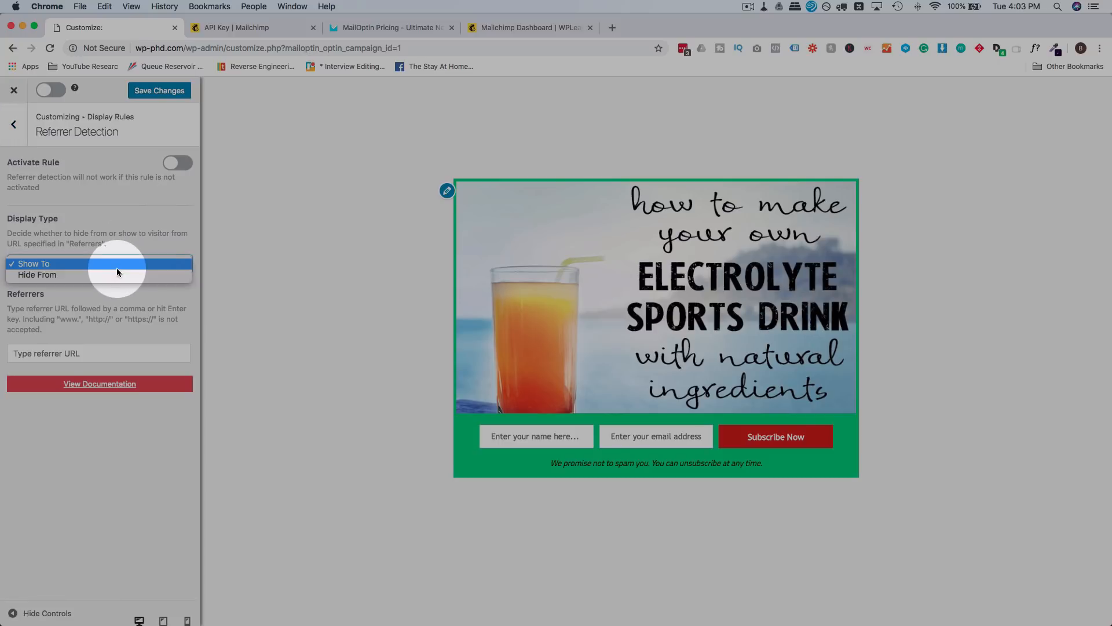
{"action": "left_click", "coordinate": [92, 318]}
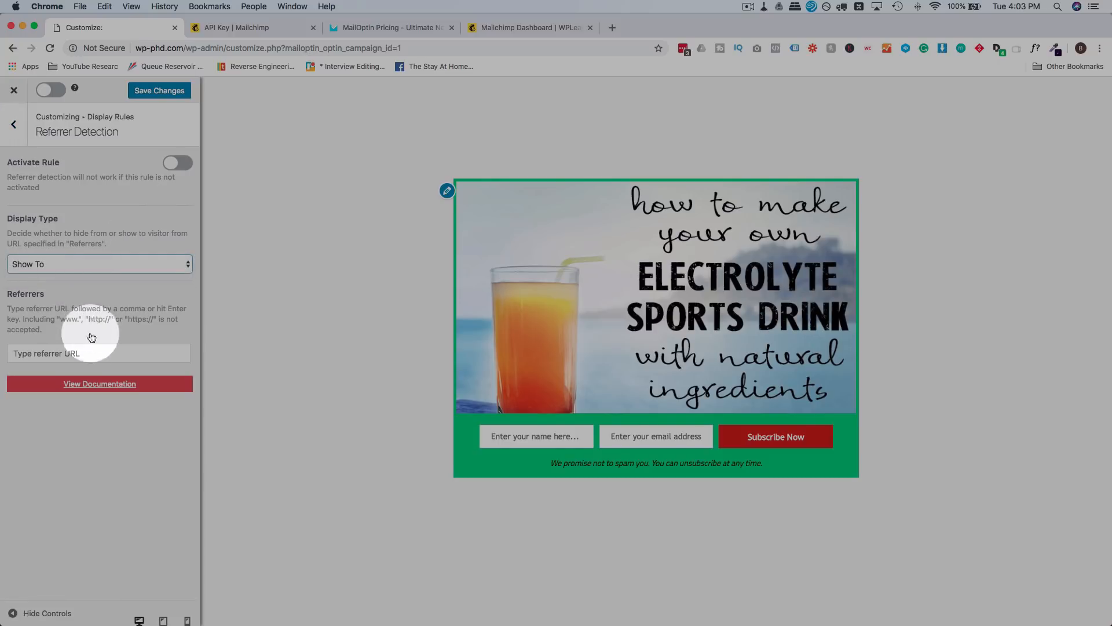
{"action": "left_click", "coordinate": [90, 354]}
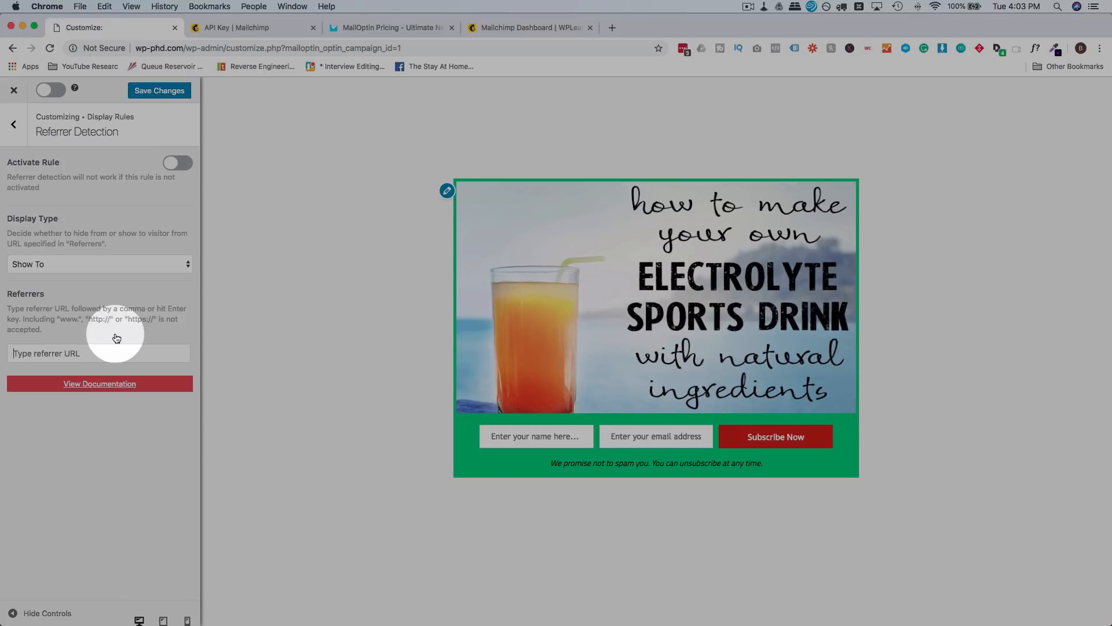
{"action": "type", "text": "yu"}
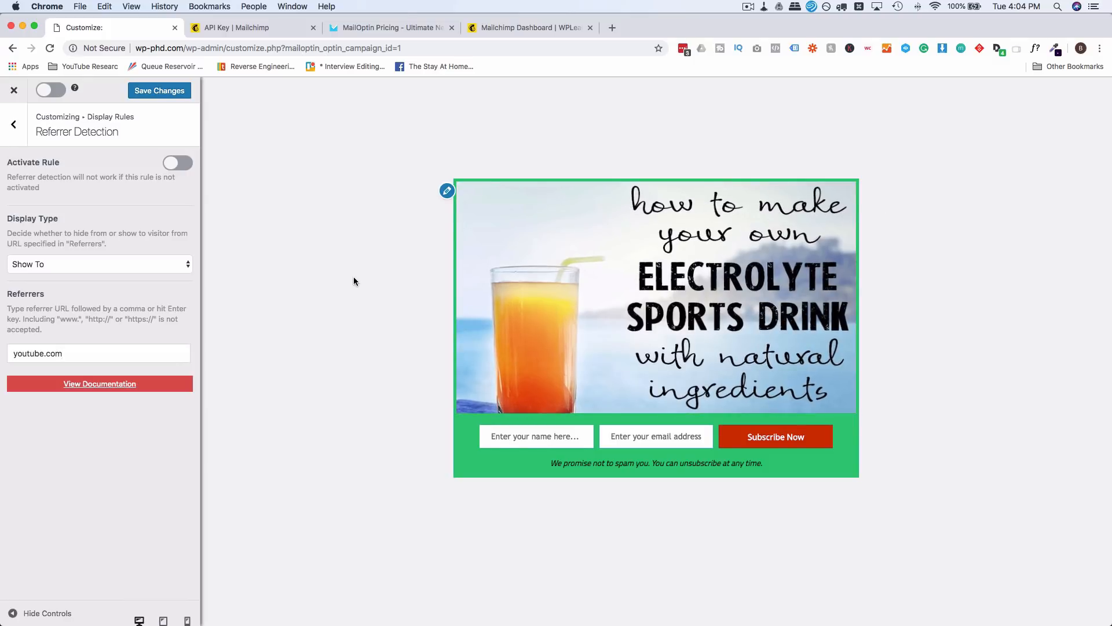
{"action": "double_click", "coordinate": [30, 352]}
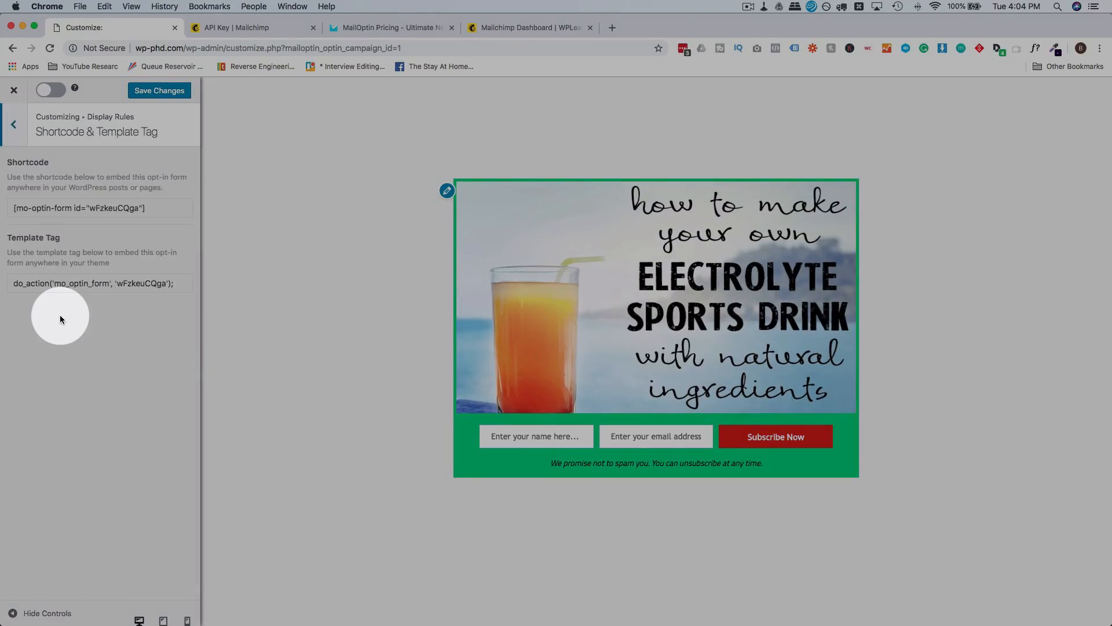
Step: Select the optin's shortcode and do_action template tag for copying
{"action": "left_click_drag", "start_coordinate": [149, 208], "coordinate": [13, 210]}
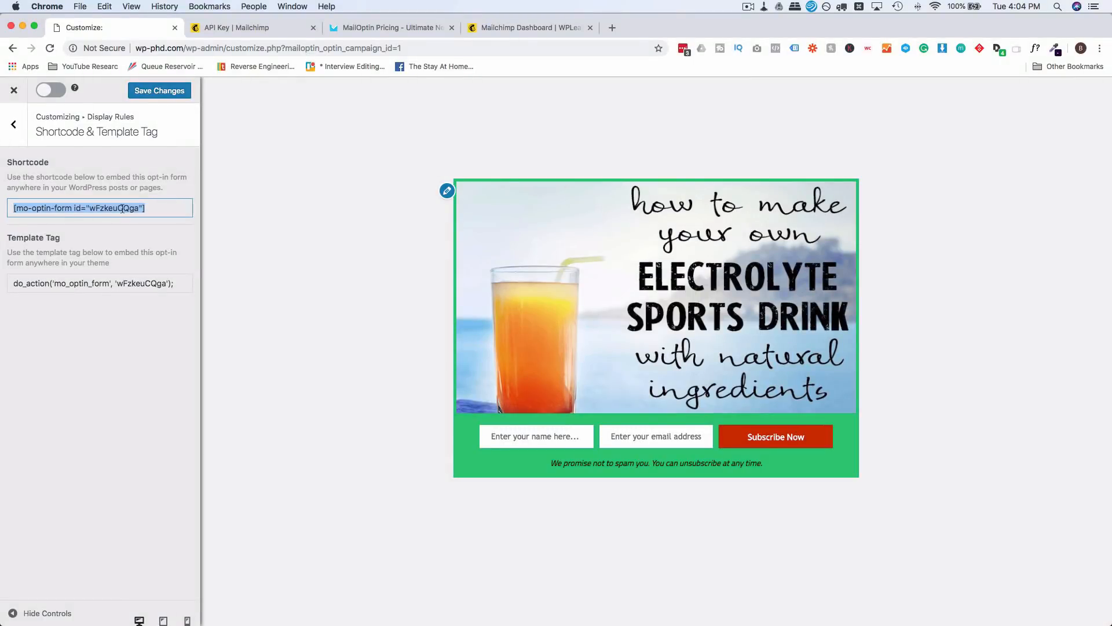
{"action": "left_click_drag", "start_coordinate": [175, 282], "coordinate": [11, 282]}
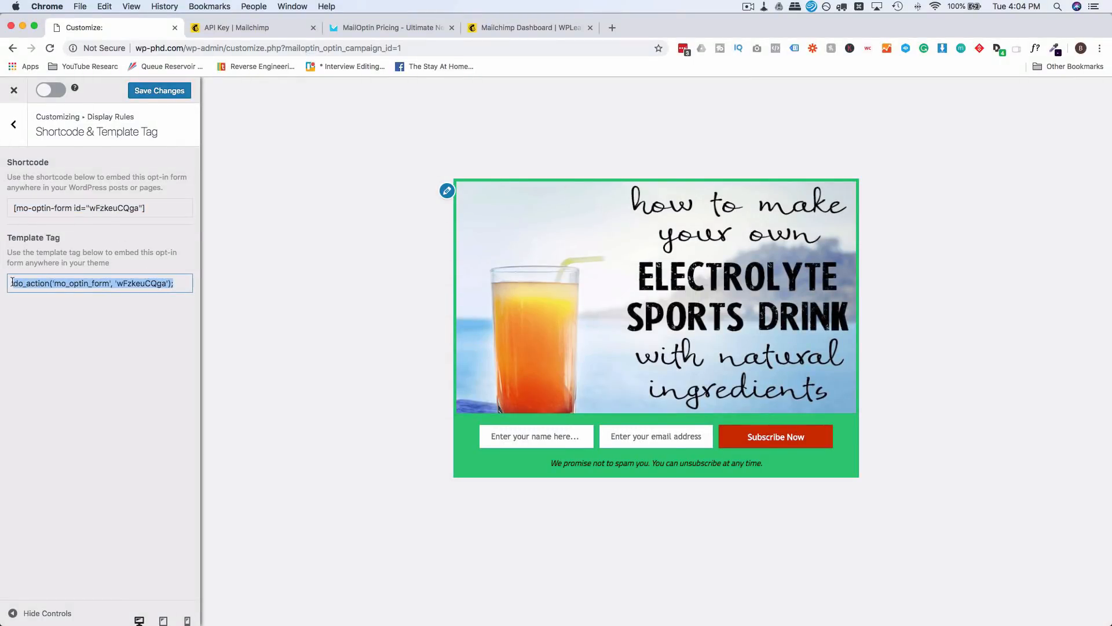
{"action": "left_click", "coordinate": [184, 302]}
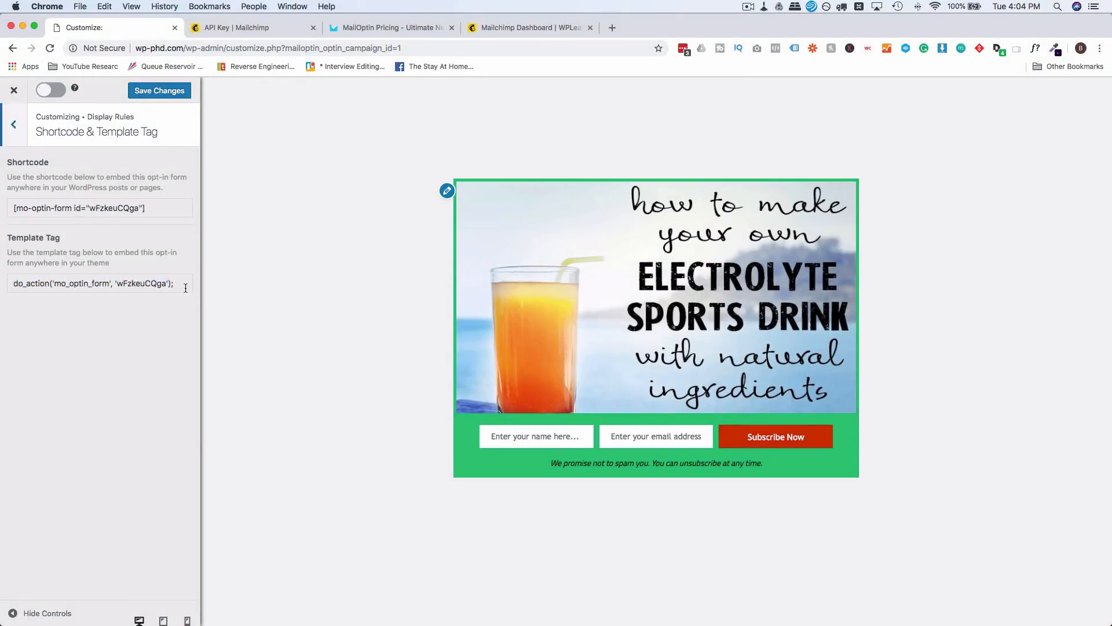
{"action": "left_click_drag", "start_coordinate": [183, 286], "coordinate": [14, 285]}
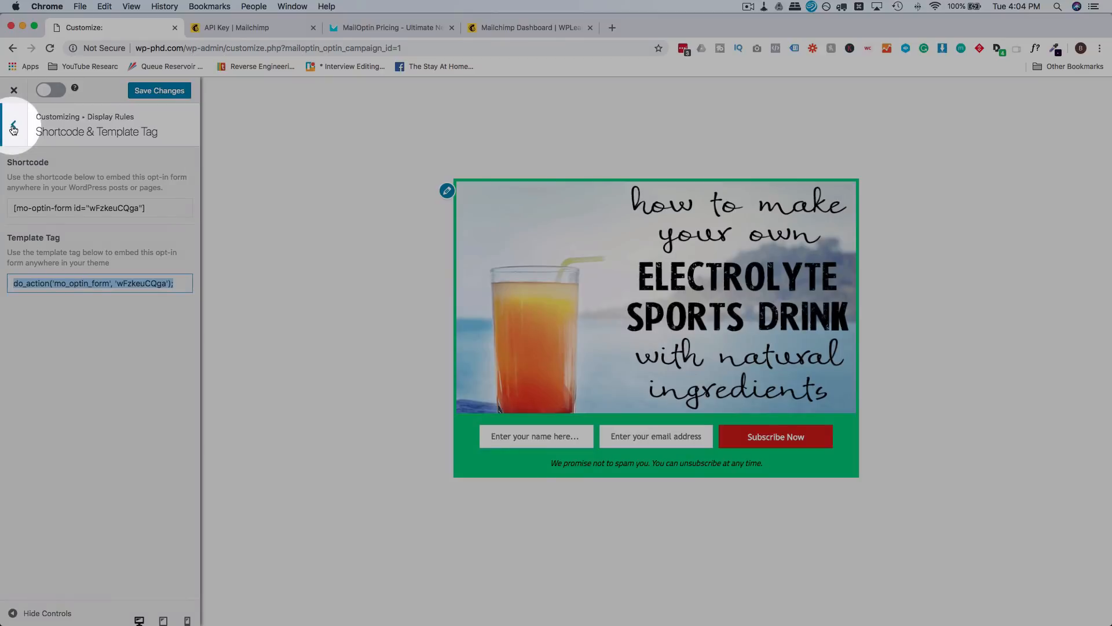
Step: Keep the Schedule timezone at Visitor's Local Time, save the changes and close the customizer
{"action": "left_click", "coordinate": [14, 124]}
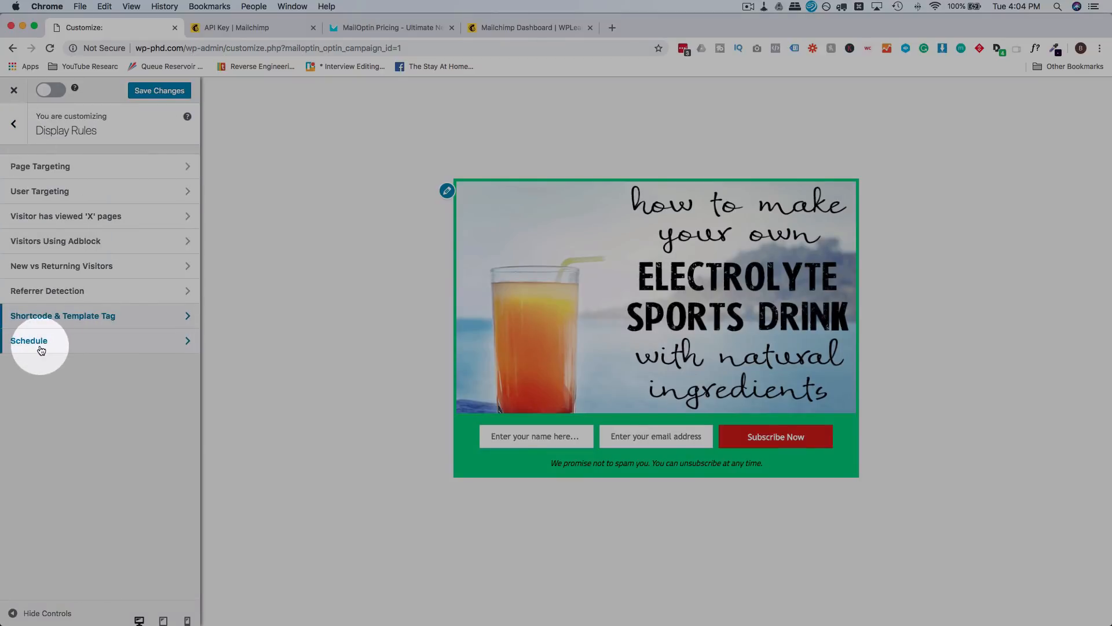
{"action": "left_click", "coordinate": [39, 345]}
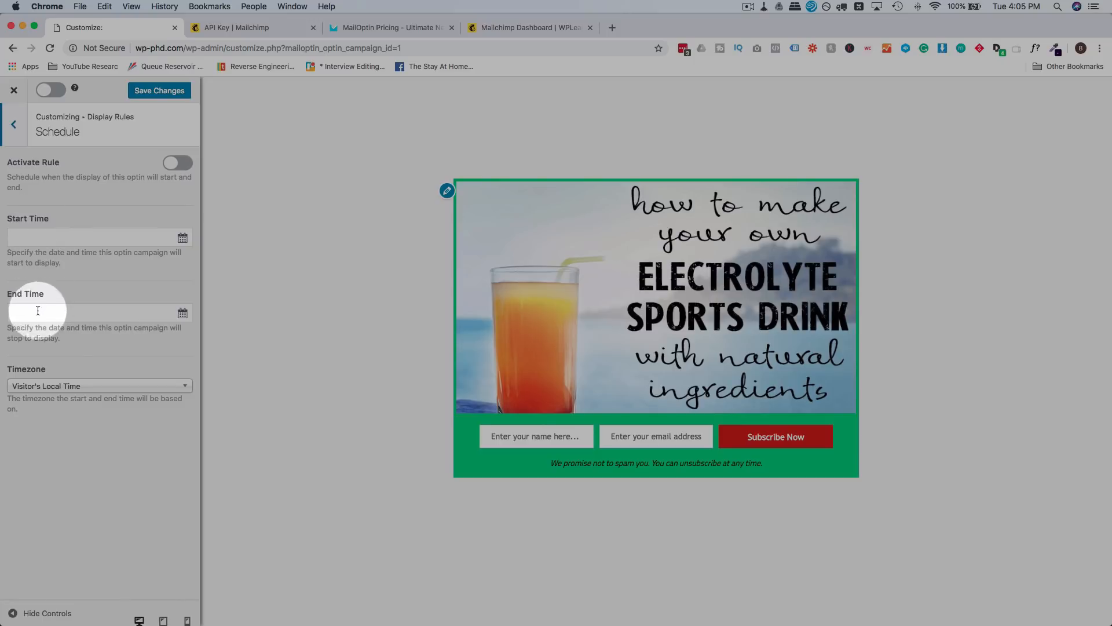
{"action": "left_click", "coordinate": [75, 392]}
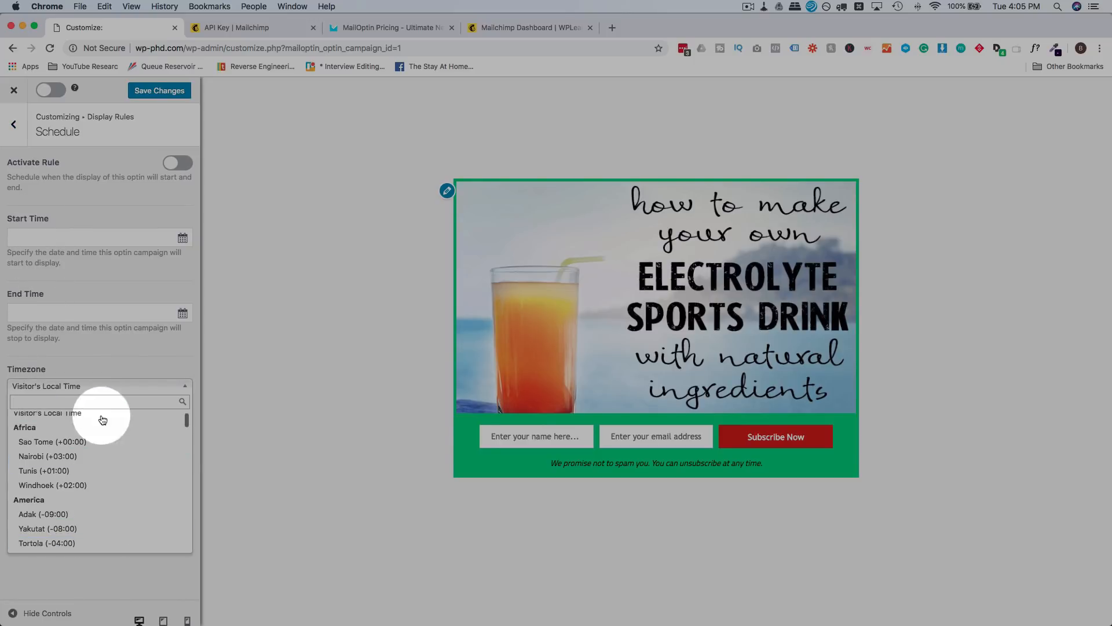
{"action": "left_click", "coordinate": [138, 346]}
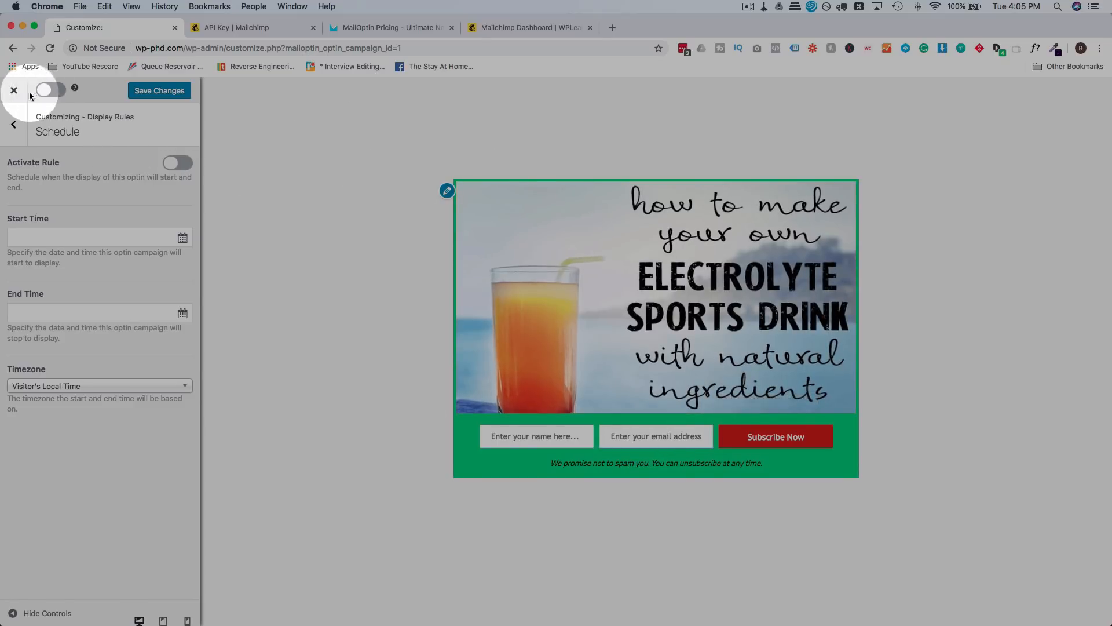
{"action": "left_click", "coordinate": [160, 92]}
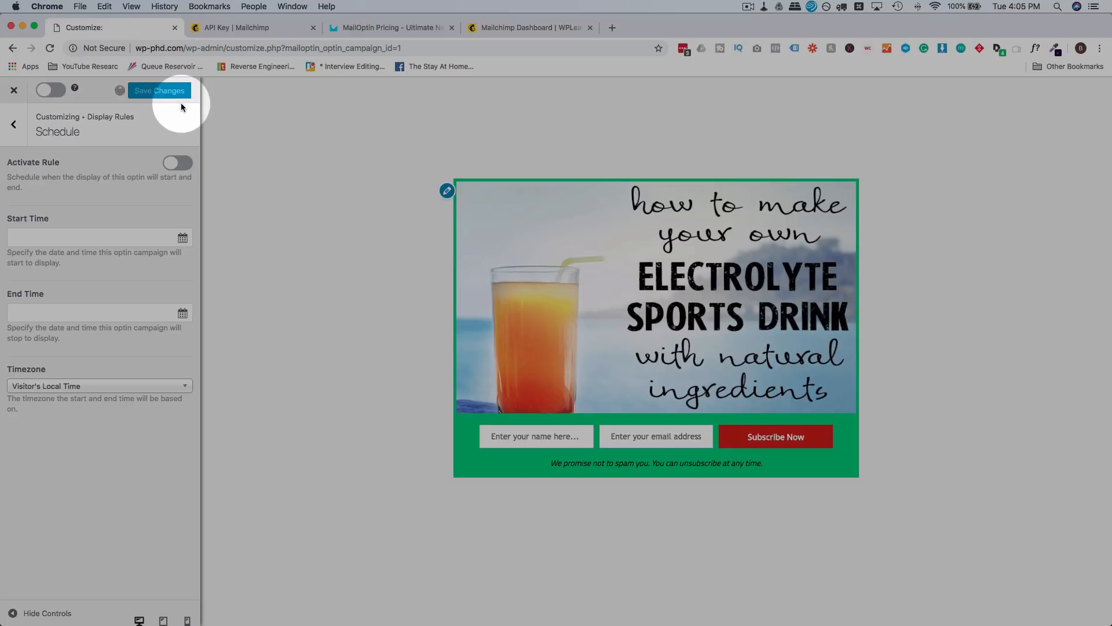
{"action": "left_click", "coordinate": [15, 91]}
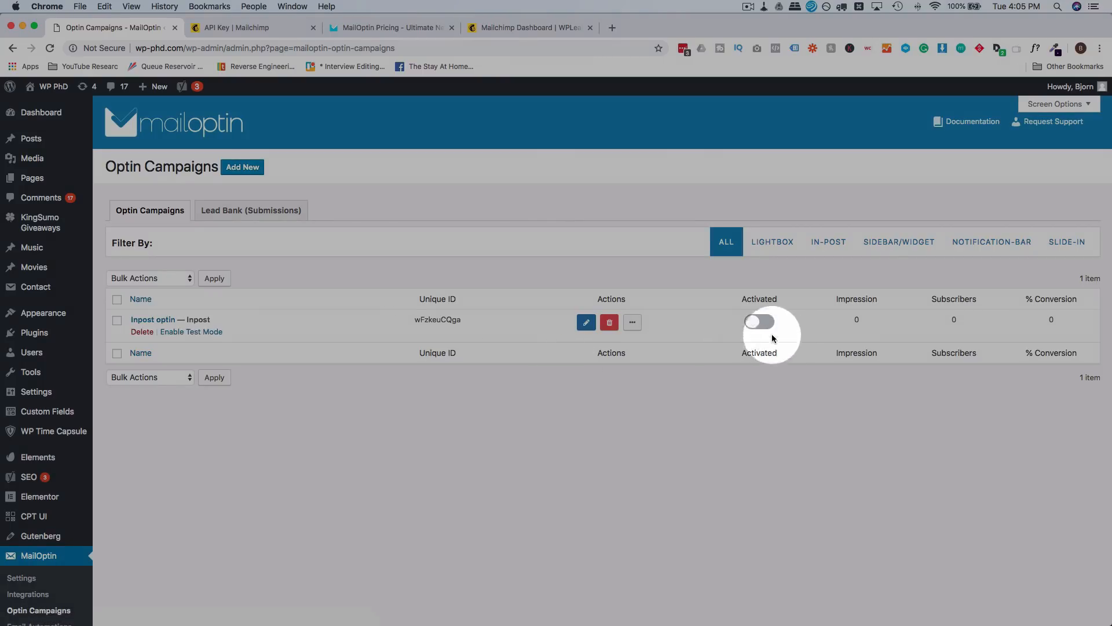
Step: Switch Inpost optin's Activated toggle on and open WP PhD's Visit Site in a new tab
{"action": "left_click", "coordinate": [760, 325]}
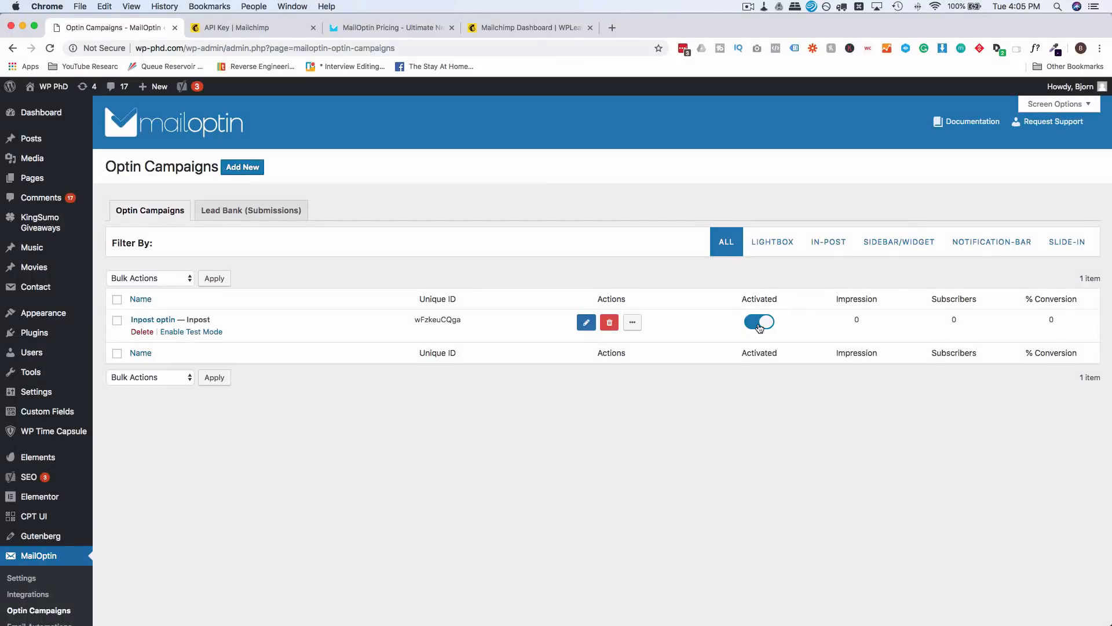
{"action": "mouse_move", "coordinate": [46, 87]}
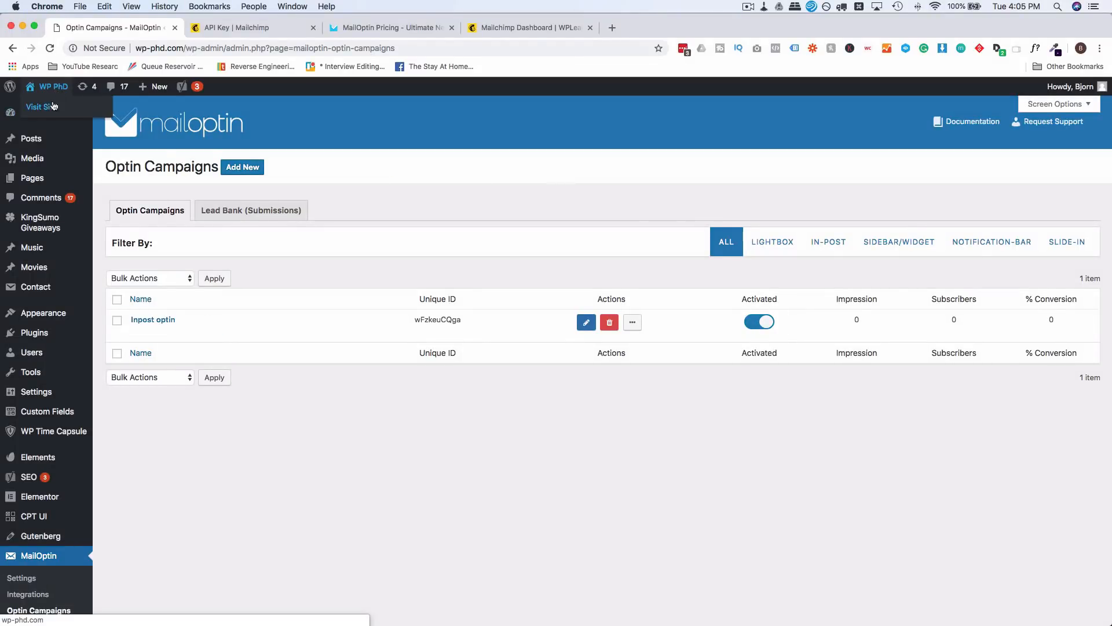
{"action": "left_click", "coordinate": [52, 110], "text": "super"}
{"action": "left_click", "coordinate": [337, 27]}
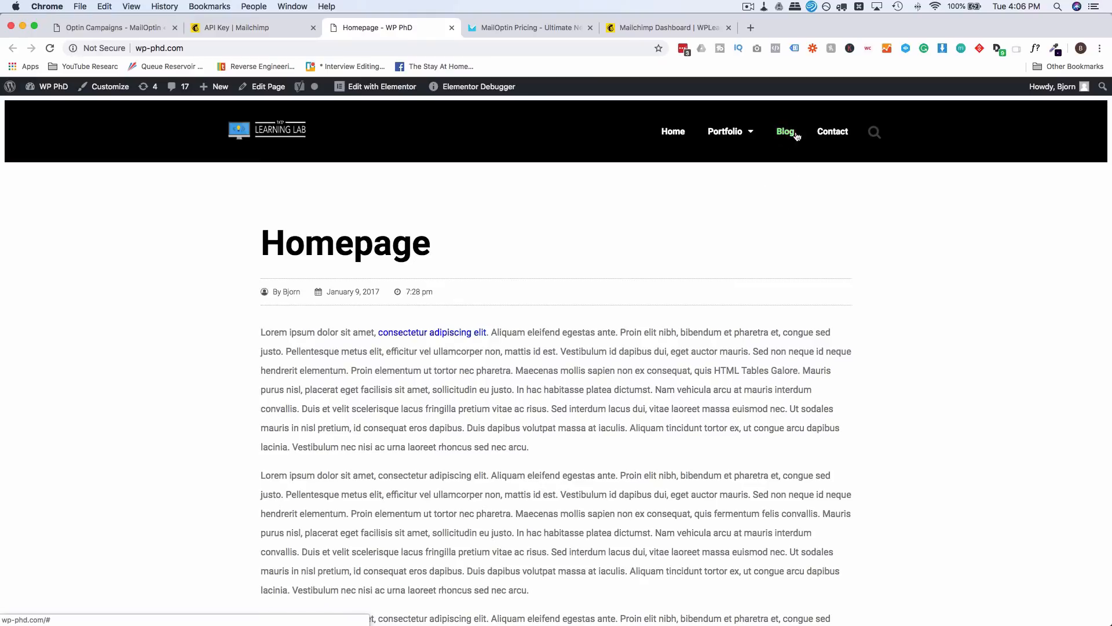
Step: Open the HTML Table post and check the live Inpost optin form with its red Subscribe Now button
{"action": "scroll", "coordinate": [754, 342], "scroll_direction": "down", "scroll_amount": 20}
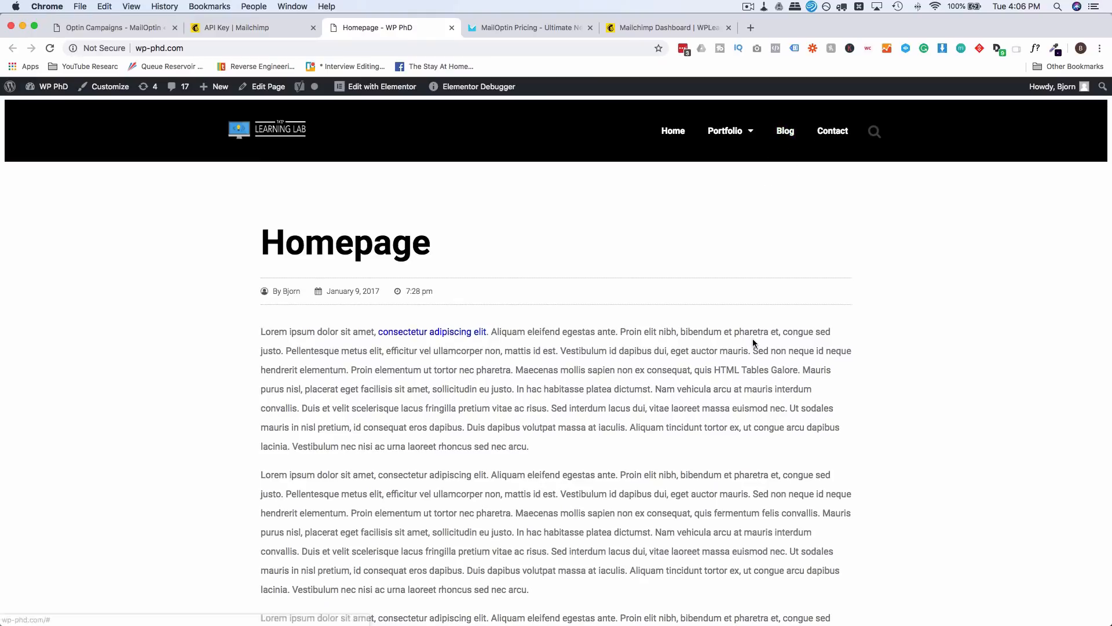
{"action": "scroll", "coordinate": [752, 343], "scroll_direction": "down", "scroll_amount": 5}
{"action": "left_click", "coordinate": [827, 363]}
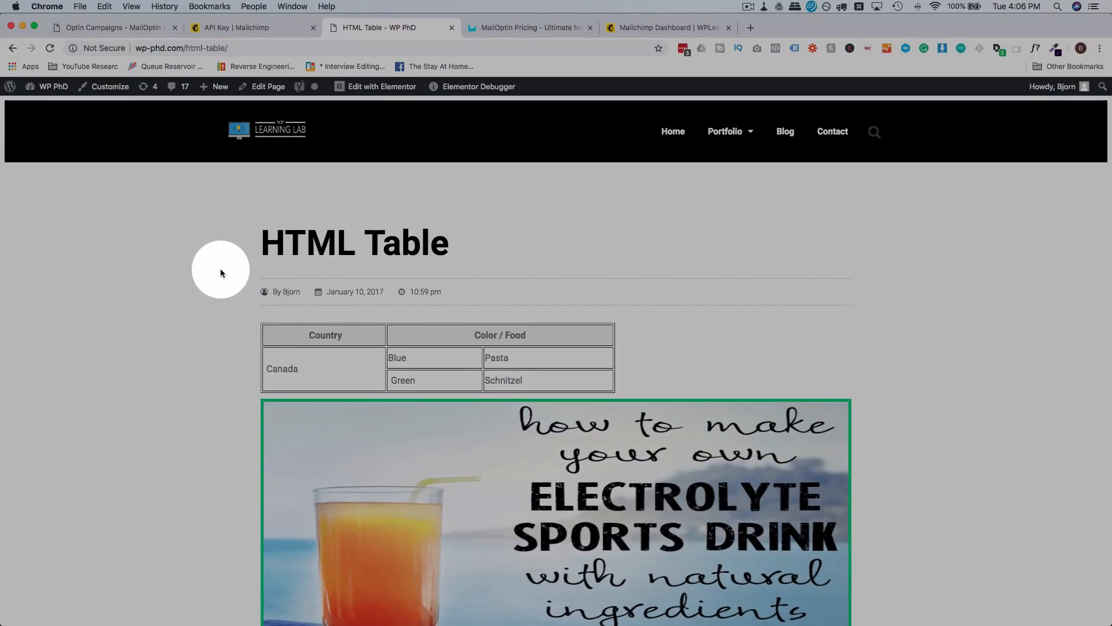
{"action": "scroll", "coordinate": [220, 269], "scroll_direction": "down", "scroll_amount": 3}
{"action": "left_click_drag", "start_coordinate": [253, 234], "coordinate": [638, 283]}
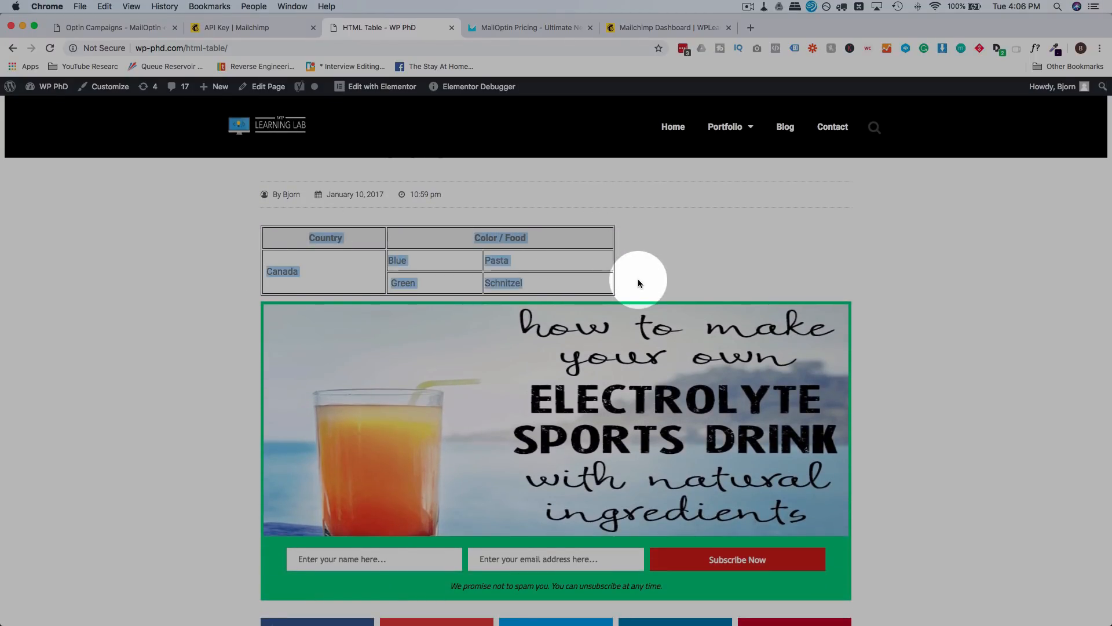
{"action": "scroll", "coordinate": [561, 262], "scroll_direction": "down", "scroll_amount": 4}
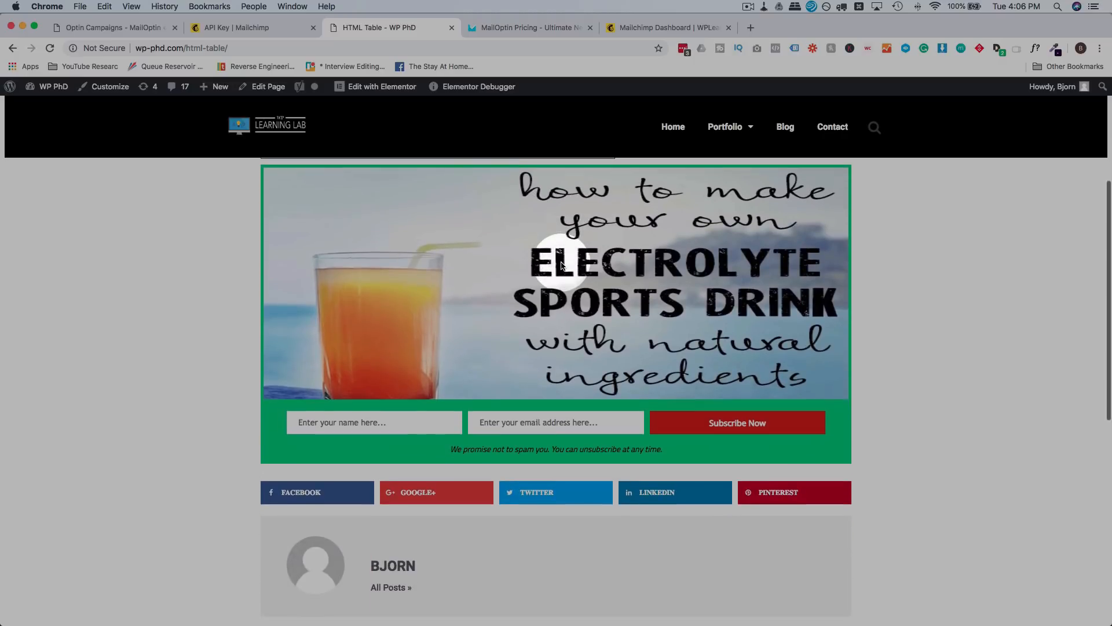
{"action": "scroll", "coordinate": [177, 434], "scroll_direction": "up", "scroll_amount": 5}
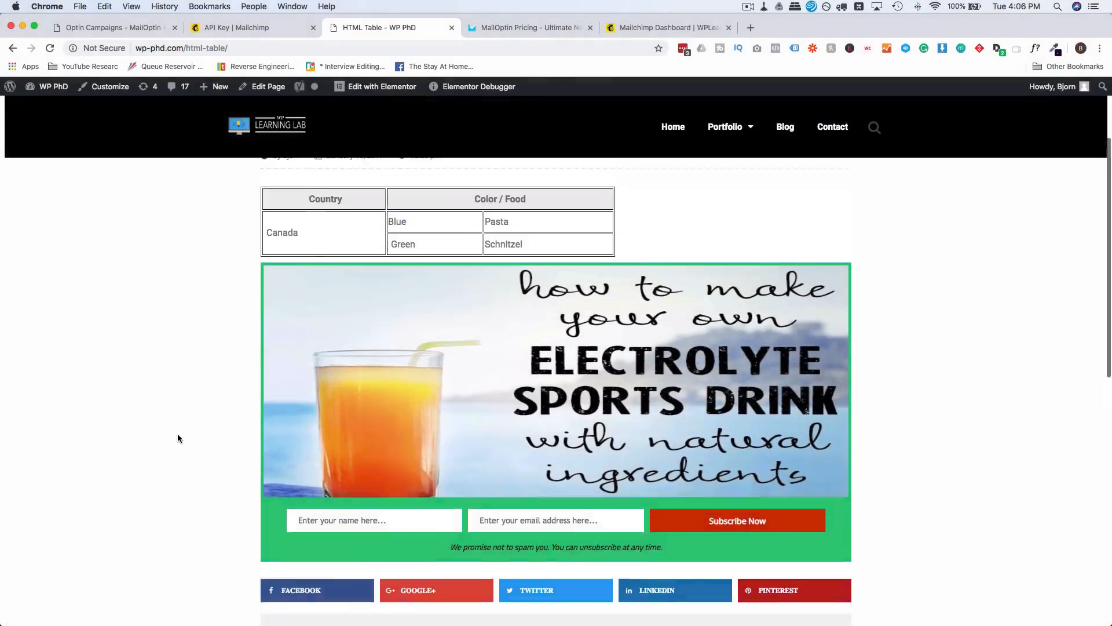
{"action": "scroll", "coordinate": [177, 433], "scroll_direction": "down", "scroll_amount": 6}
{"action": "scroll", "coordinate": [178, 436], "scroll_direction": "down", "scroll_amount": 3}
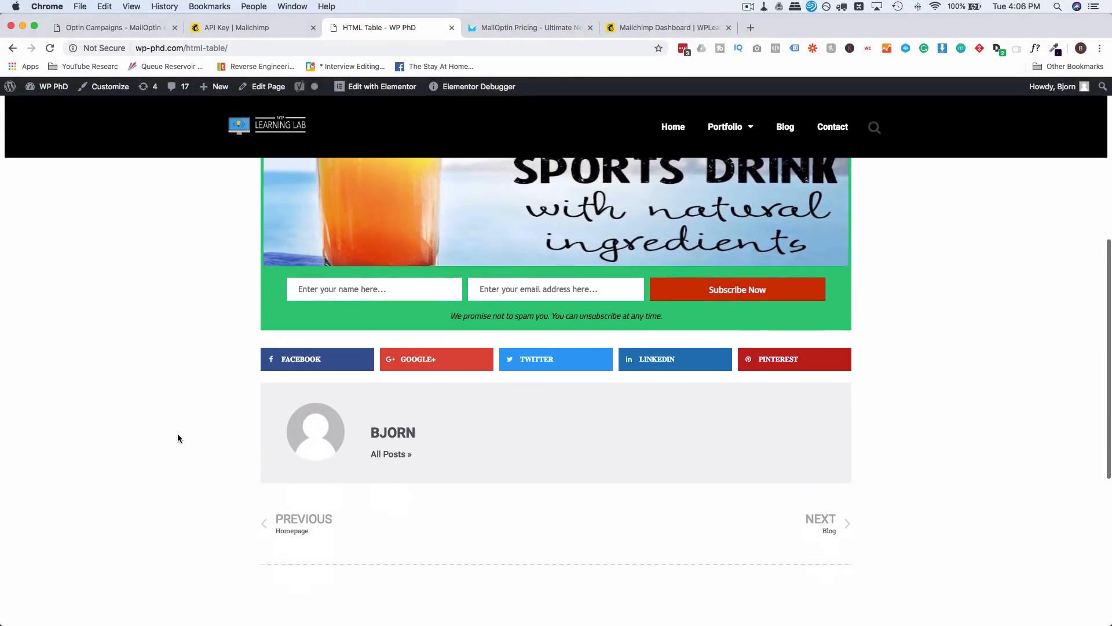
{"action": "scroll", "coordinate": [178, 435], "scroll_direction": "up", "scroll_amount": 6}
{"action": "scroll", "coordinate": [178, 438], "scroll_direction": "up", "scroll_amount": 2}
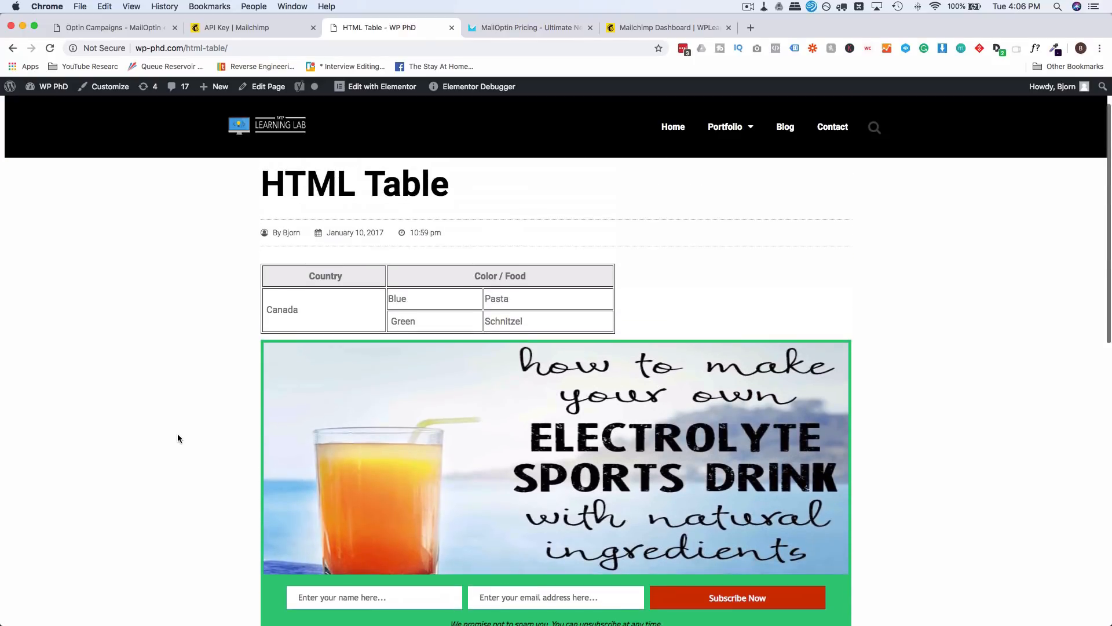
{"action": "left_click", "coordinate": [113, 33]}
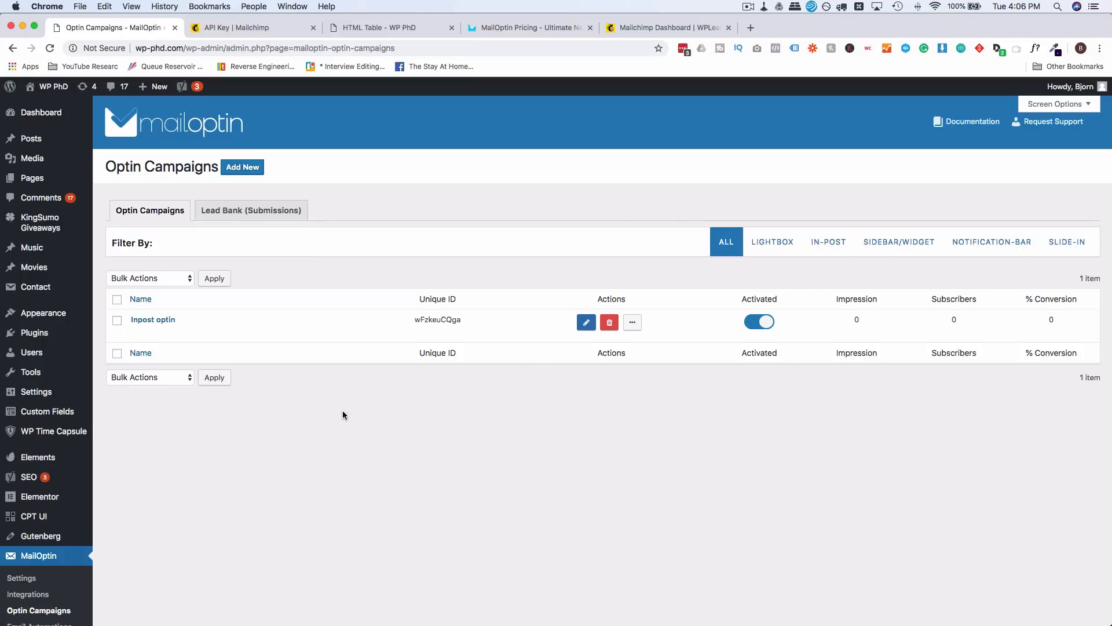
{"action": "left_click", "coordinate": [510, 27]}
{"action": "scroll", "coordinate": [551, 131], "scroll_direction": "up", "scroll_amount": 1}
{"action": "scroll", "coordinate": [552, 130], "scroll_direction": "up", "scroll_amount": 10}
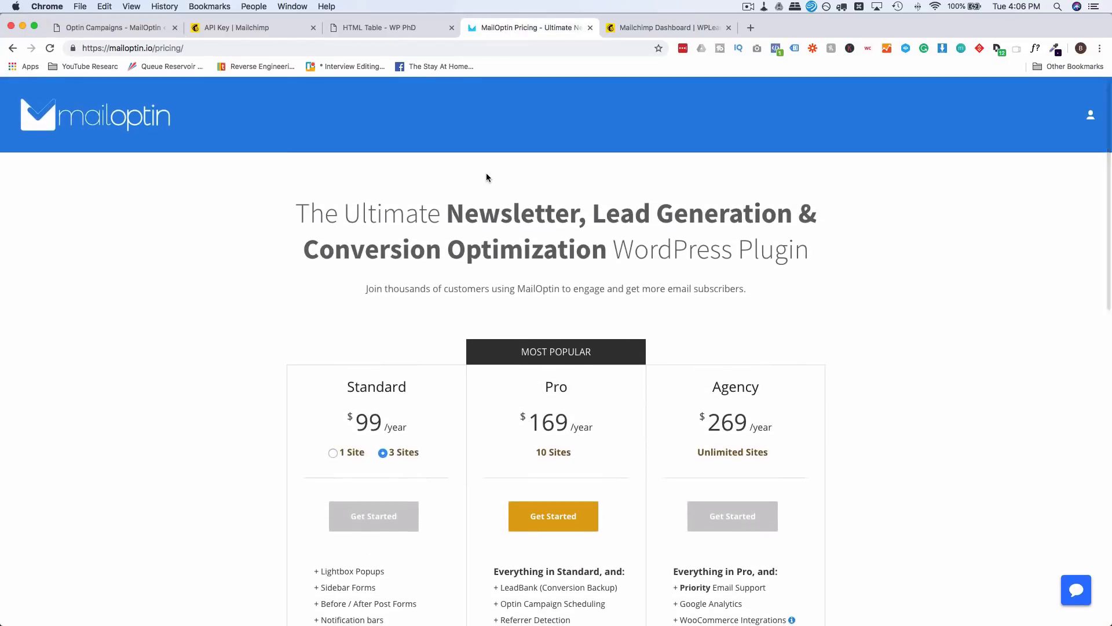
{"action": "left_click", "coordinate": [12, 49]}
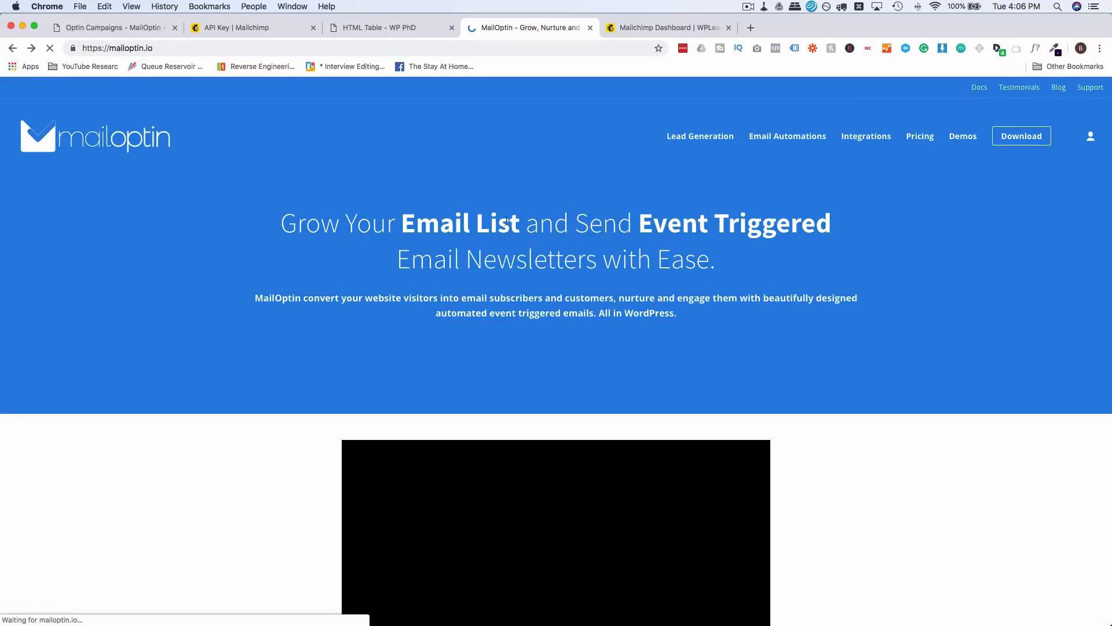
{"action": "scroll", "coordinate": [162, 413], "scroll_direction": "down", "scroll_amount": 12}
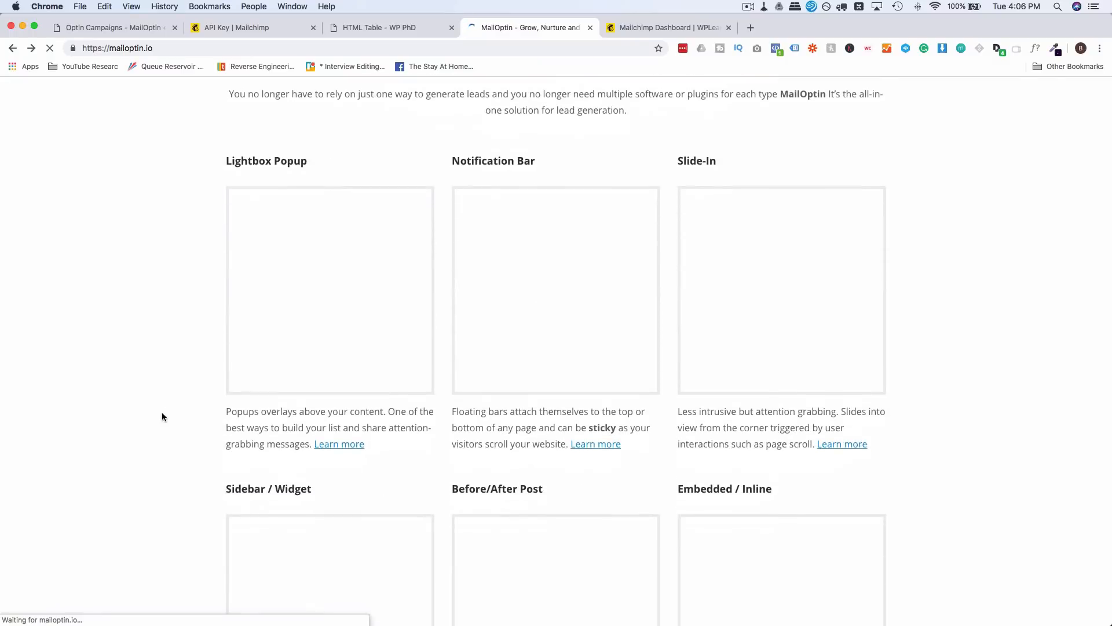
{"action": "scroll", "coordinate": [163, 413], "scroll_direction": "down", "scroll_amount": 1}
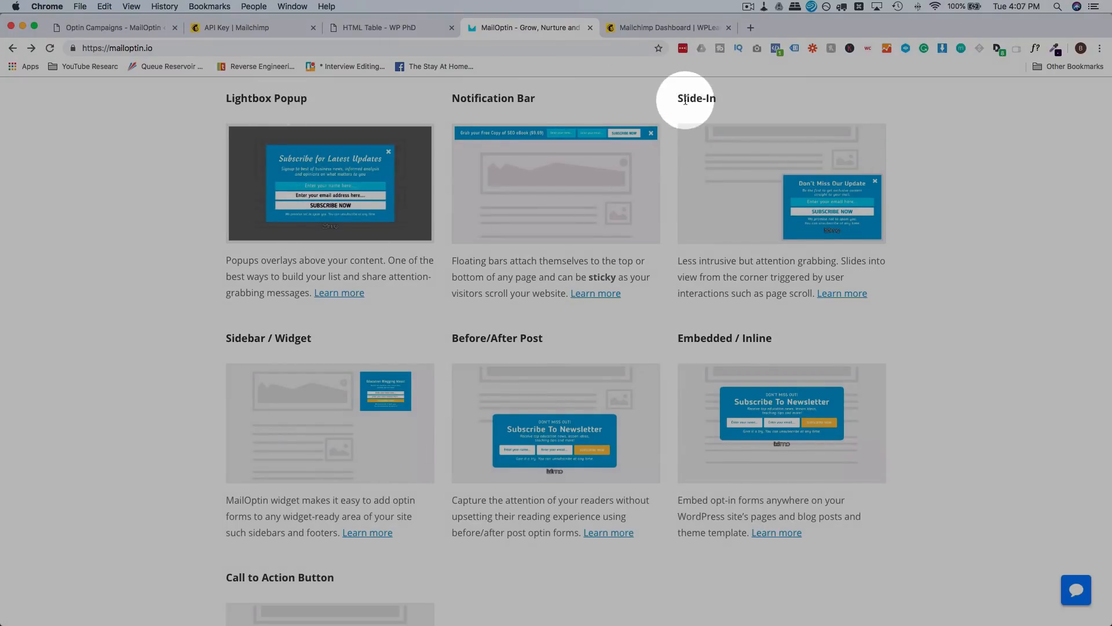
{"action": "scroll", "coordinate": [666, 133], "scroll_direction": "down", "scroll_amount": 1}
{"action": "scroll", "coordinate": [665, 133], "scroll_direction": "down", "scroll_amount": 5}
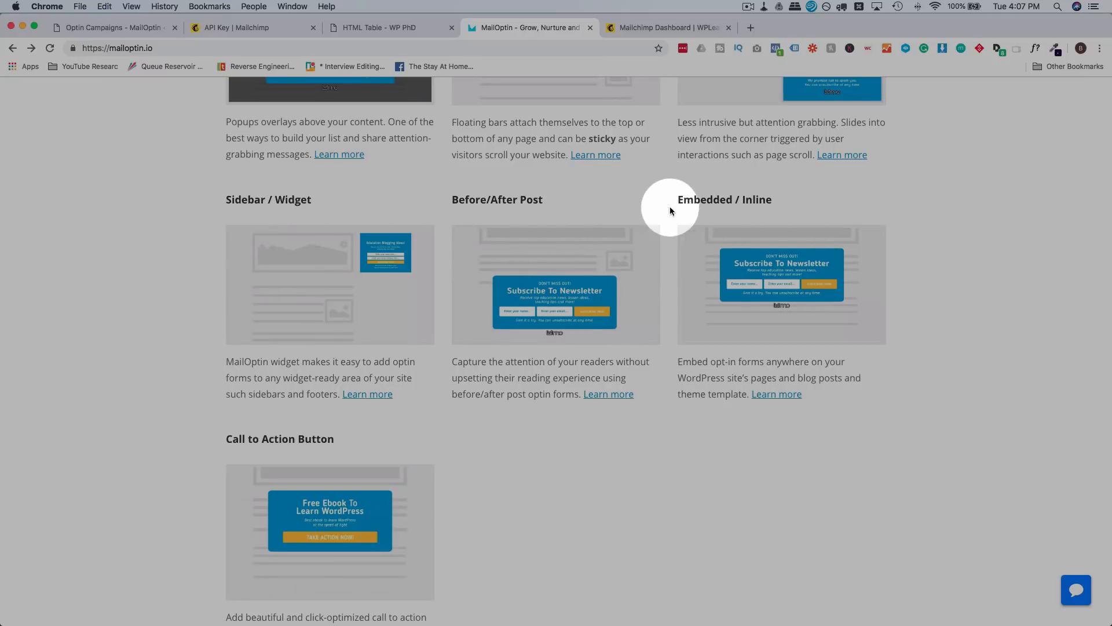
{"action": "scroll", "coordinate": [665, 232], "scroll_direction": "down", "scroll_amount": 5}
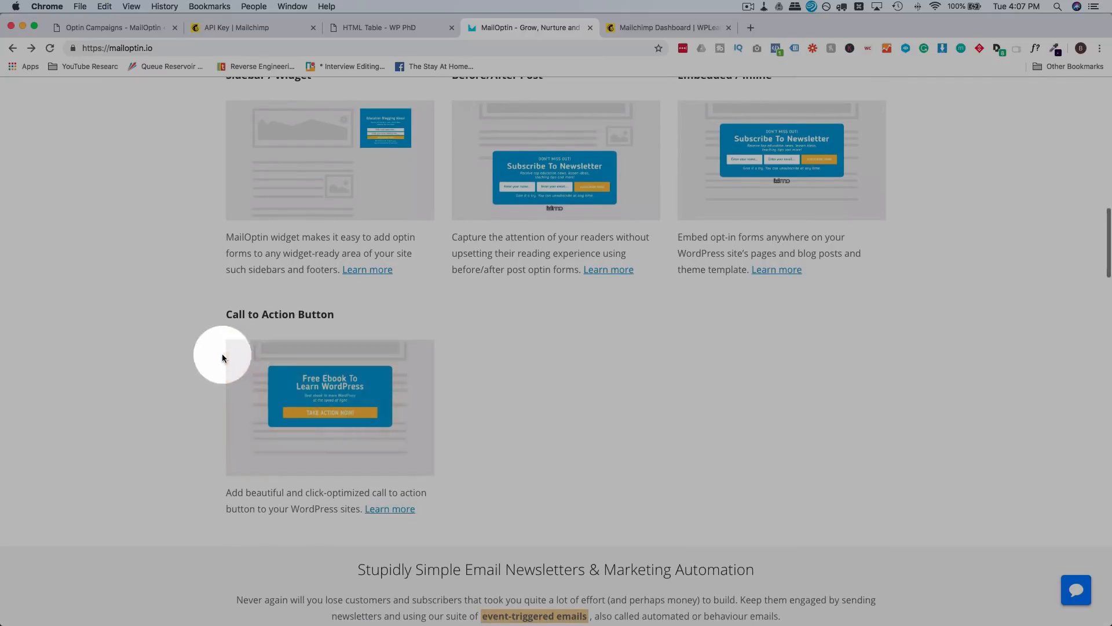
{"action": "left_click", "coordinate": [92, 27]}
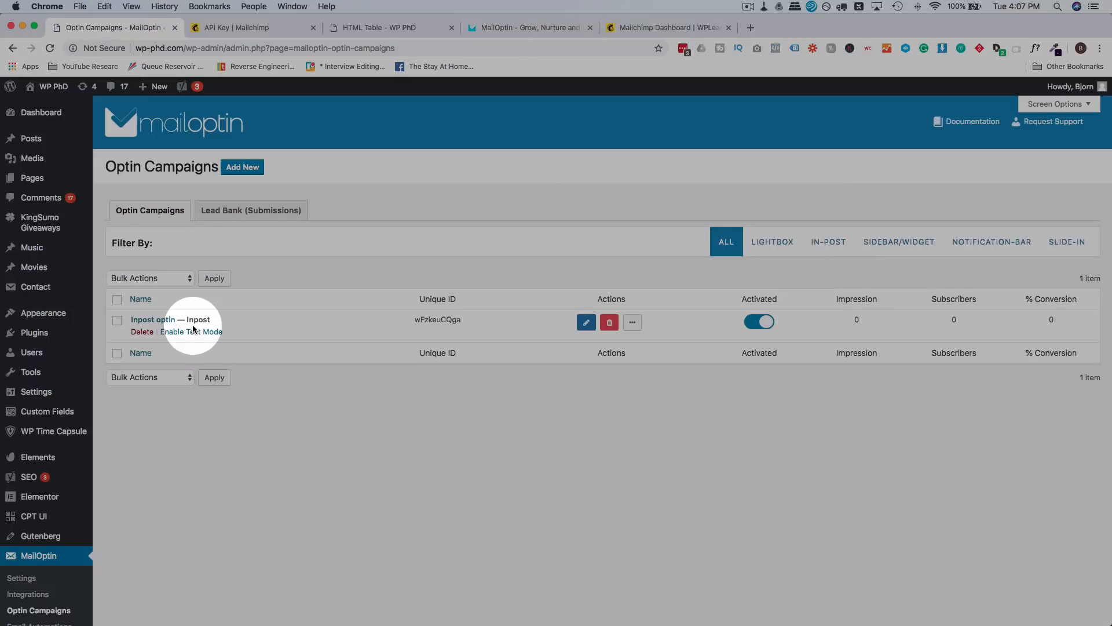
Step: Open MailOptin's Optin Statistics, which show one Inpost impression on Oct 2nd
{"action": "scroll", "coordinate": [55, 415], "scroll_direction": "down", "scroll_amount": 4}
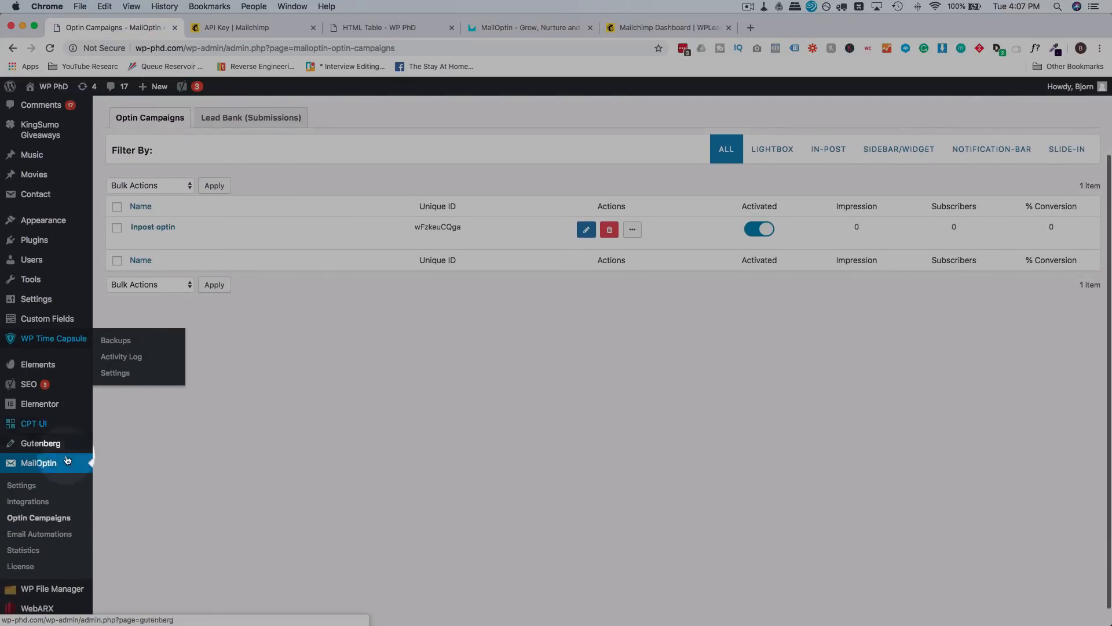
{"action": "left_click", "coordinate": [30, 554]}
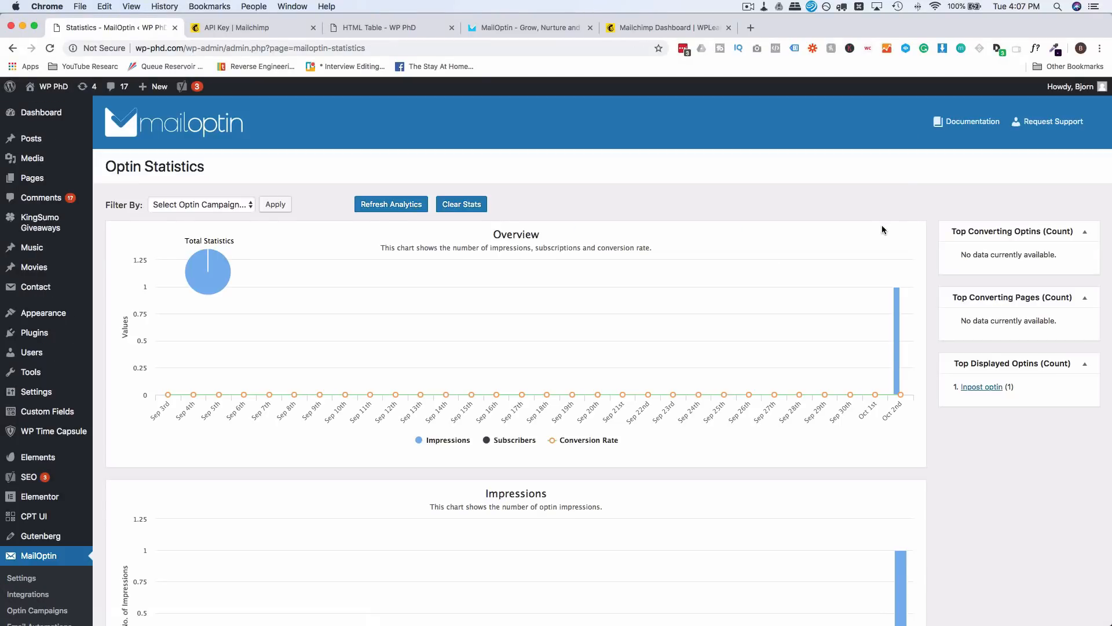
{"action": "mouse_move", "coordinate": [894, 303]}
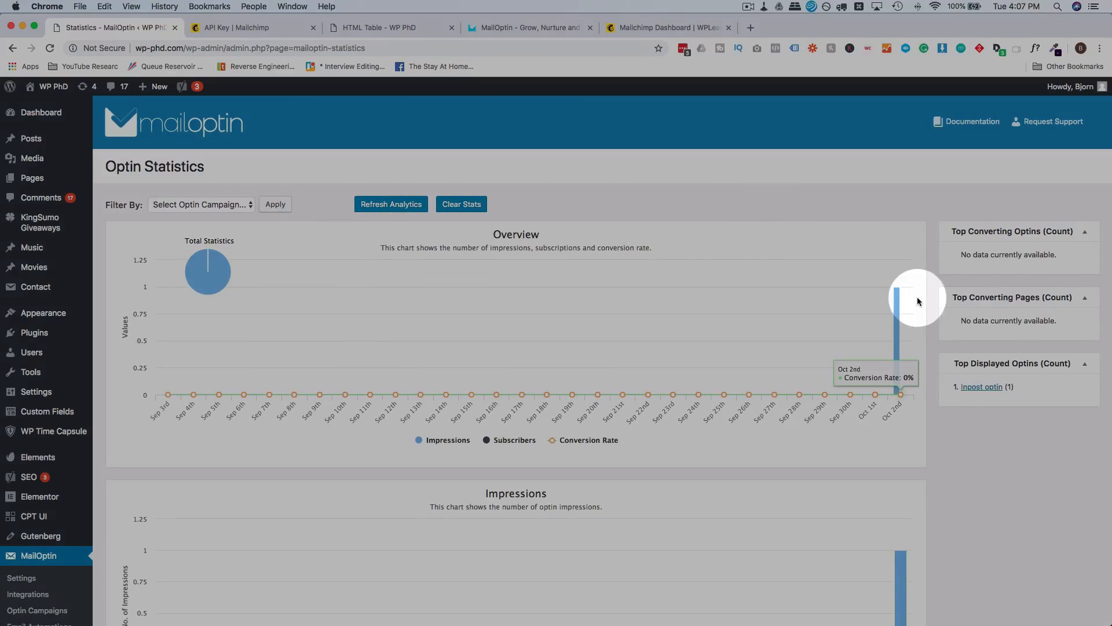
{"action": "scroll", "coordinate": [666, 374], "scroll_direction": "down", "scroll_amount": 1}
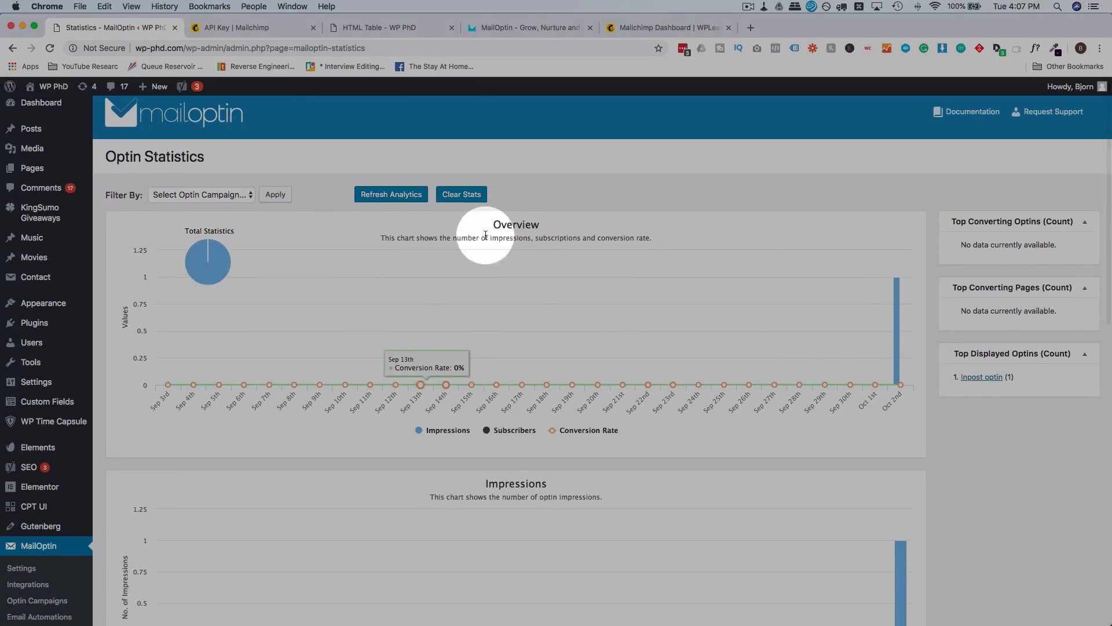
{"action": "scroll", "coordinate": [478, 245], "scroll_direction": "down", "scroll_amount": 5}
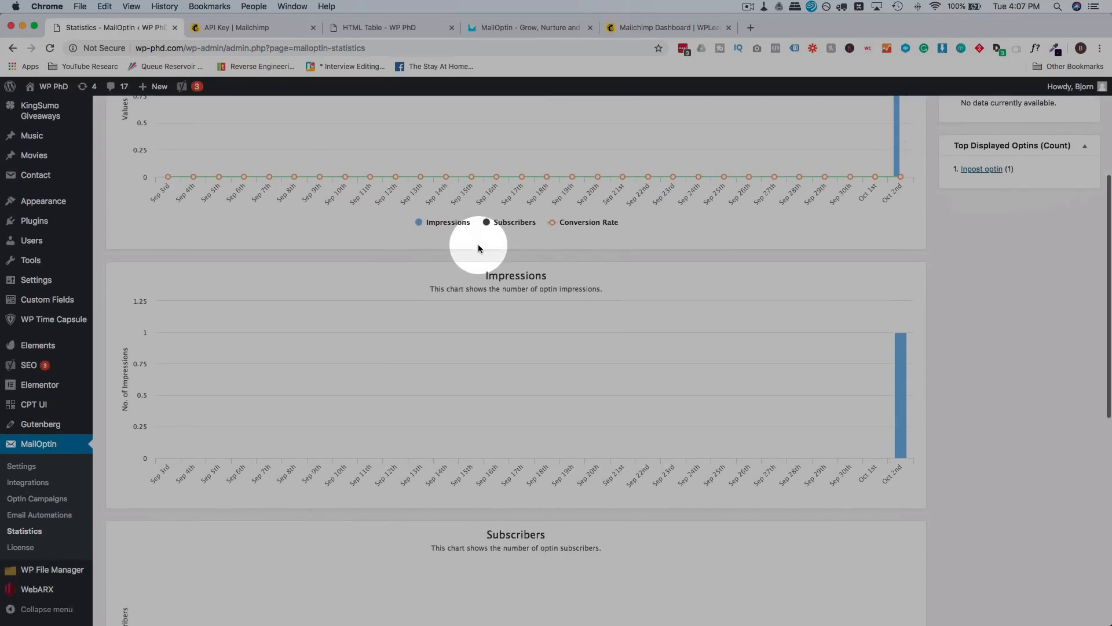
{"action": "scroll", "coordinate": [533, 278], "scroll_direction": "up", "scroll_amount": 5}
Step: Leave the campaign filter unchanged and review the impression and zero-subscriber charts
{"action": "left_click", "coordinate": [234, 205]}
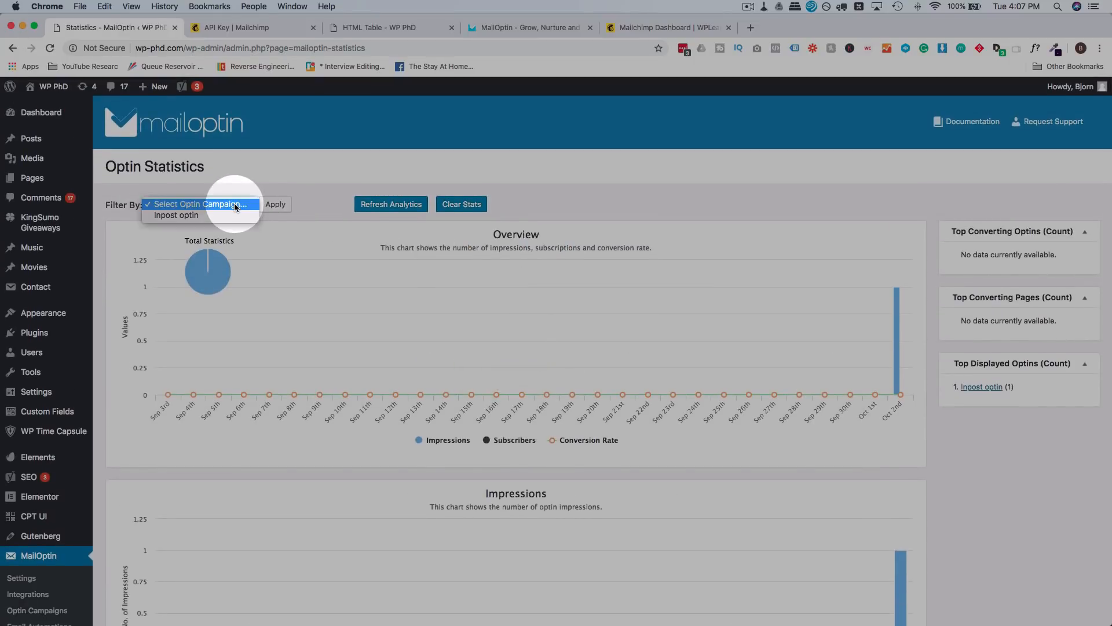
{"action": "left_click", "coordinate": [167, 205]}
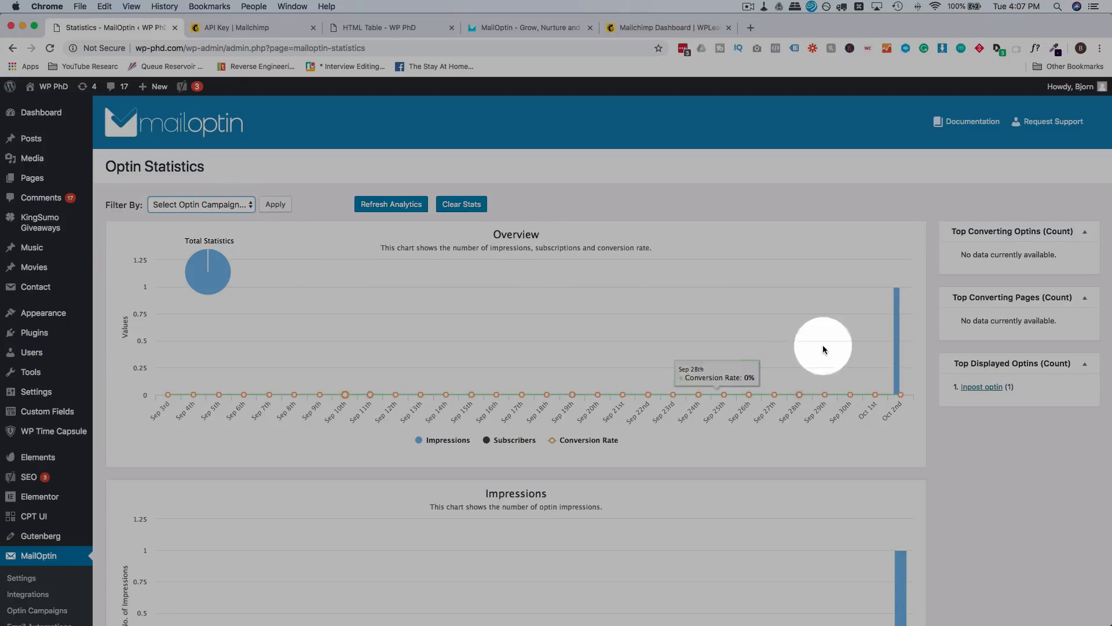
{"action": "left_click", "coordinate": [231, 206]}
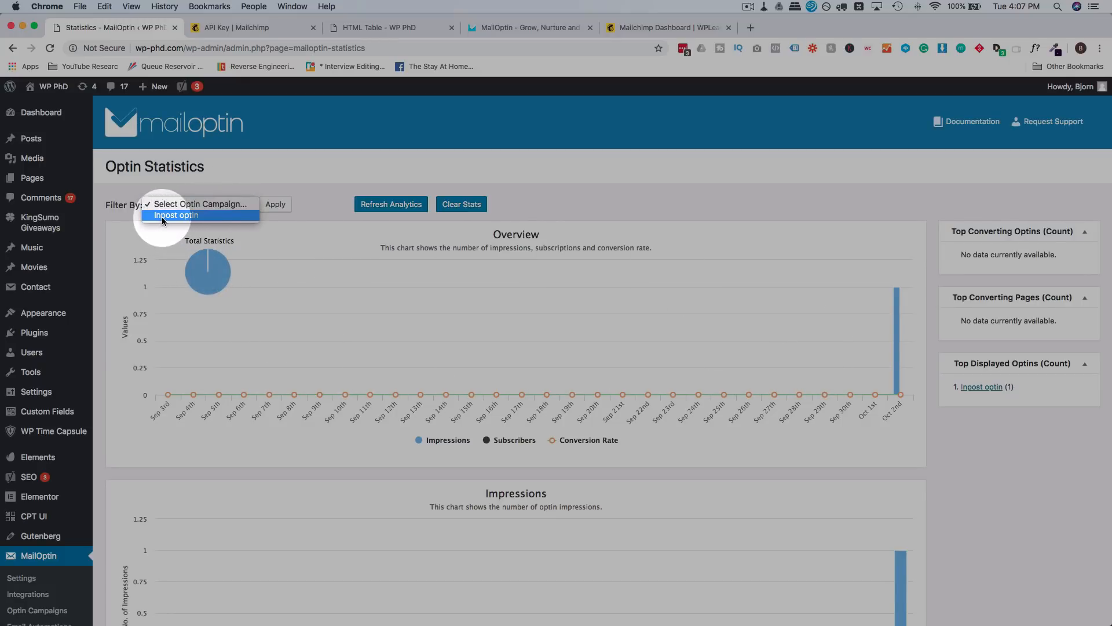
{"action": "left_click", "coordinate": [353, 220]}
{"action": "scroll", "coordinate": [353, 224], "scroll_direction": "down", "scroll_amount": 2}
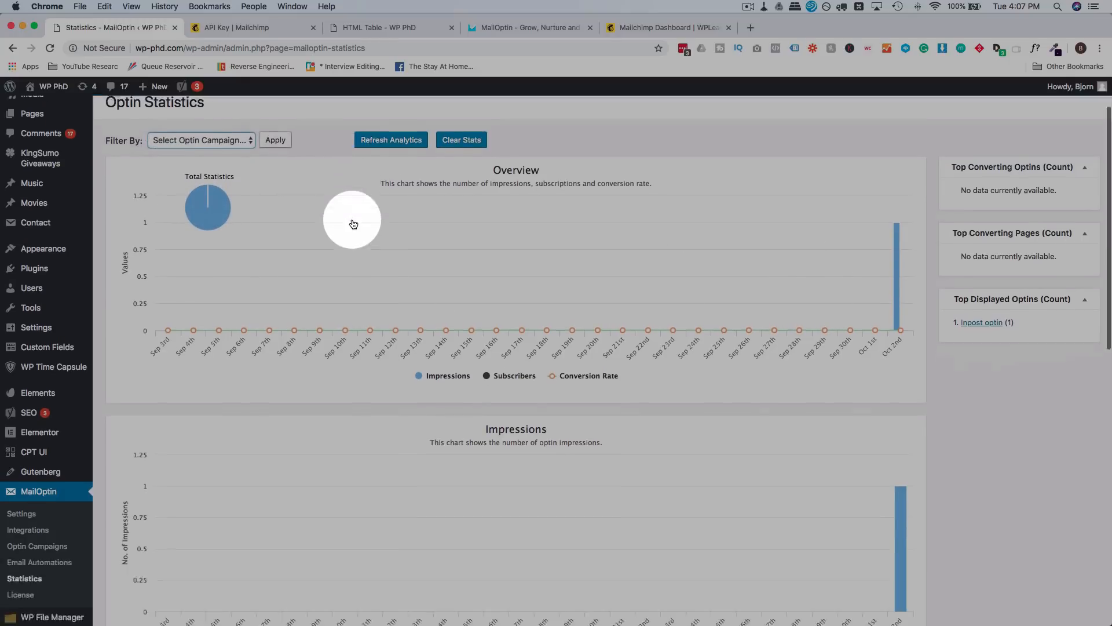
{"action": "scroll", "coordinate": [354, 224], "scroll_direction": "down", "scroll_amount": 5}
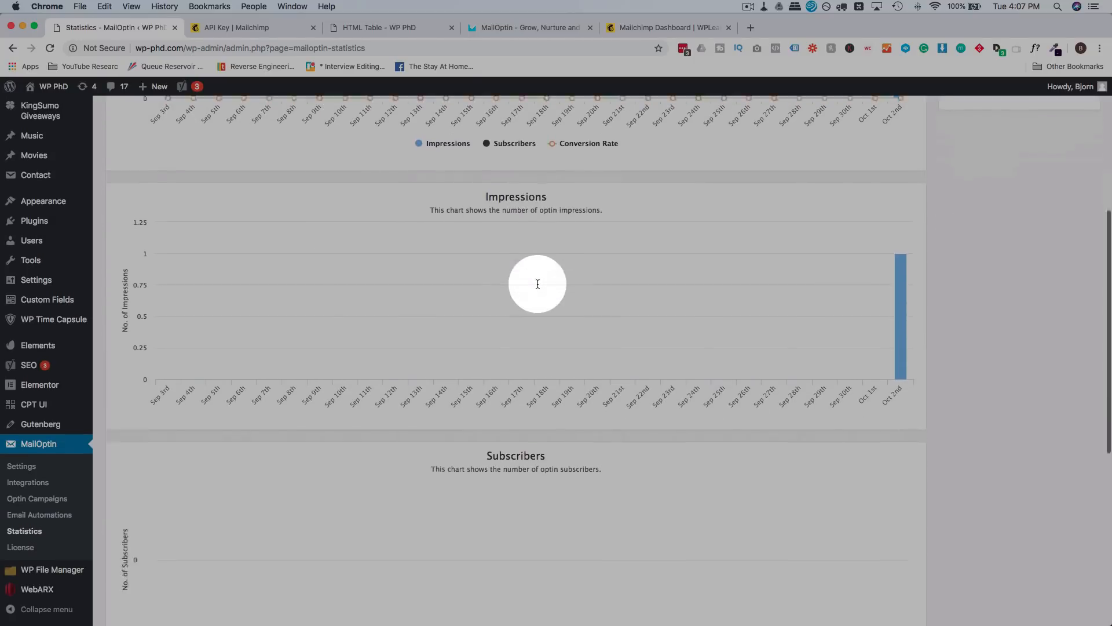
{"action": "scroll", "coordinate": [509, 283], "scroll_direction": "down", "scroll_amount": 4}
{"action": "scroll", "coordinate": [509, 273], "scroll_direction": "down", "scroll_amount": 4}
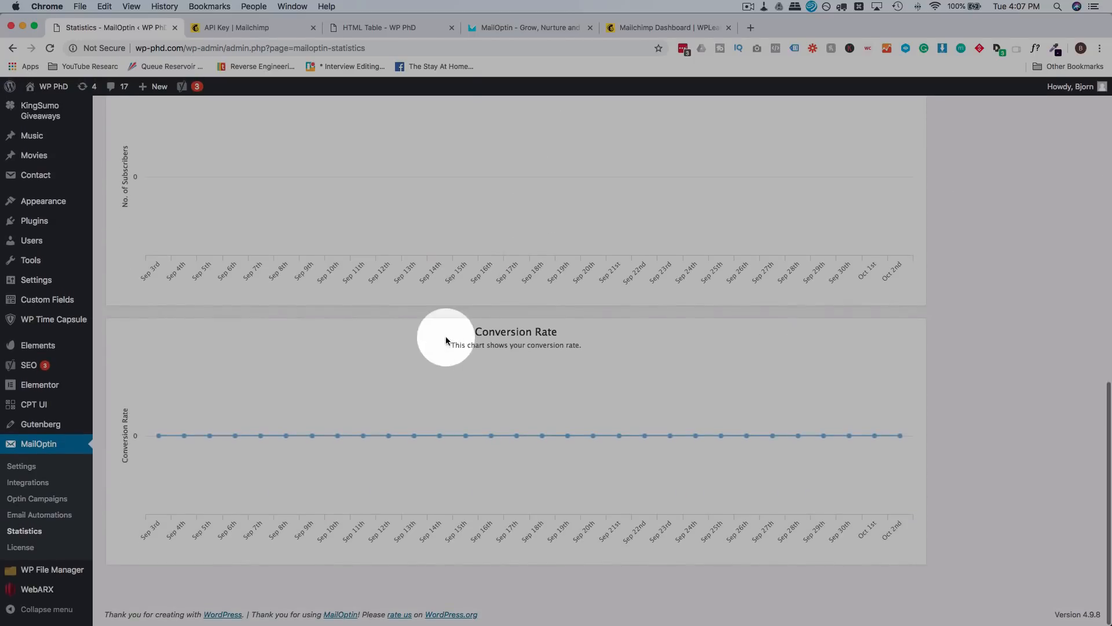
{"action": "scroll", "coordinate": [593, 343], "scroll_direction": "up", "scroll_amount": 9}
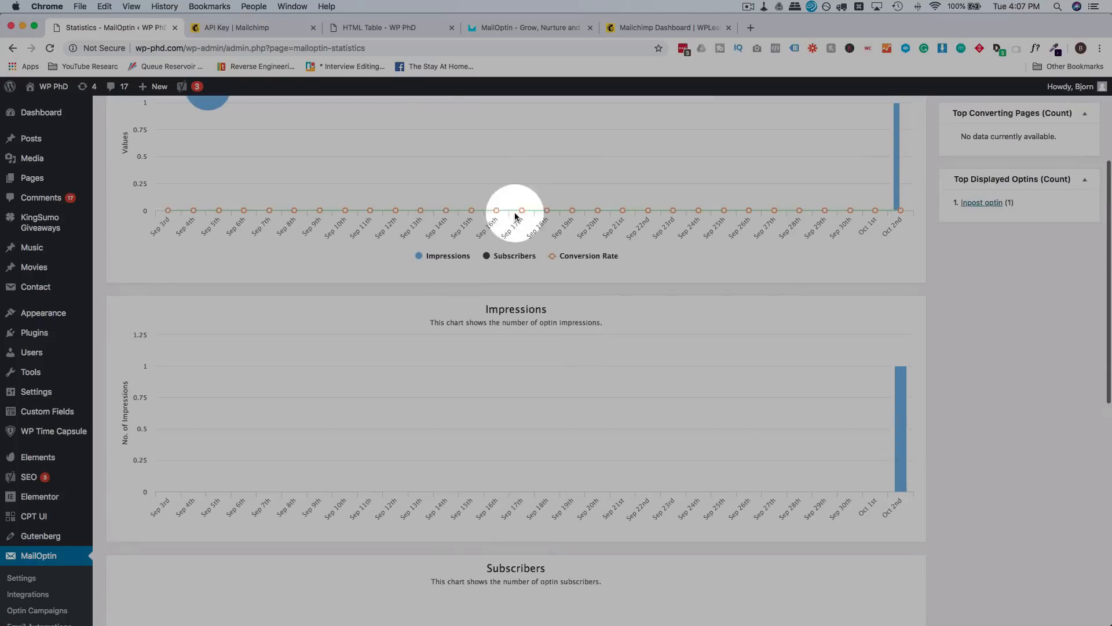
{"action": "left_click", "coordinate": [374, 31]}
Step: Submit a test name and e-mail through the Inpost optin and confirm 'Thanks for subscribing!'
{"action": "left_click", "coordinate": [167, 317]}
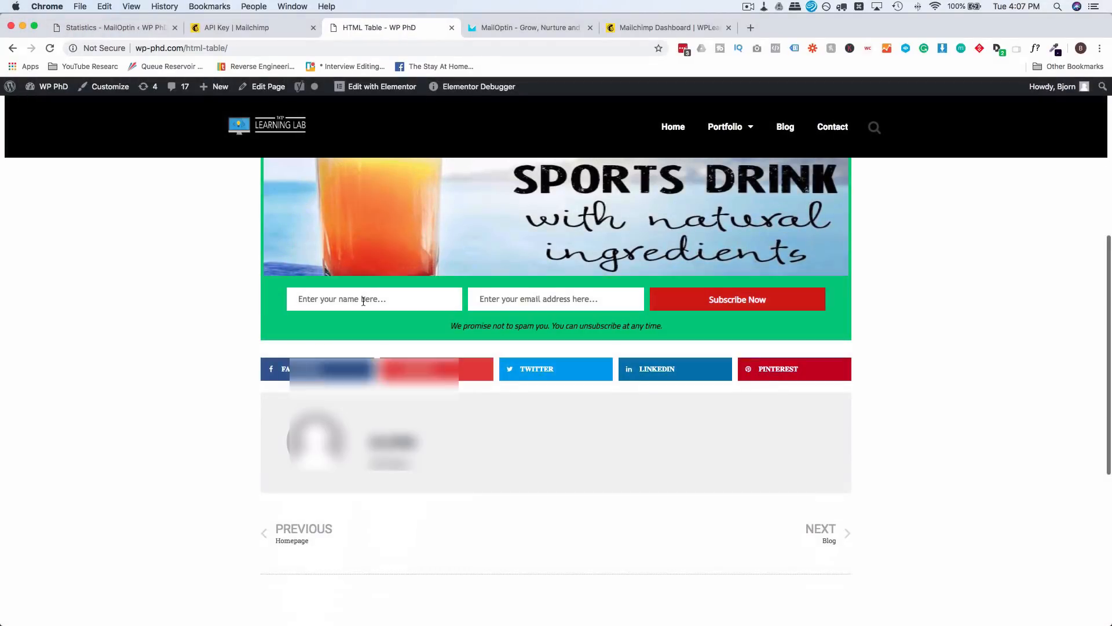
{"action": "left_click", "coordinate": [364, 299]}
{"action": "key", "text": "Tab"}
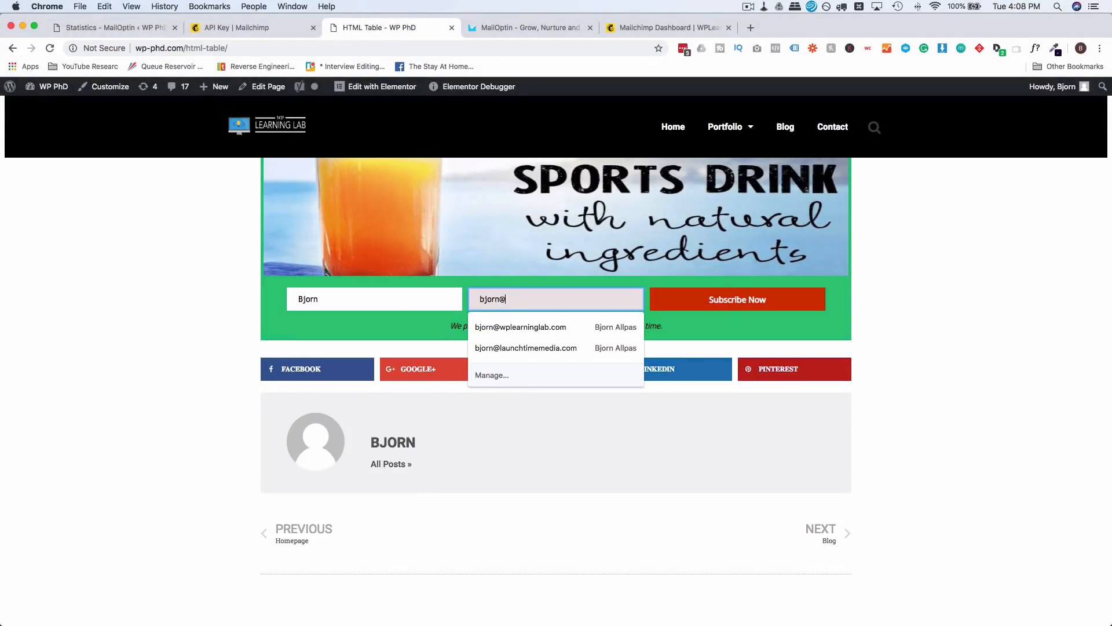
{"action": "left_click", "coordinate": [733, 298]}
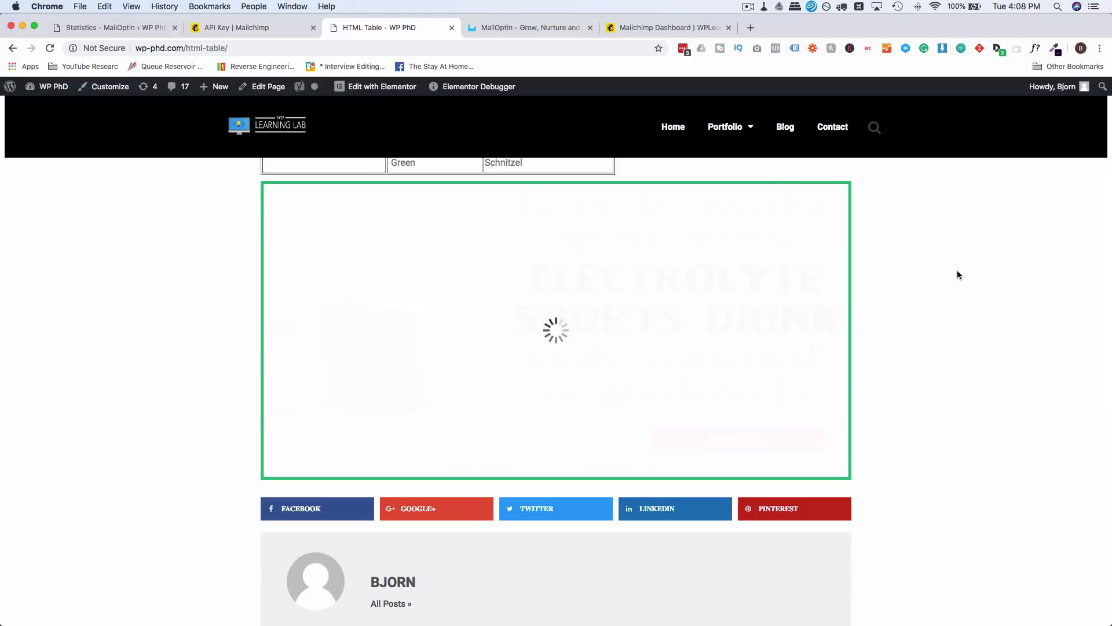
{"action": "left_click_drag", "start_coordinate": [371, 331], "coordinate": [752, 331]}
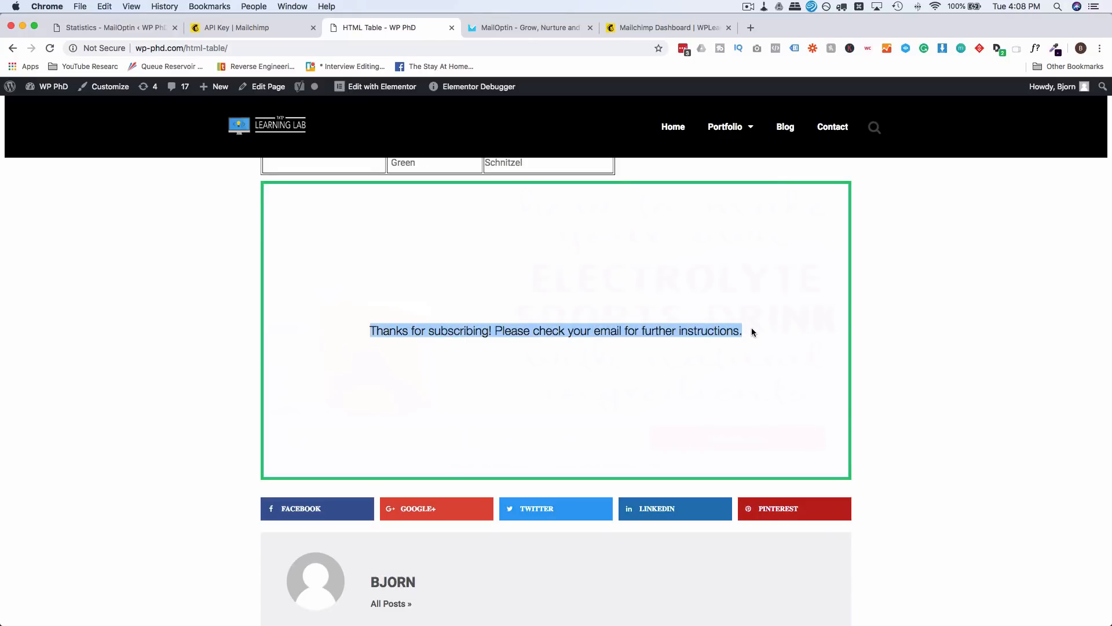
{"action": "left_click", "coordinate": [132, 26]}
Step: Refresh the MailOptin analytics to pull in the new subscriber
{"action": "scroll", "coordinate": [276, 255], "scroll_direction": "up", "scroll_amount": 4}
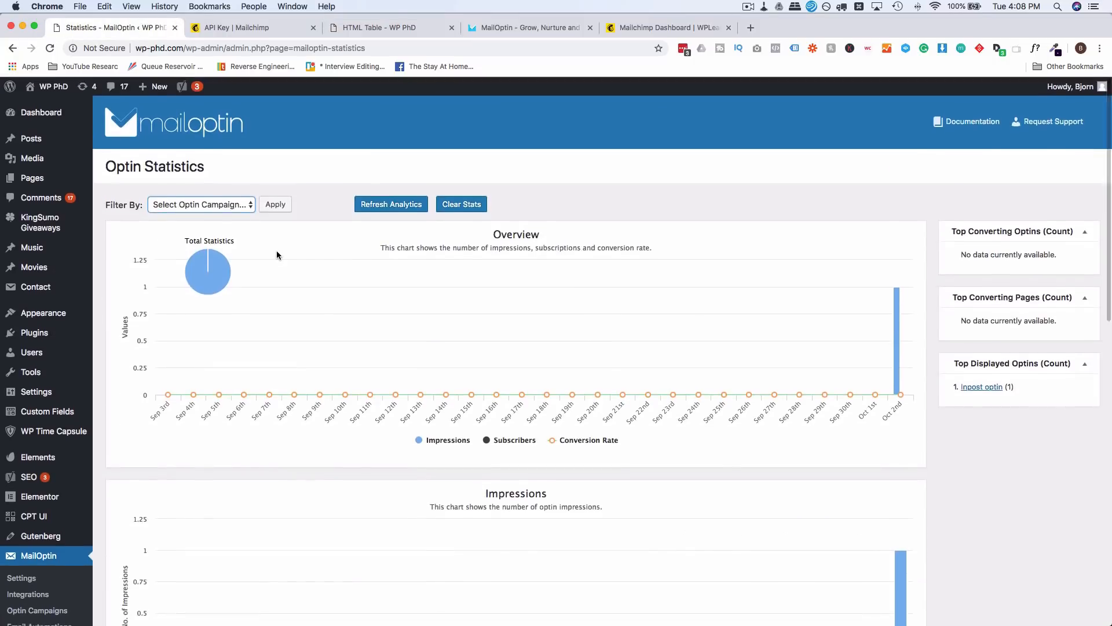
{"action": "scroll", "coordinate": [276, 255], "scroll_direction": "down", "scroll_amount": 15}
{"action": "scroll", "coordinate": [707, 366], "scroll_direction": "up", "scroll_amount": 12}
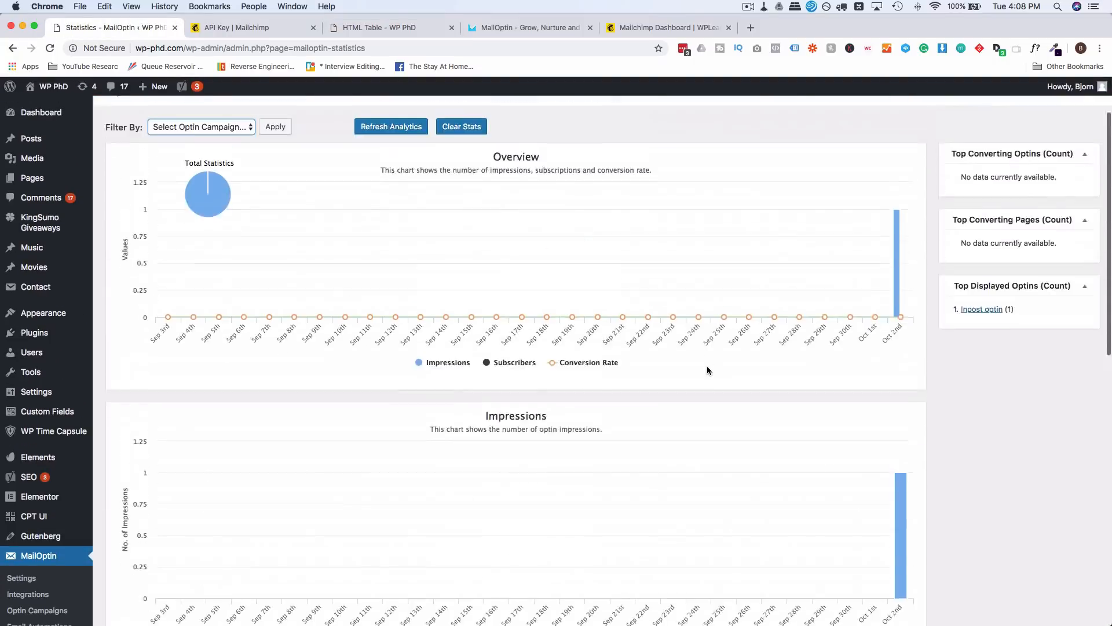
{"action": "left_click", "coordinate": [381, 206]}
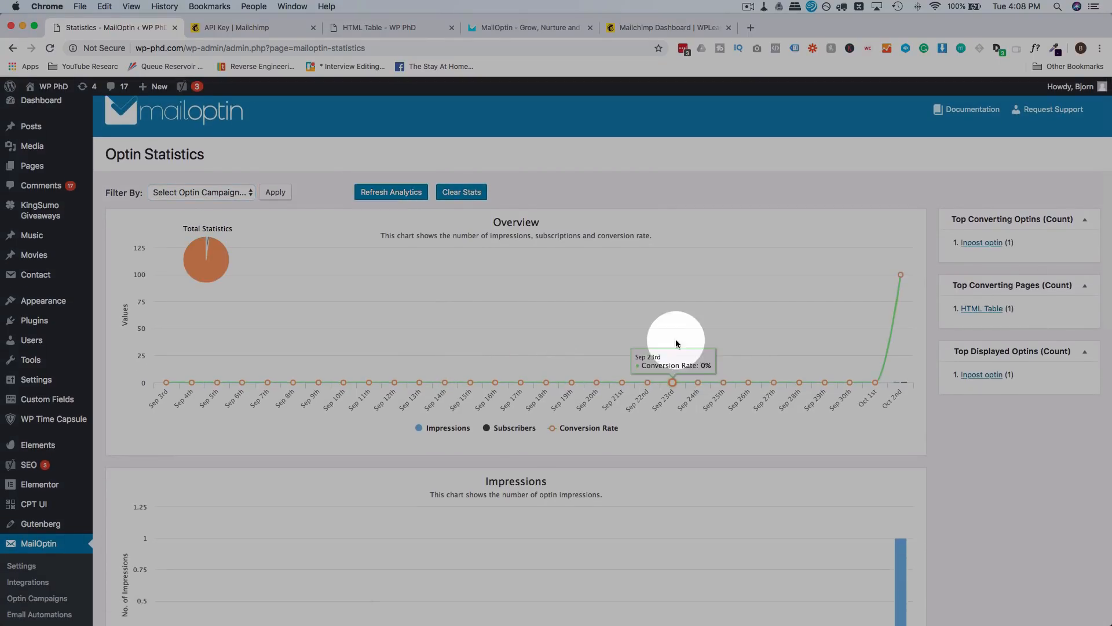
{"action": "mouse_move", "coordinate": [902, 273]}
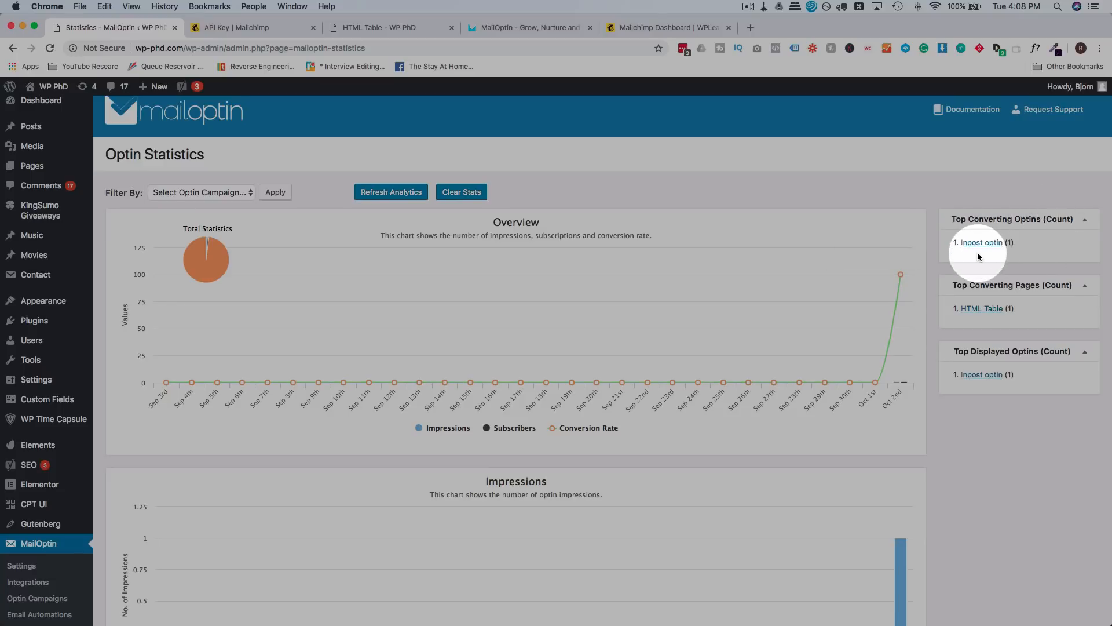
Step: Review the charts: 100% conversion on Oct 2nd, with Inpost optin and HTML Table top converting
{"action": "scroll", "coordinate": [948, 256], "scroll_direction": "down", "scroll_amount": 2}
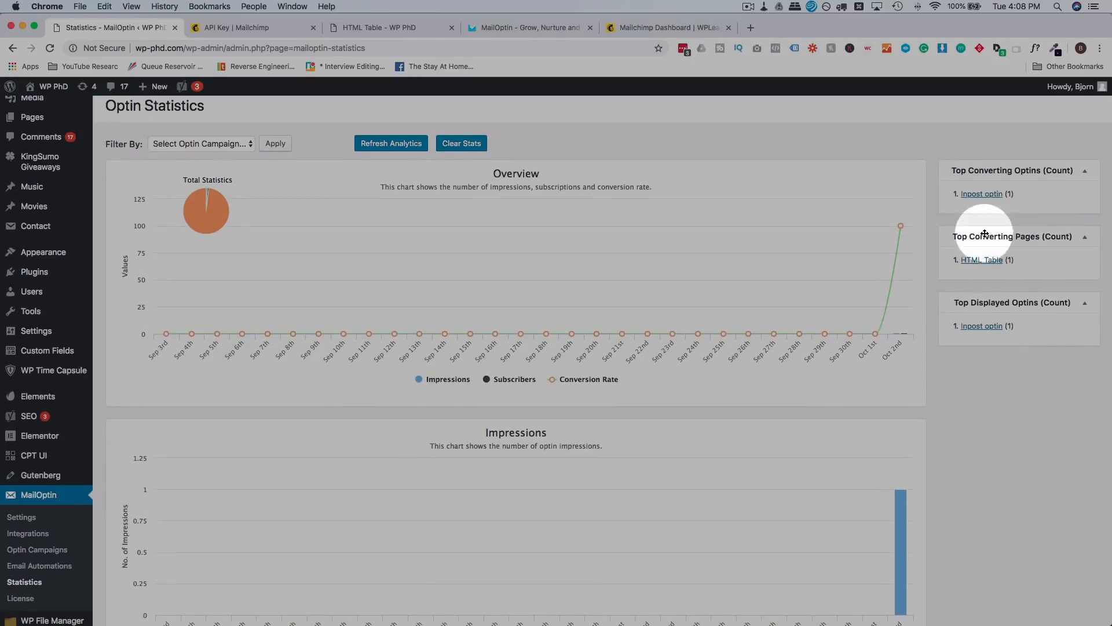
{"action": "scroll", "coordinate": [872, 323], "scroll_direction": "down", "scroll_amount": 2}
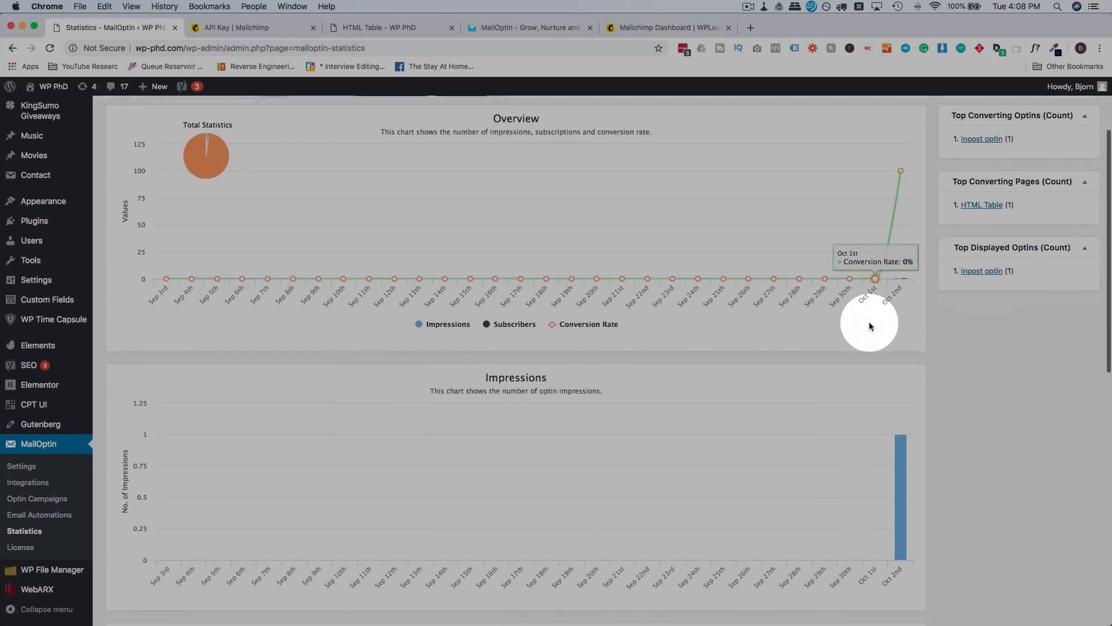
{"action": "scroll", "coordinate": [884, 264], "scroll_direction": "down", "scroll_amount": 6}
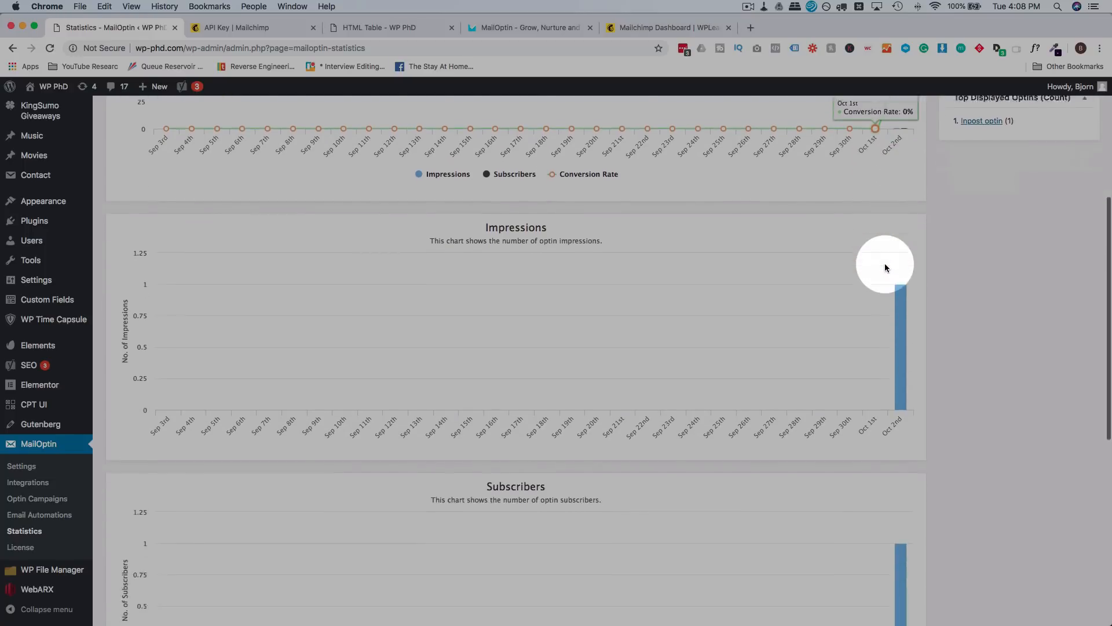
{"action": "scroll", "coordinate": [899, 250], "scroll_direction": "down", "scroll_amount": 5}
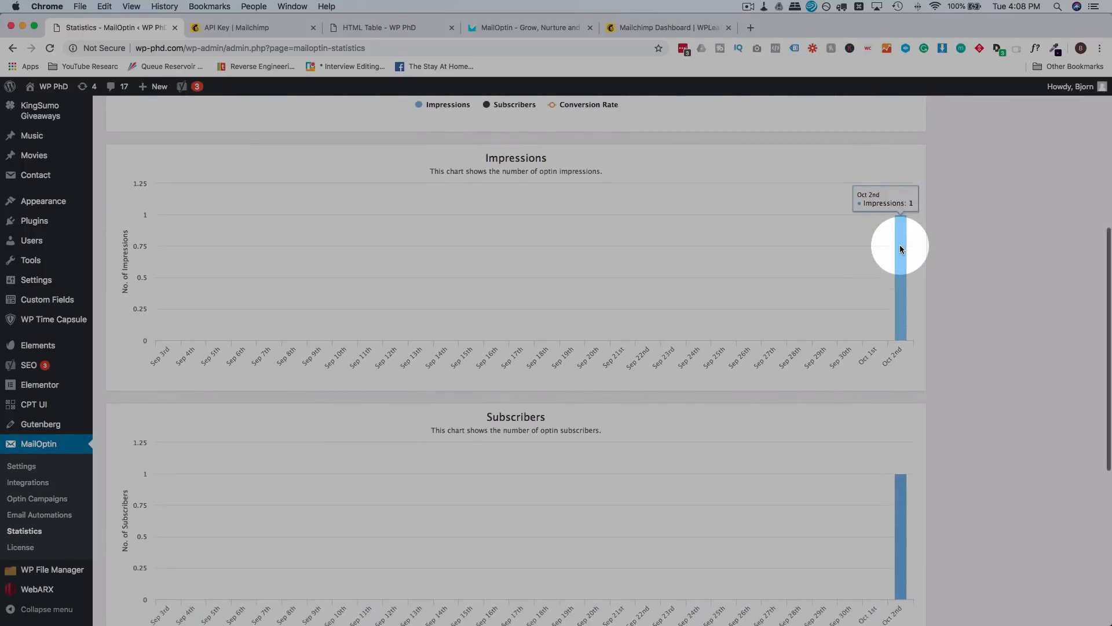
{"action": "scroll", "coordinate": [904, 341], "scroll_direction": "down", "scroll_amount": 6}
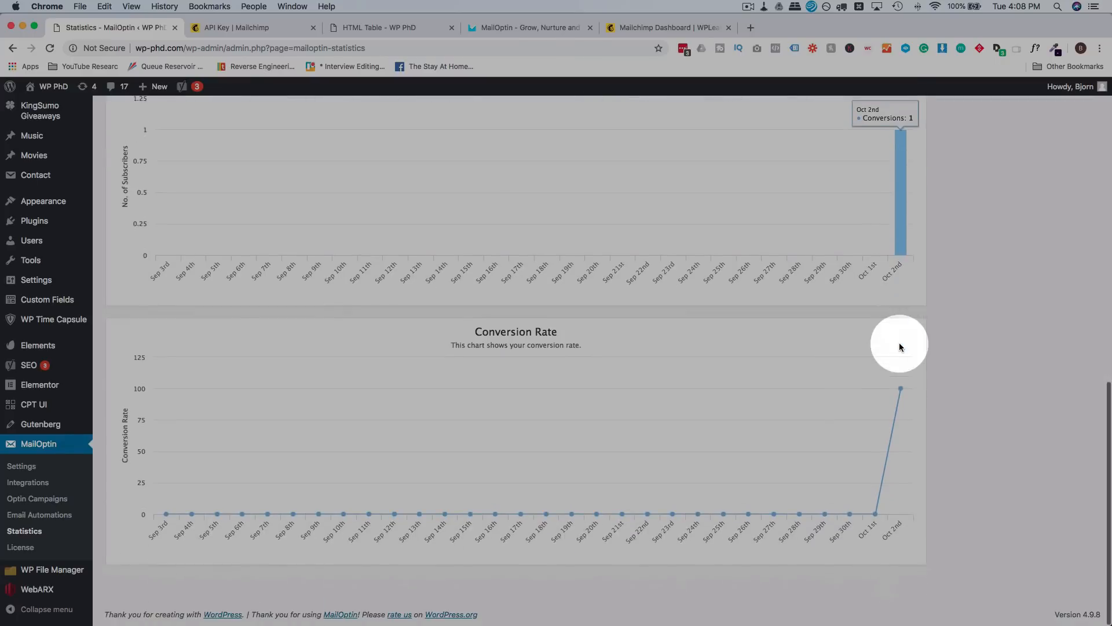
{"action": "mouse_move", "coordinate": [900, 388]}
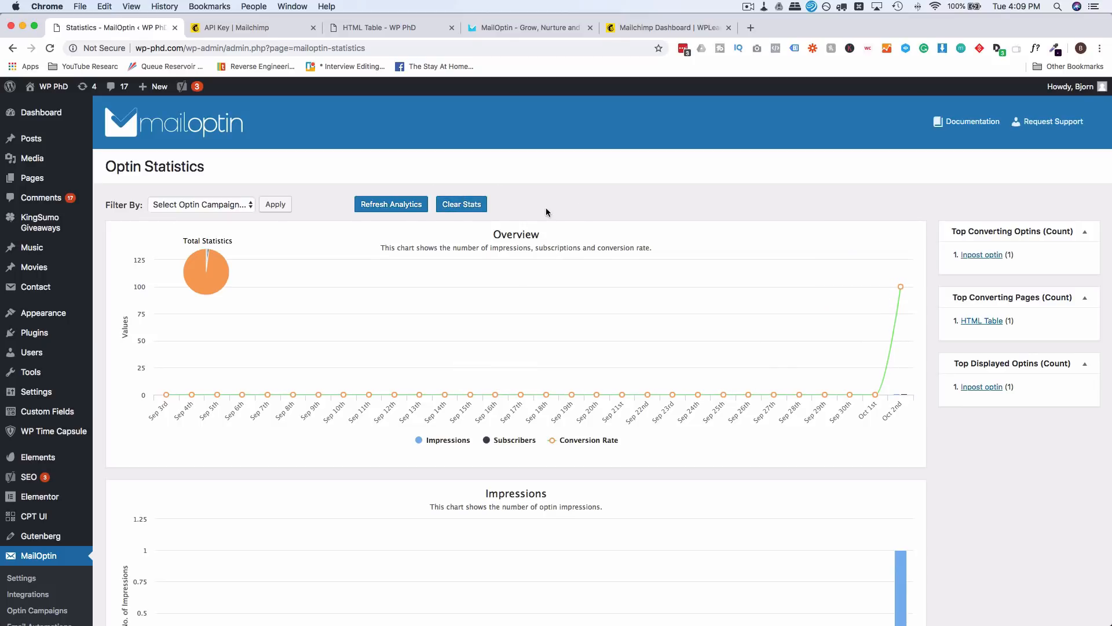
{"action": "scroll", "coordinate": [50, 554], "scroll_direction": "down", "scroll_amount": 3}
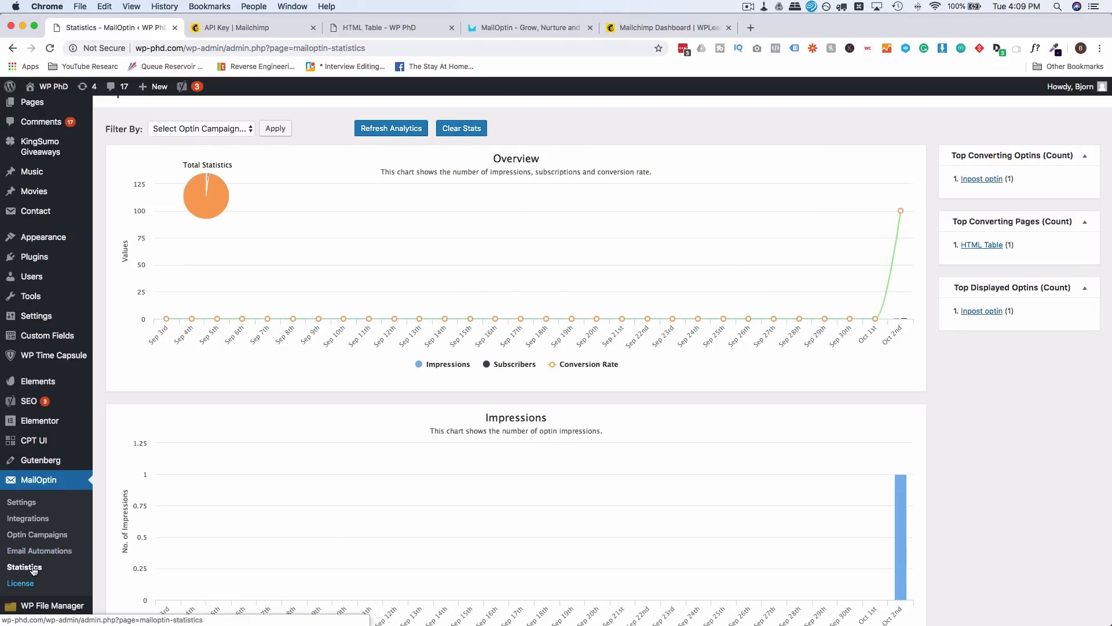
{"action": "scroll", "coordinate": [50, 554], "scroll_direction": "down", "scroll_amount": 1}
Step: Start a new MailOptin email automation, browsing the automation types without choosing one
{"action": "left_click", "coordinate": [62, 540]}
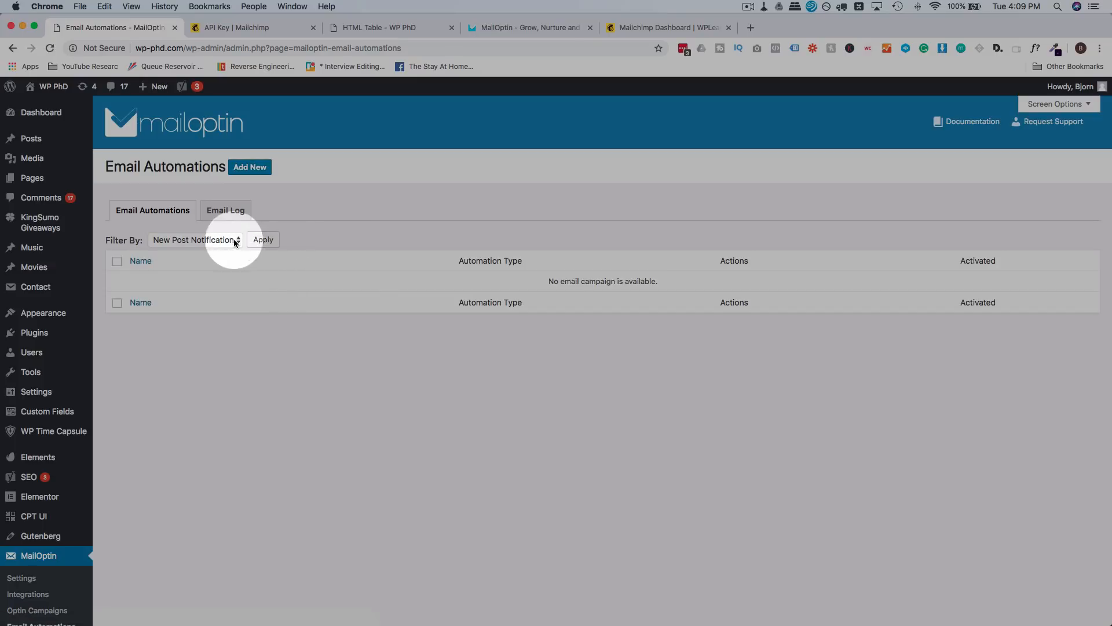
{"action": "left_click", "coordinate": [239, 170]}
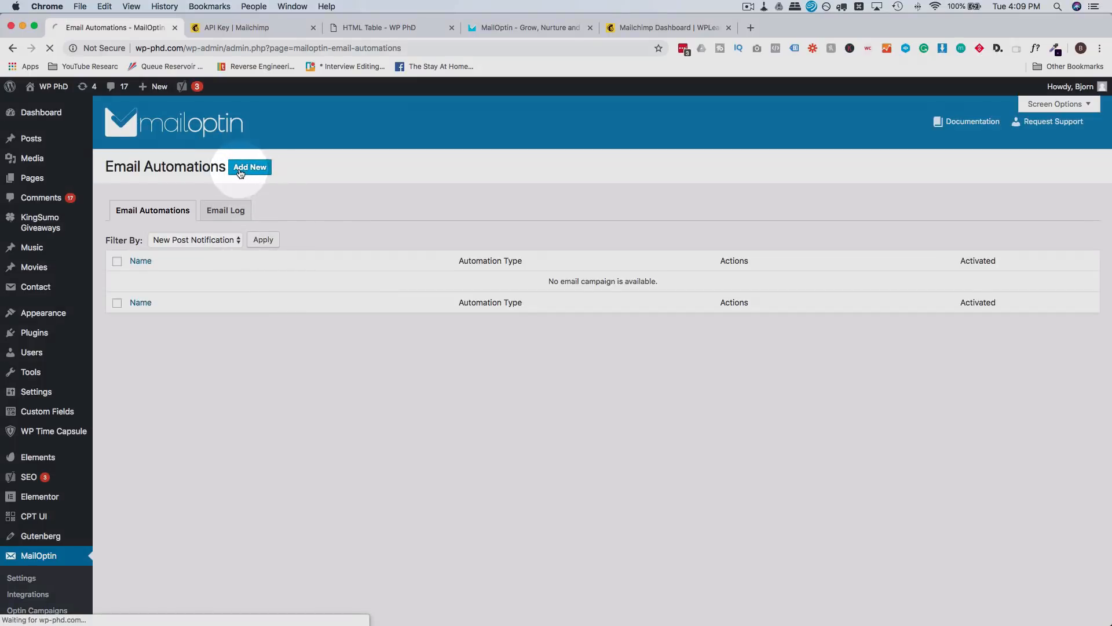
{"action": "left_click", "coordinate": [241, 264]}
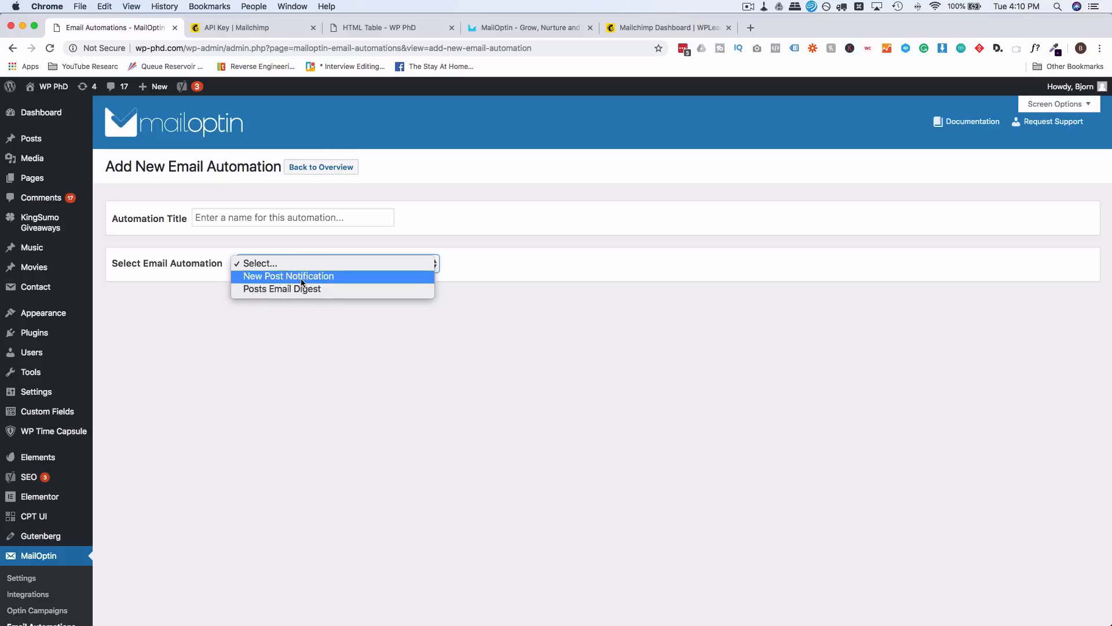
{"action": "left_click", "coordinate": [280, 331]}
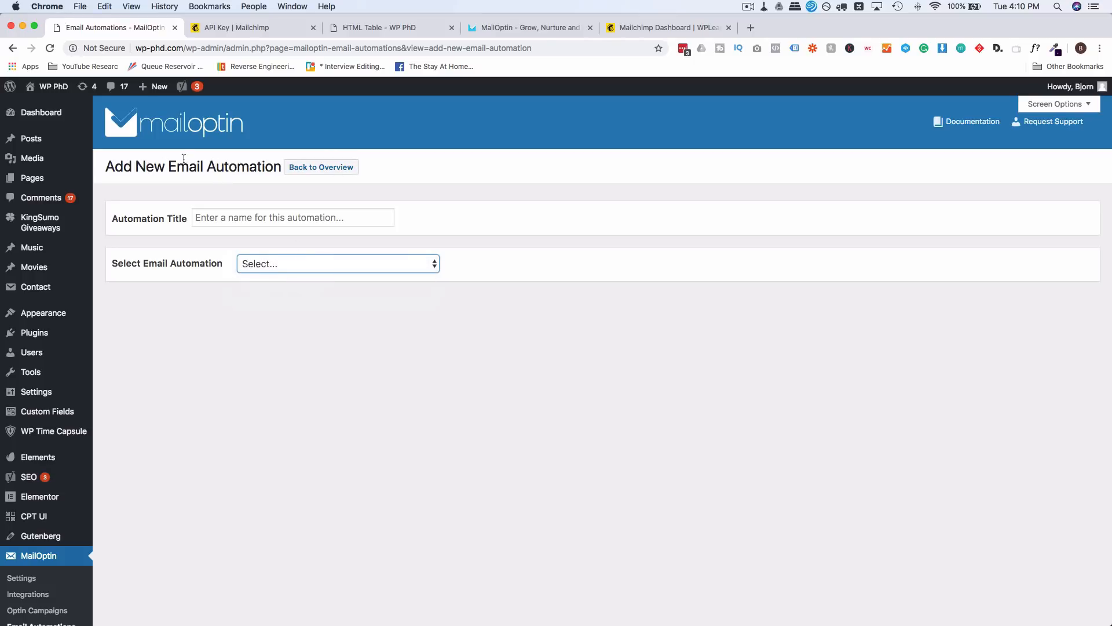
{"action": "left_click", "coordinate": [161, 334]}
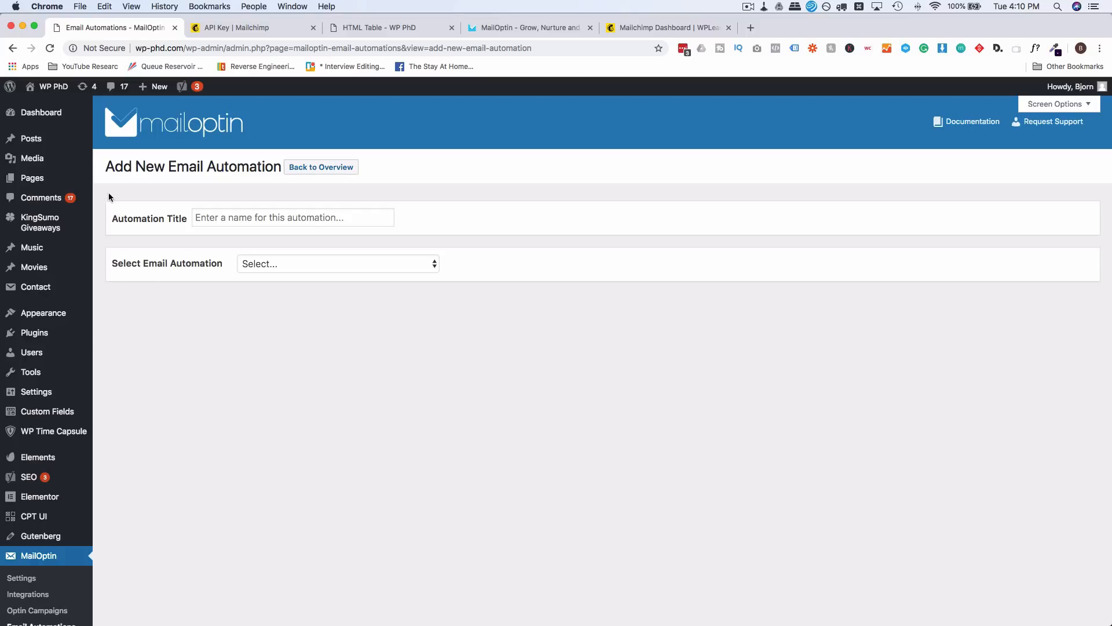
{"action": "mouse_move", "coordinate": [30, 180]}
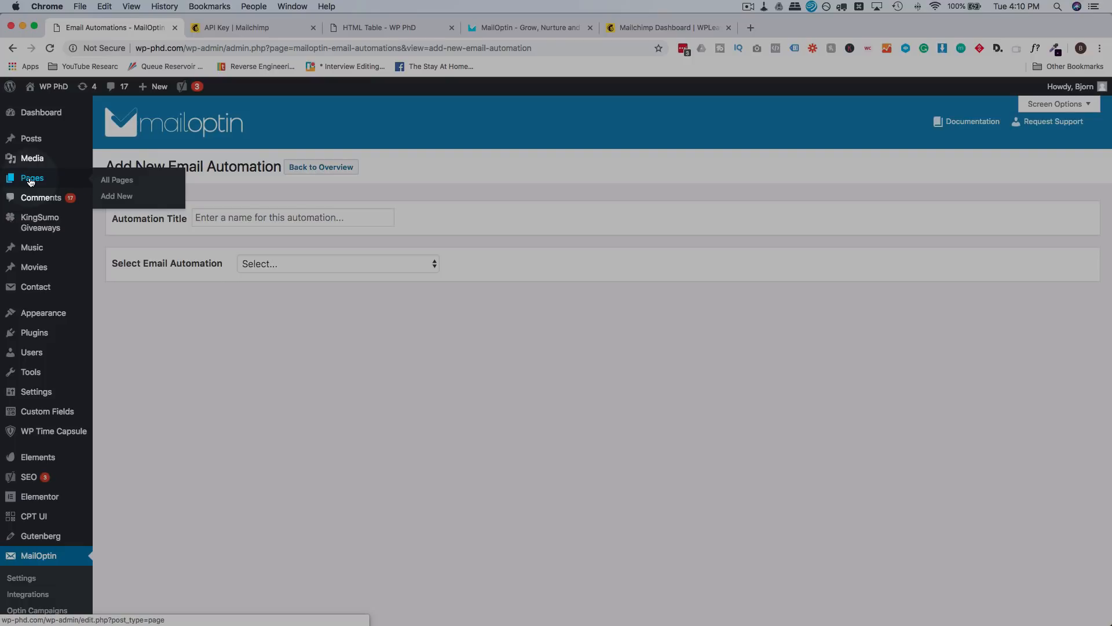
Step: Create a new page titled 'Mail Optin Test' and save it as a draft
{"action": "left_click", "coordinate": [108, 198]}
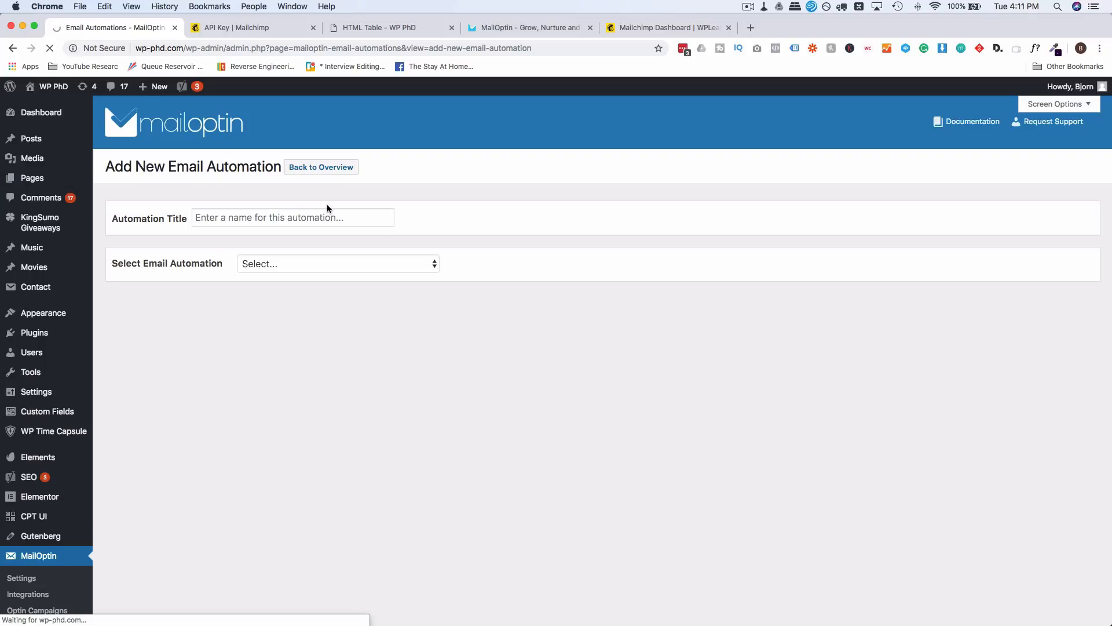
{"action": "type", "text": "M"}
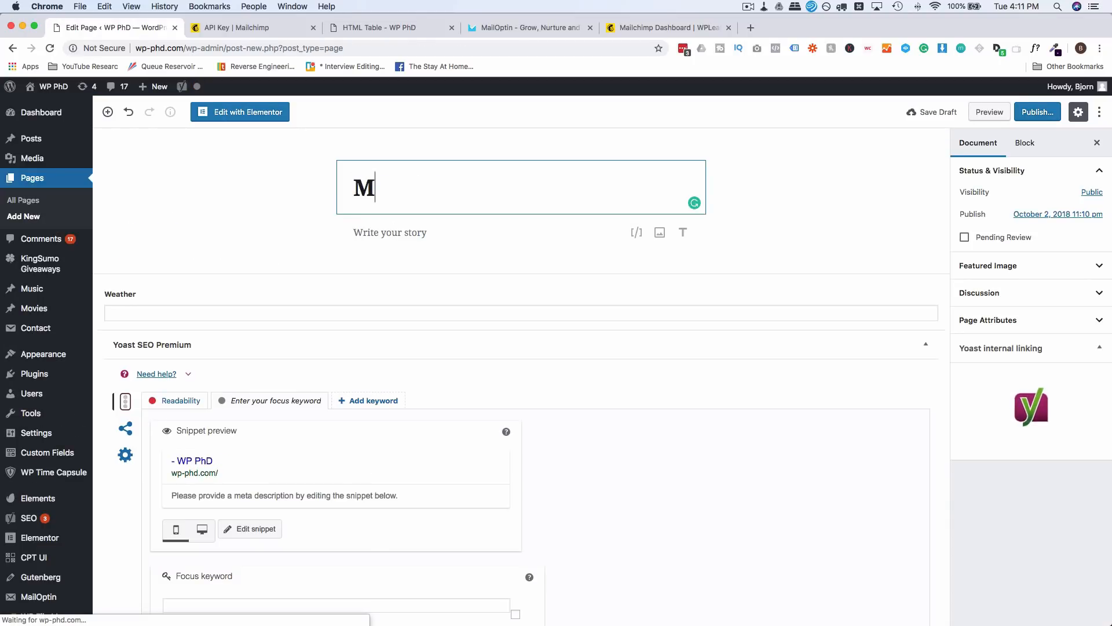
{"action": "type", "text": "ail Optin Test"}
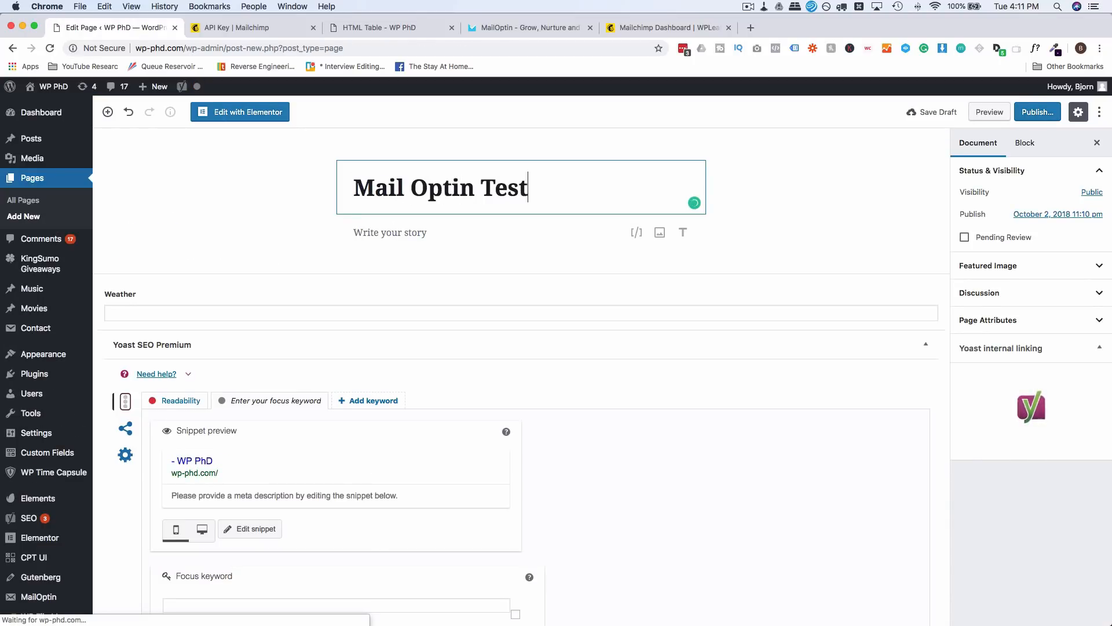
{"action": "left_click", "coordinate": [574, 147]}
{"action": "left_click", "coordinate": [934, 112]}
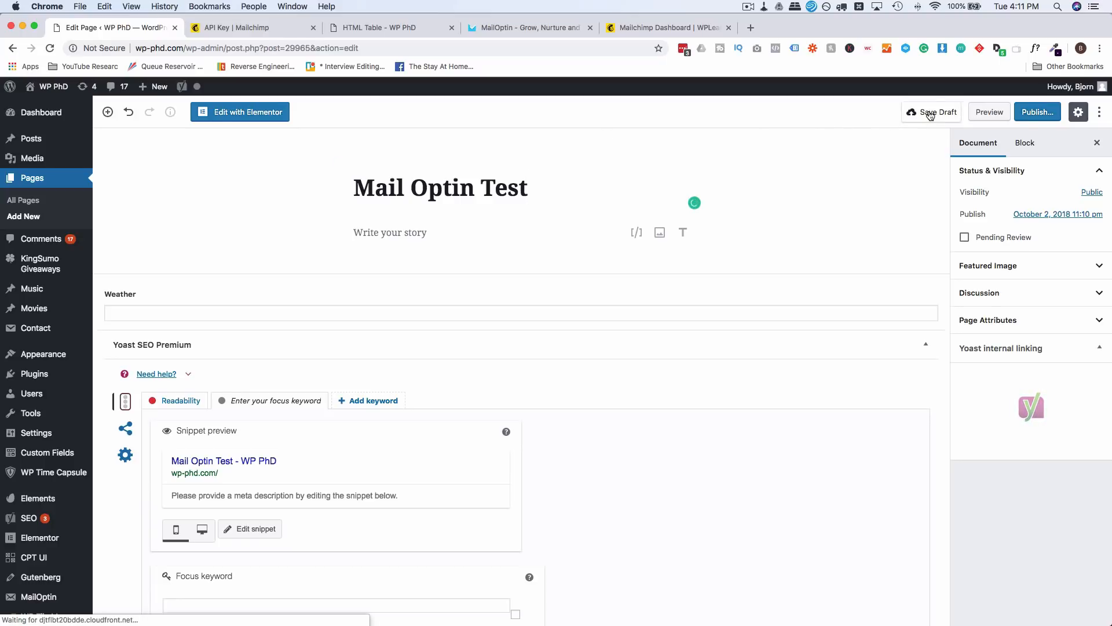
{"action": "left_click", "coordinate": [272, 118]}
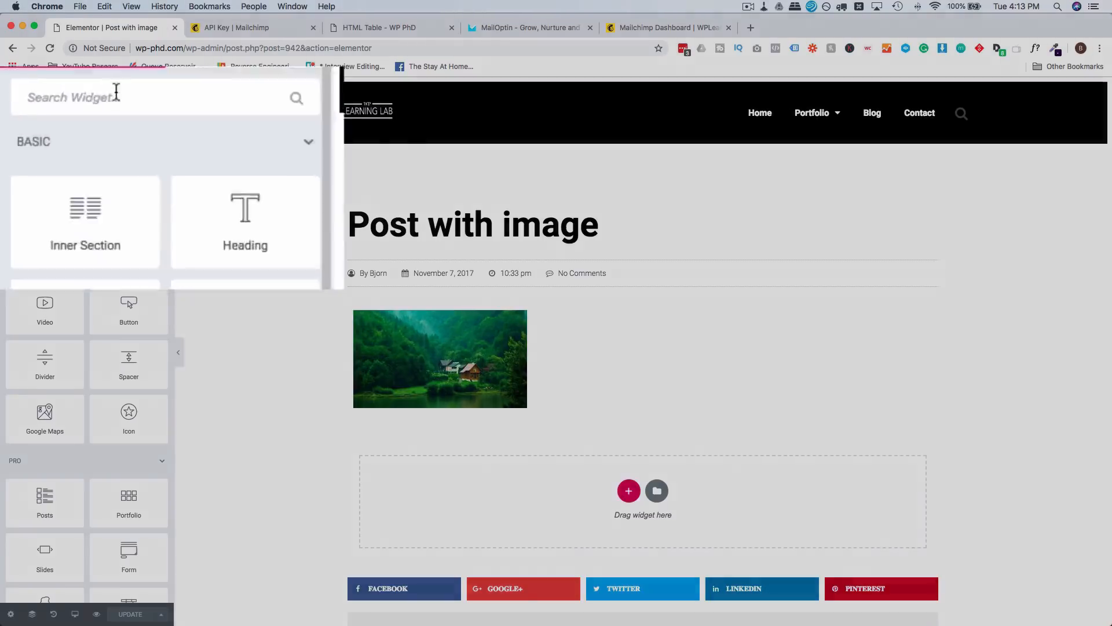
Step: Drop a MailOptin widget above the post image, leaving its optin unselected
{"action": "left_click", "coordinate": [116, 95]}
{"action": "type", "text": "mail"}
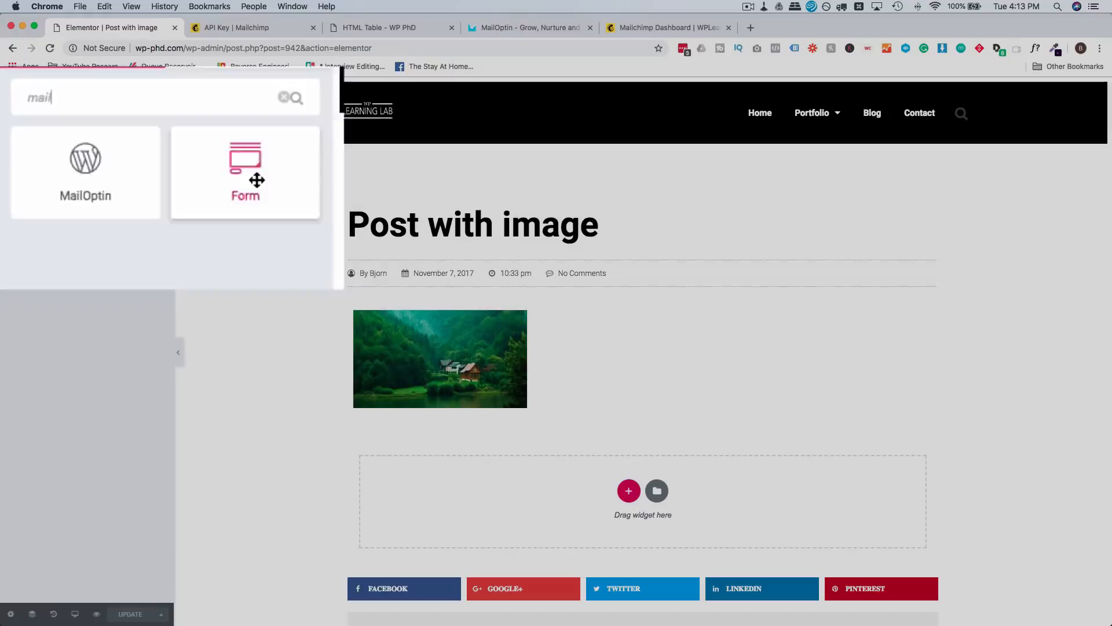
{"action": "left_click_drag", "start_coordinate": [49, 176], "coordinate": [602, 319]}
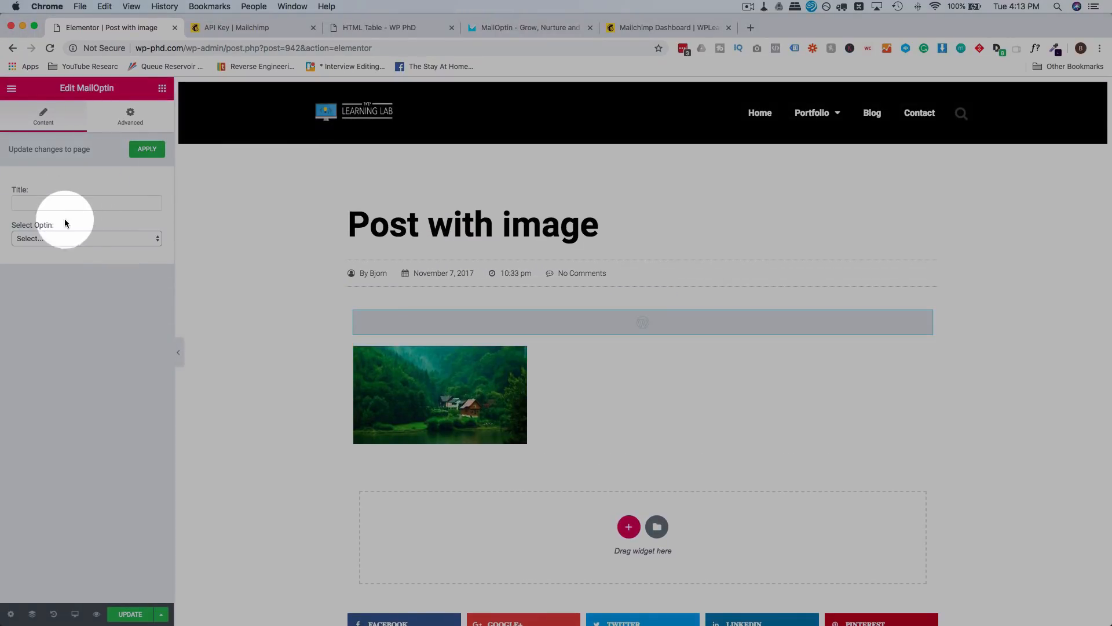
{"action": "left_click", "coordinate": [72, 238]}
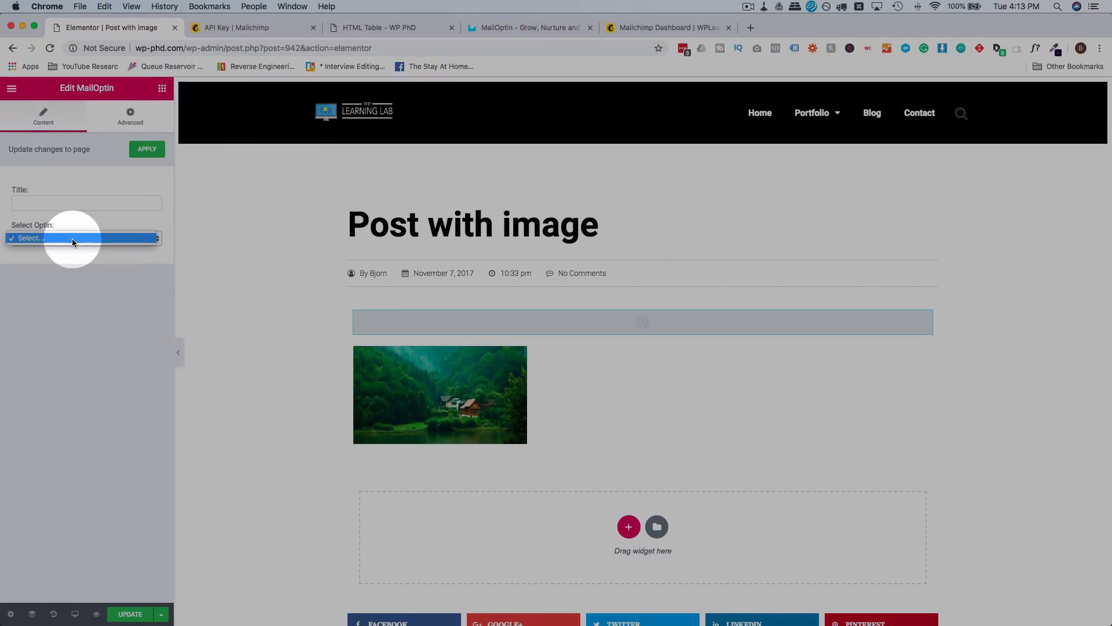
{"action": "left_click", "coordinate": [106, 241]}
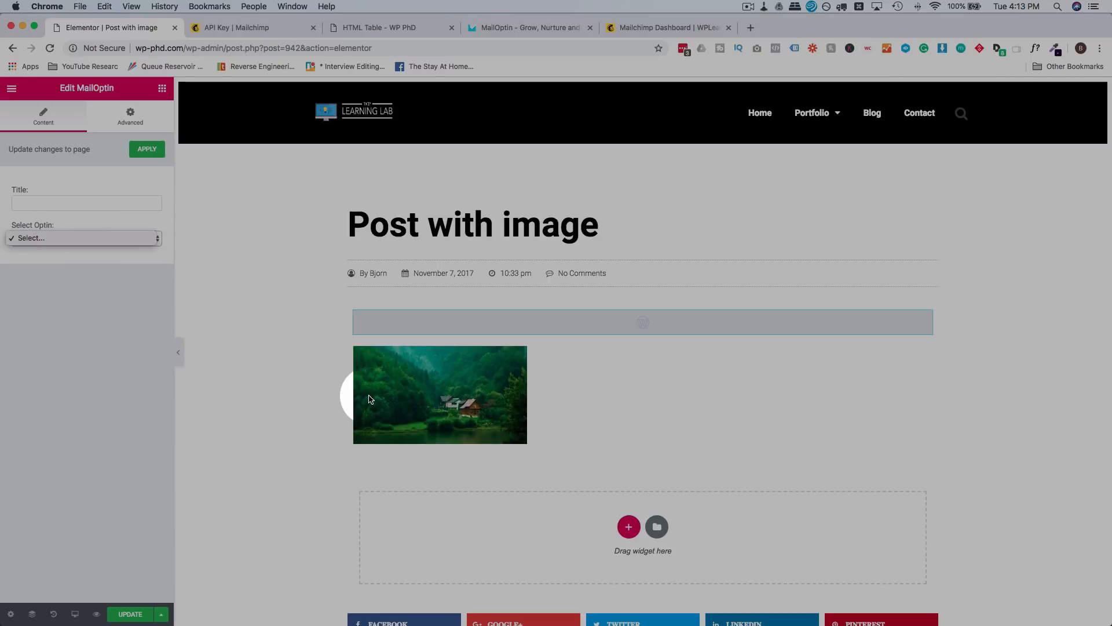
Step: Search the full widget list for 'mail'-related widgets
{"action": "left_click", "coordinate": [131, 238]}
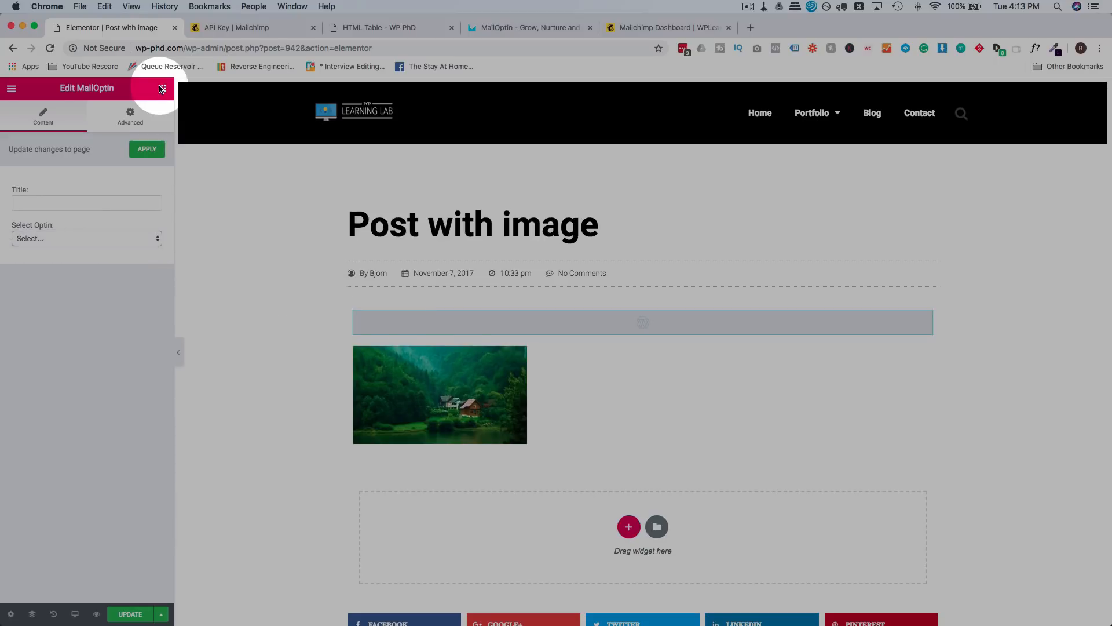
{"action": "left_click", "coordinate": [162, 88]}
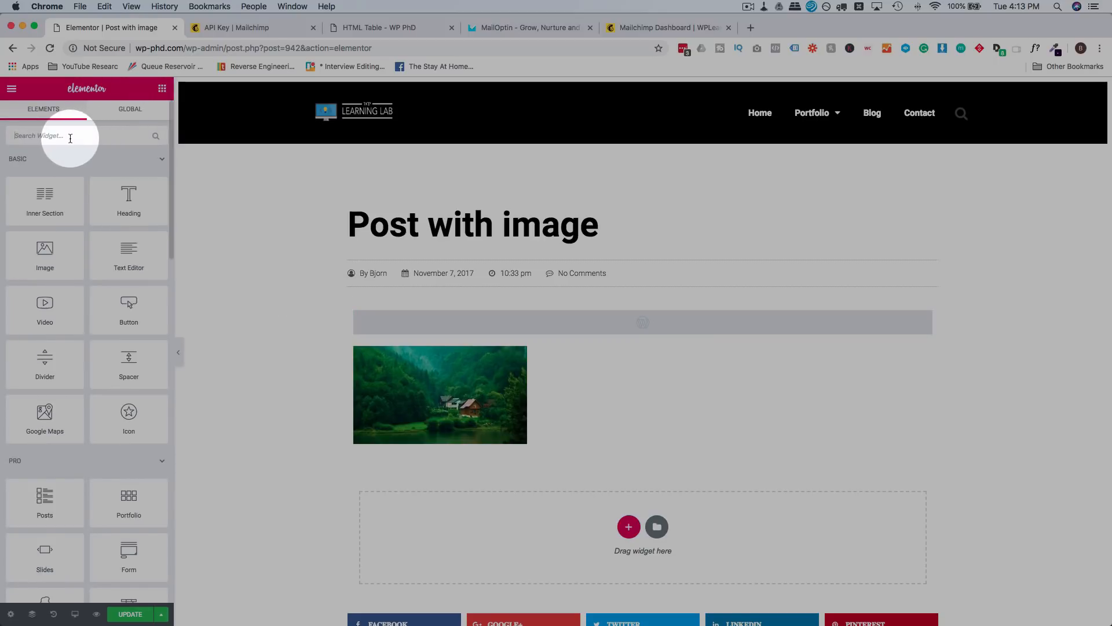
{"action": "type", "text": "mail"}
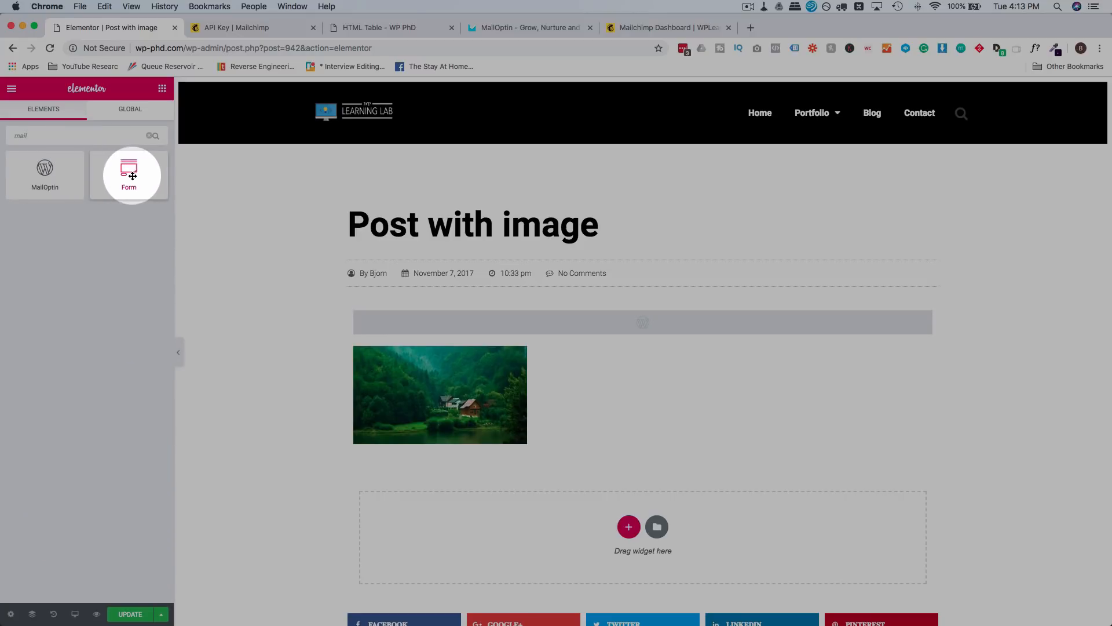
Step: Drop a Form widget above the post image and add MailOptin as an after-submit action
{"action": "left_click_drag", "start_coordinate": [133, 175], "coordinate": [579, 339]}
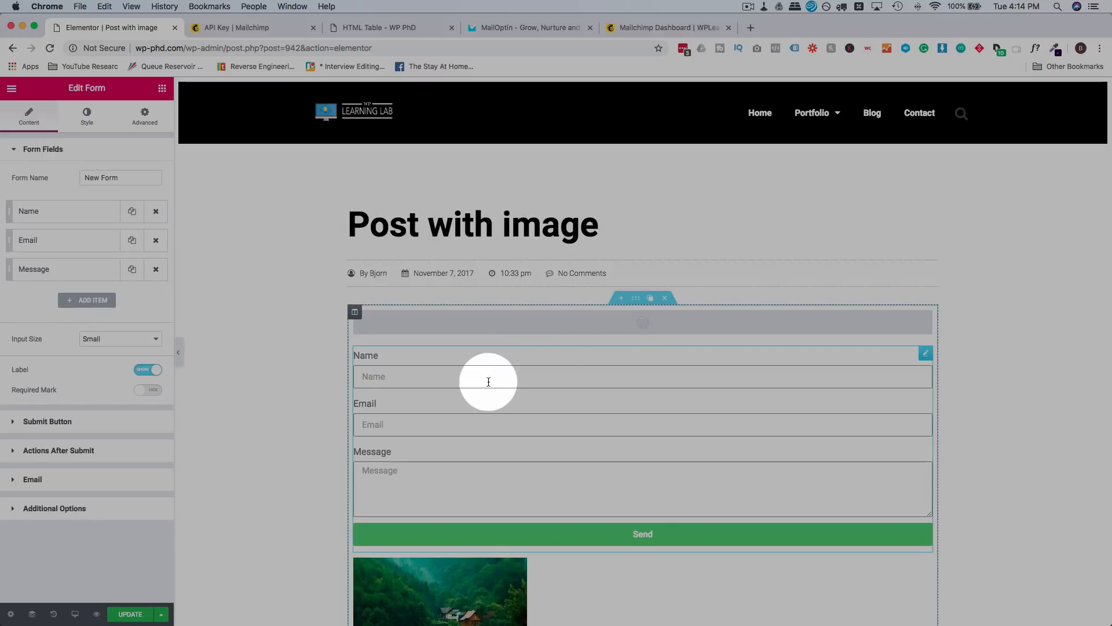
{"action": "scroll", "coordinate": [488, 382], "scroll_direction": "down", "scroll_amount": 2}
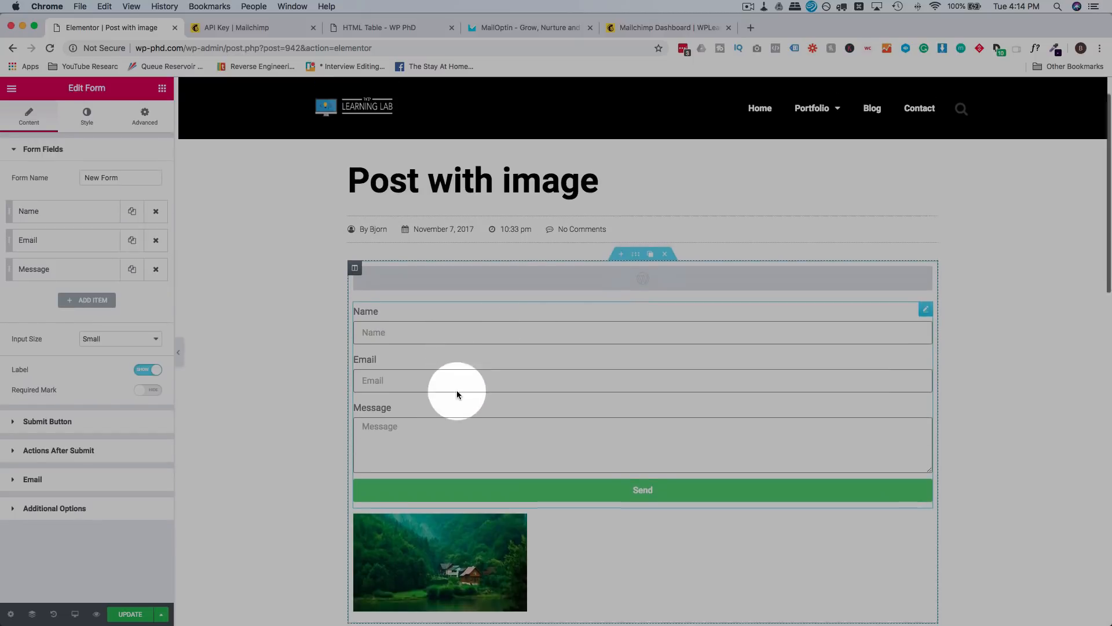
{"action": "left_click", "coordinate": [21, 451]}
{"action": "left_click", "coordinate": [59, 250]}
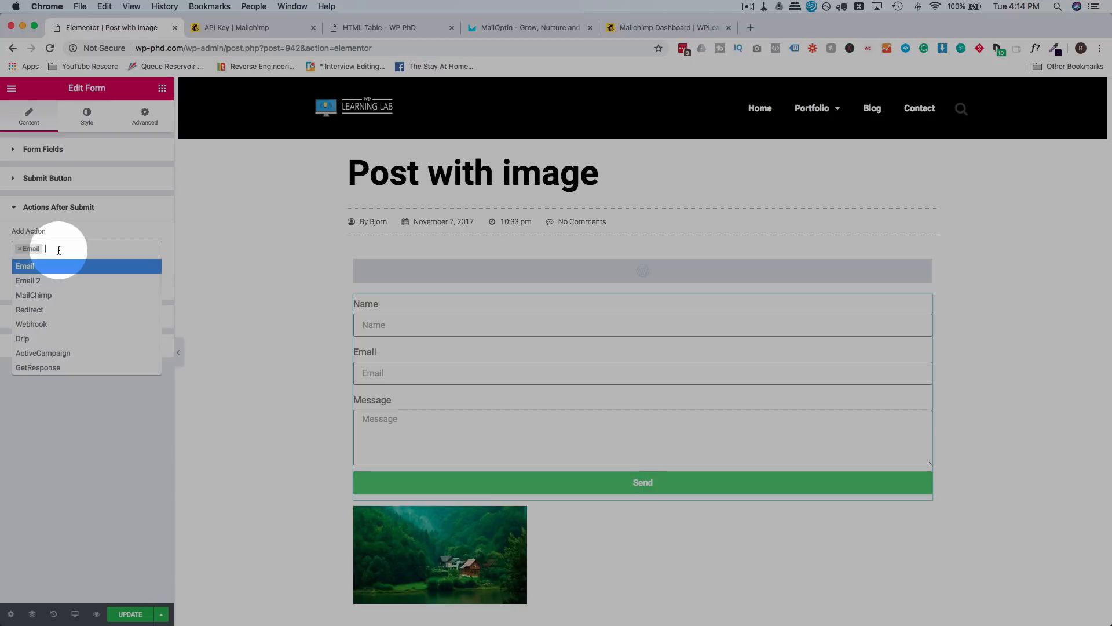
{"action": "scroll", "coordinate": [46, 347], "scroll_direction": "down", "scroll_amount": 3}
{"action": "left_click", "coordinate": [37, 367]}
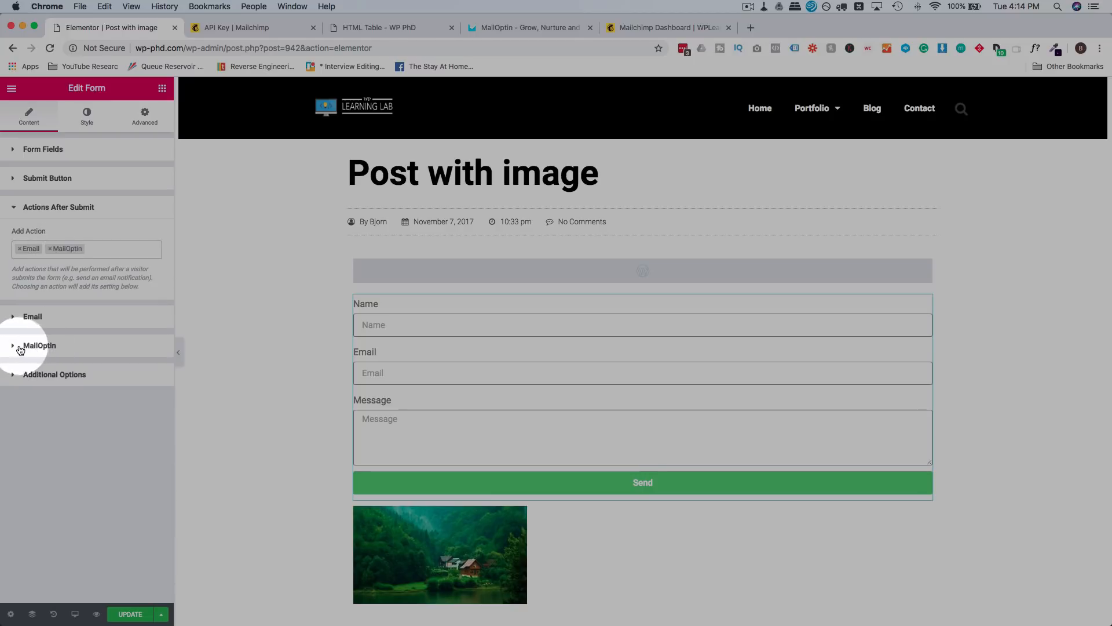
Step: Set the form's MailOptin service to MailChimp with the WP PHD Test list
{"action": "left_click", "coordinate": [15, 347]}
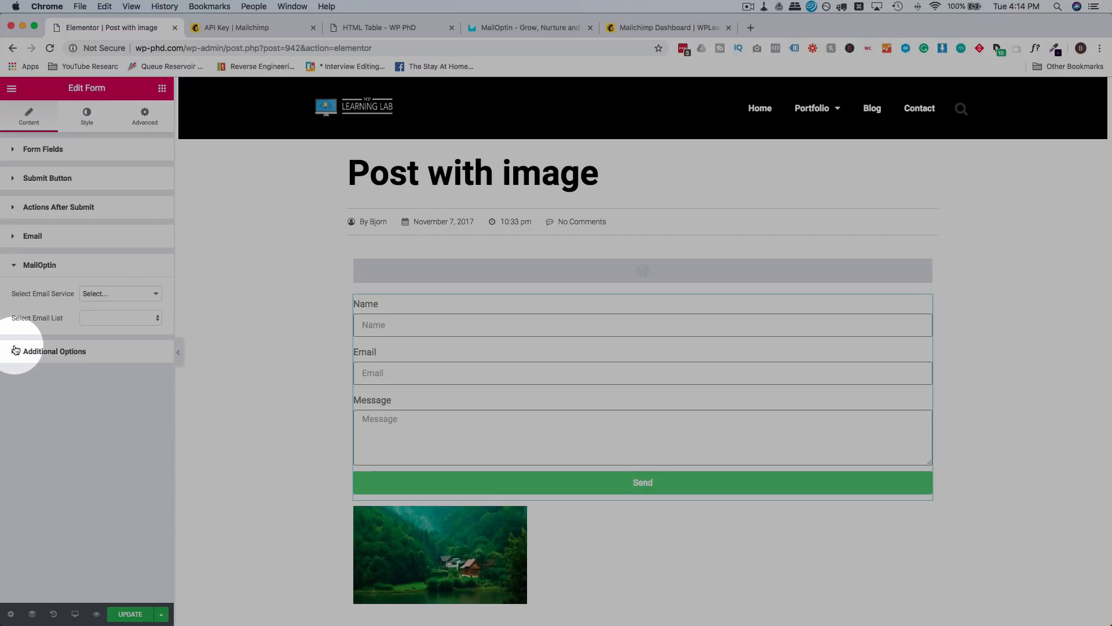
{"action": "left_click", "coordinate": [108, 293]}
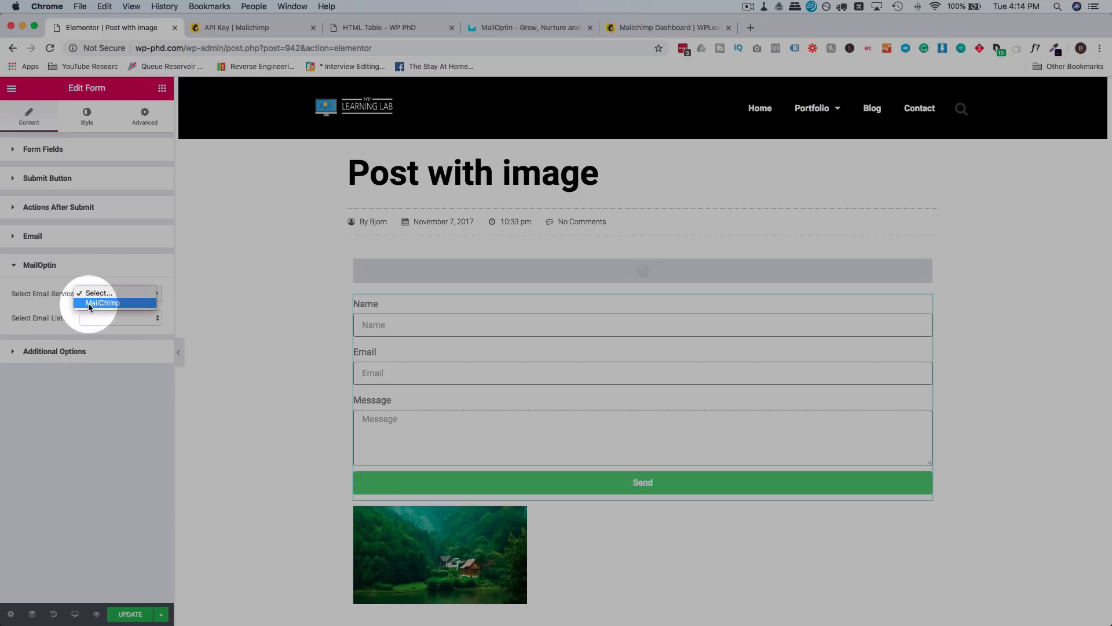
{"action": "left_click", "coordinate": [128, 304]}
{"action": "left_click", "coordinate": [124, 317]}
{"action": "left_click", "coordinate": [114, 337]}
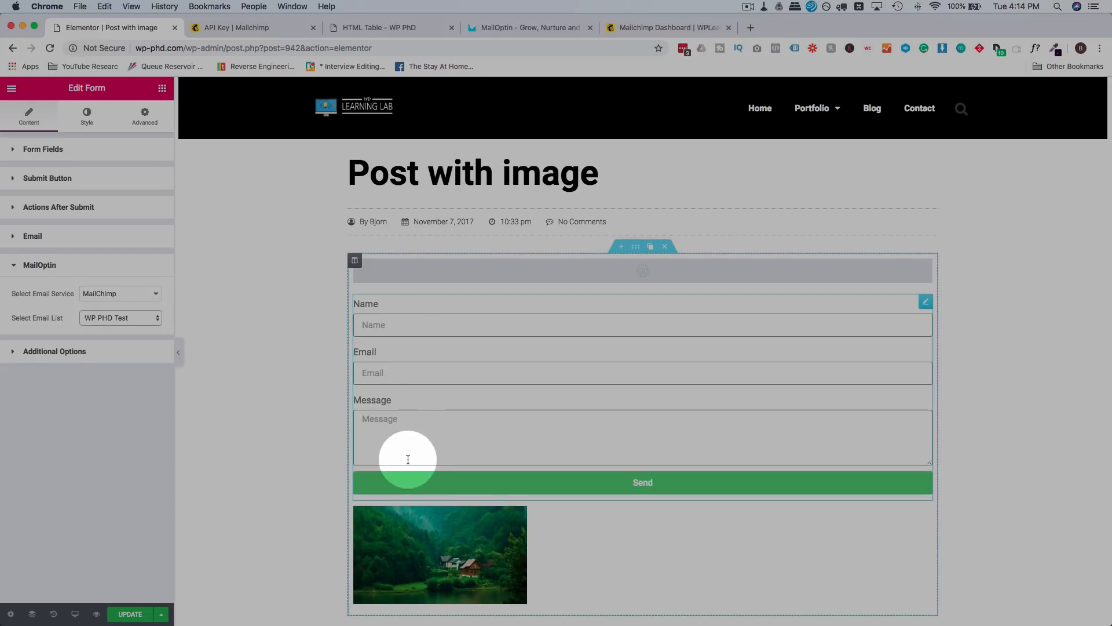
{"action": "left_click", "coordinate": [124, 295]}
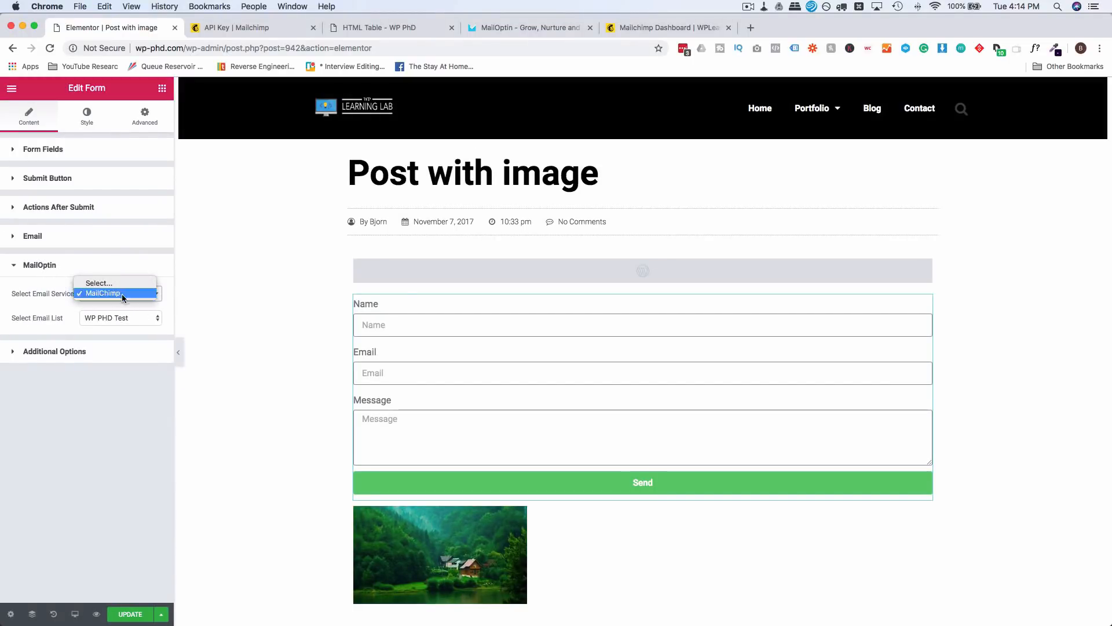
{"action": "left_click", "coordinate": [125, 293]}
{"action": "left_click", "coordinate": [154, 272]}
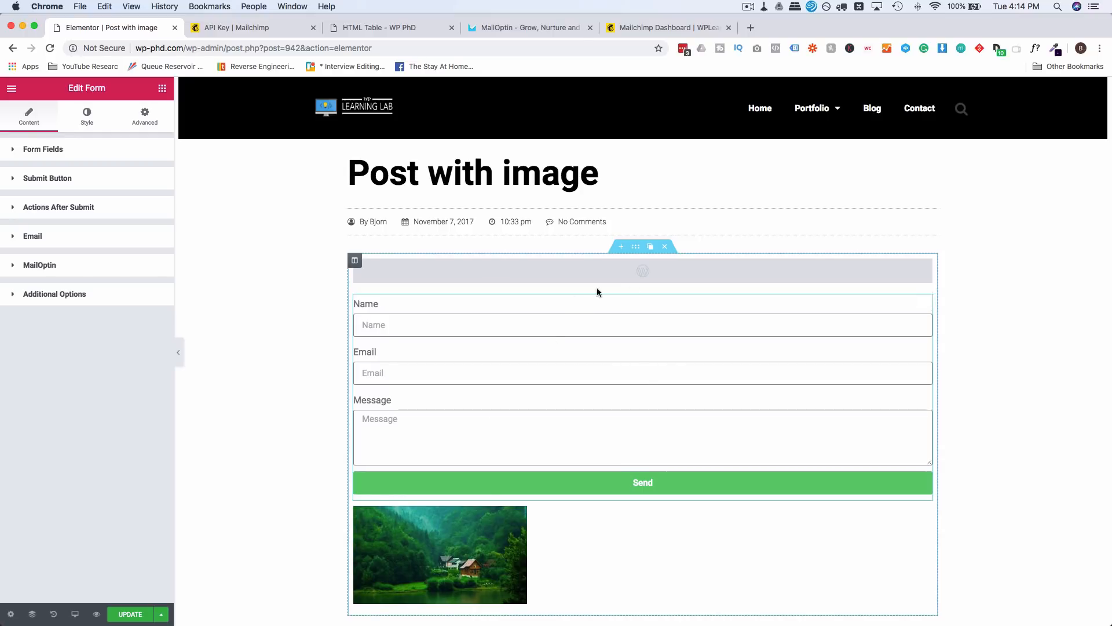
{"action": "left_click", "coordinate": [676, 29]}
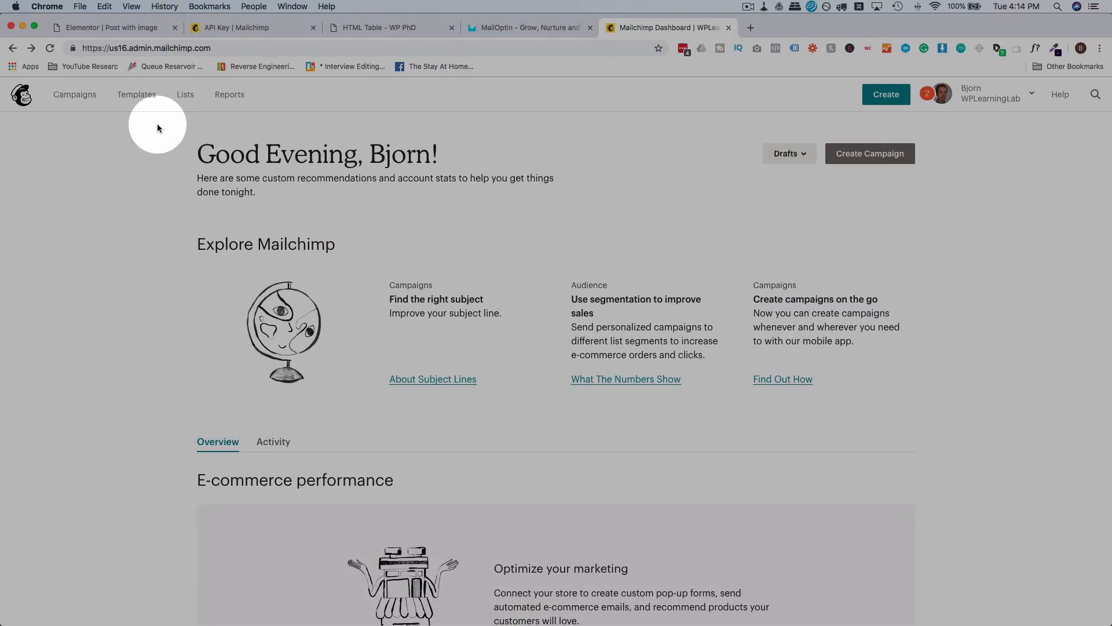
Step: Open the WP PHD Test list and compare subscribers' Date Added and Last Changed with today's date
{"action": "left_click", "coordinate": [183, 97]}
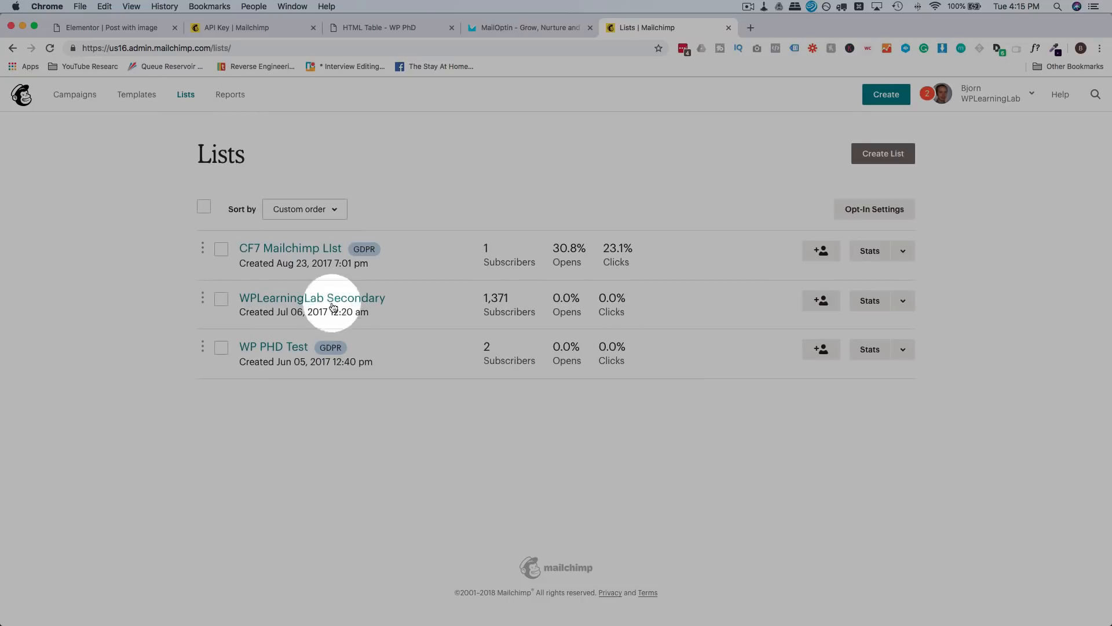
{"action": "left_click", "coordinate": [296, 350]}
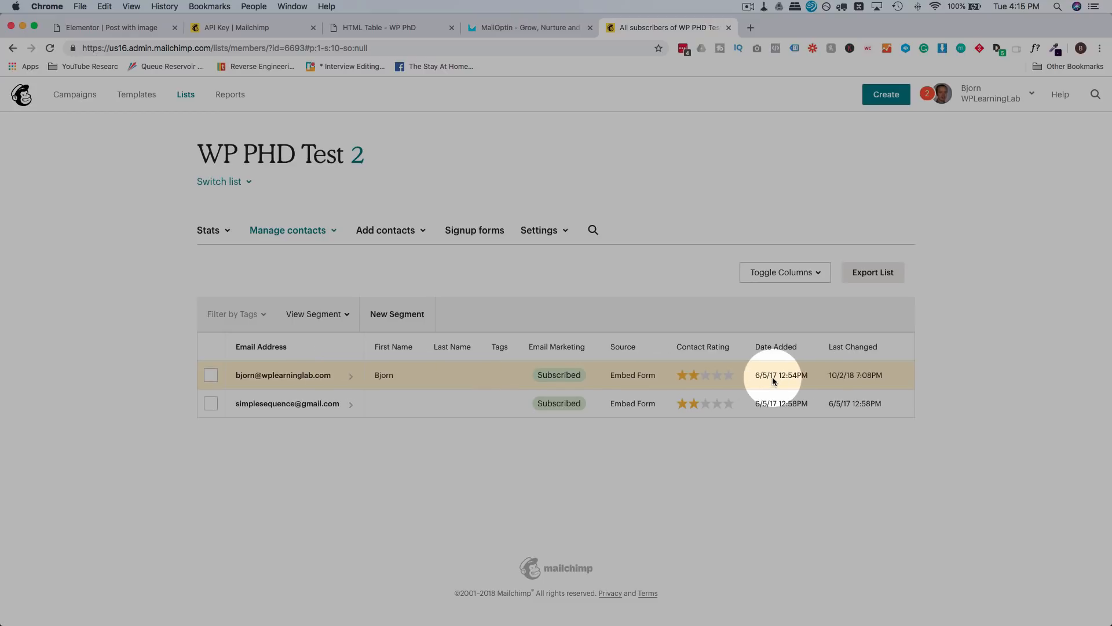
{"action": "left_click_drag", "start_coordinate": [754, 375], "coordinate": [811, 375]}
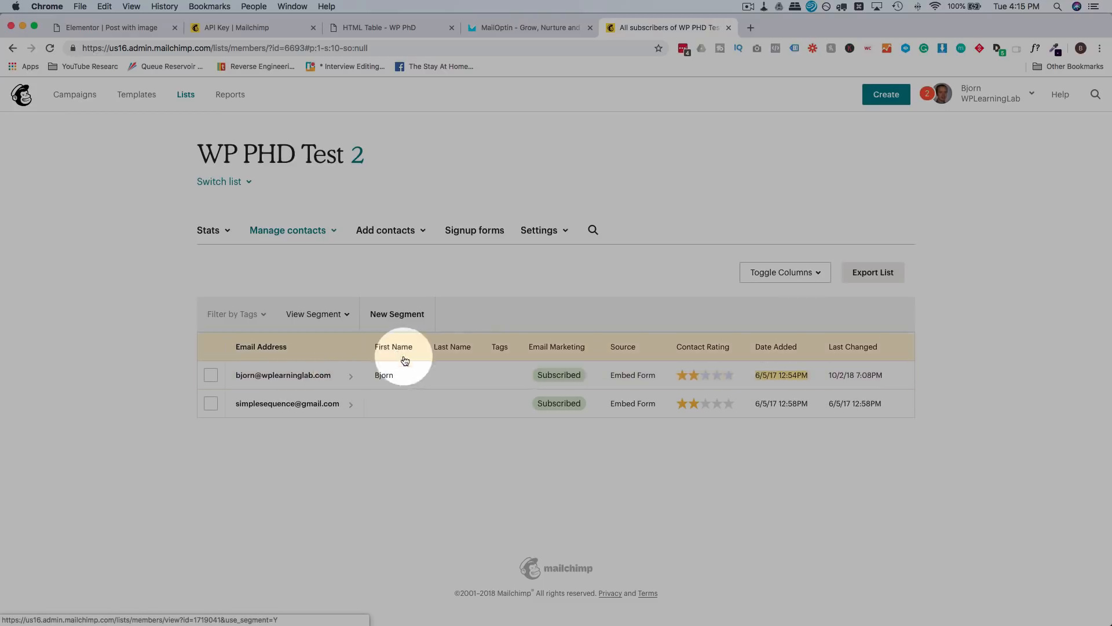
{"action": "left_click_drag", "start_coordinate": [892, 374], "coordinate": [830, 382]}
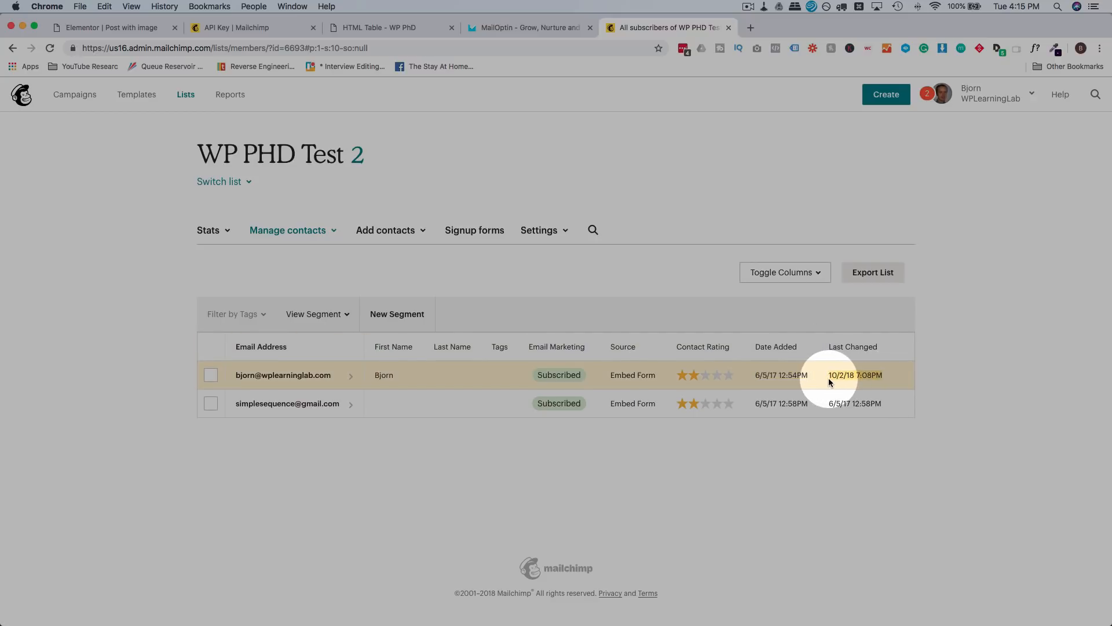
{"action": "left_click", "coordinate": [1012, 5]}
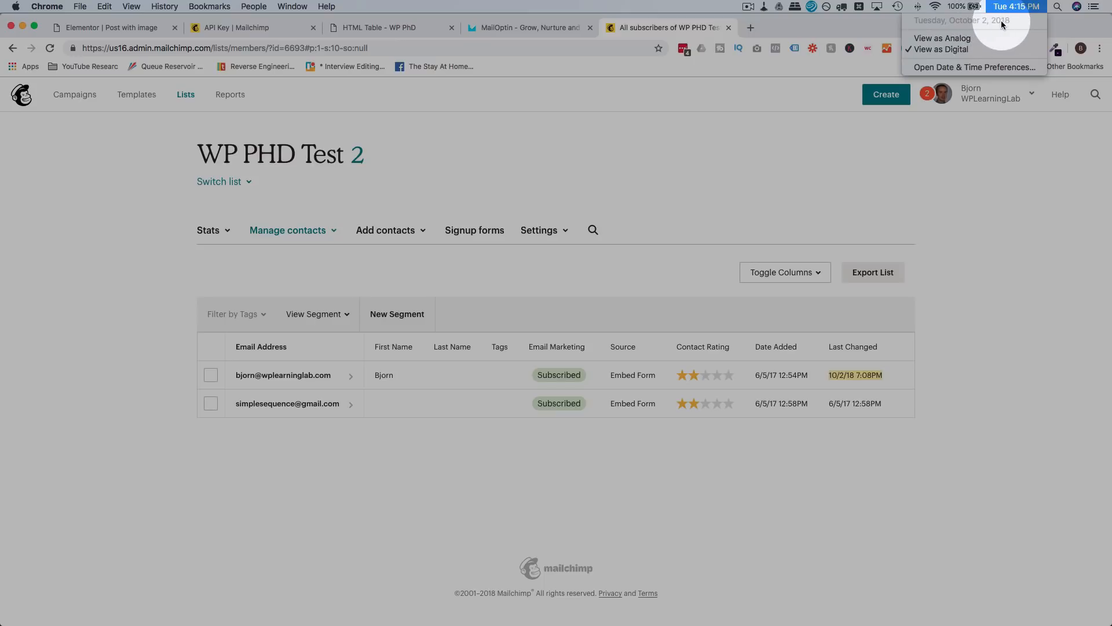
{"action": "left_click", "coordinate": [907, 389]}
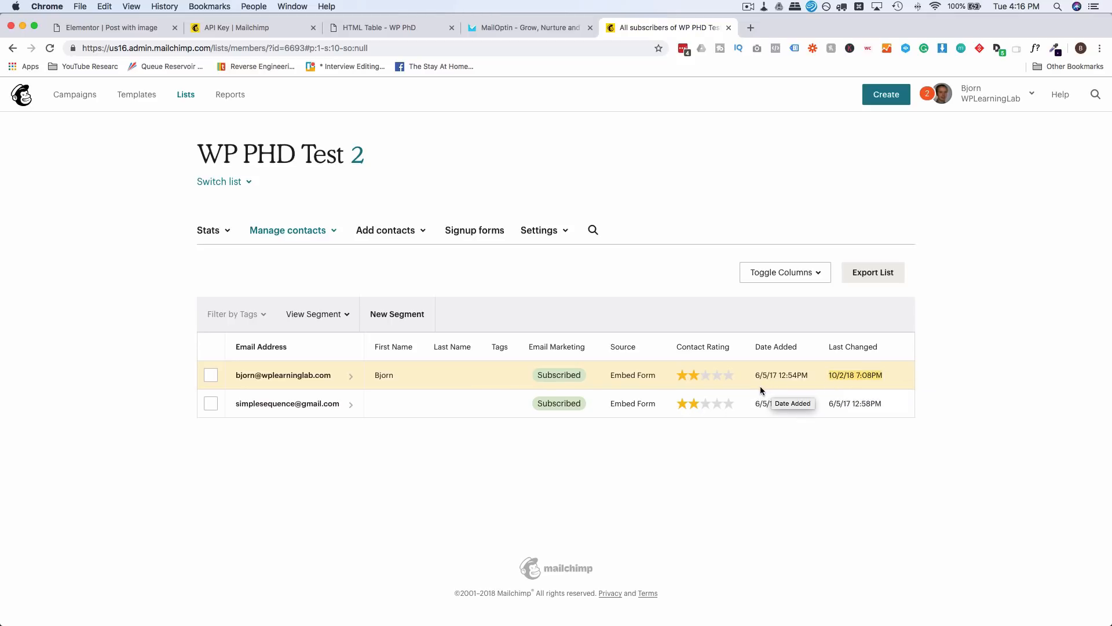
Step: Return via the Elementor editor to the mailoptin.io homepage's optin form types
{"action": "left_click", "coordinate": [137, 27]}
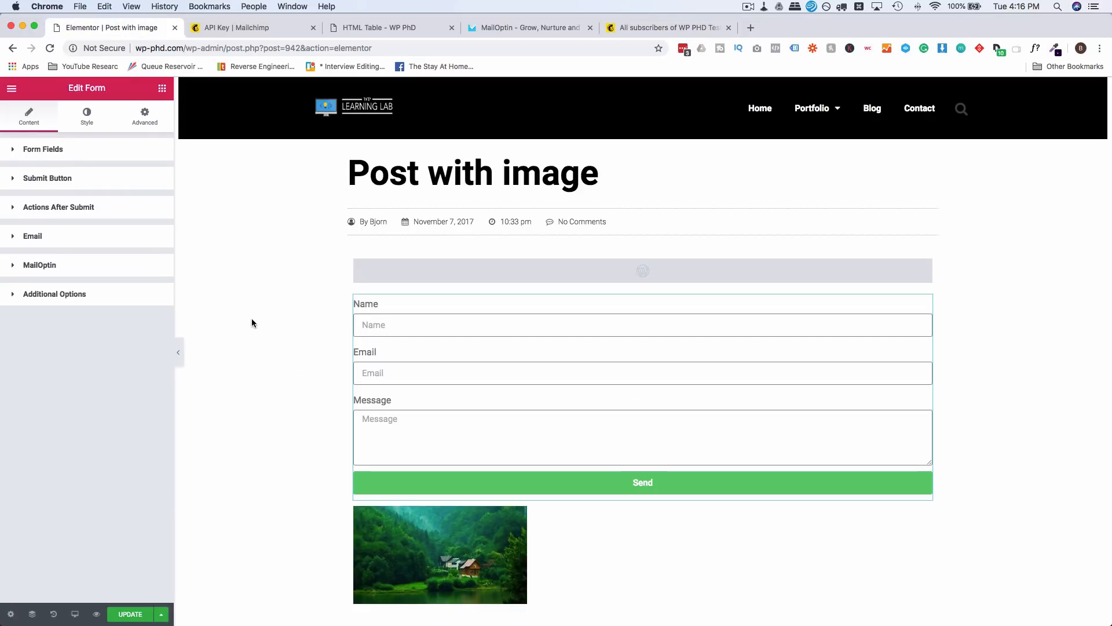
{"action": "left_click", "coordinate": [519, 27]}
{"action": "scroll", "coordinate": [175, 369], "scroll_direction": "up", "scroll_amount": 5}
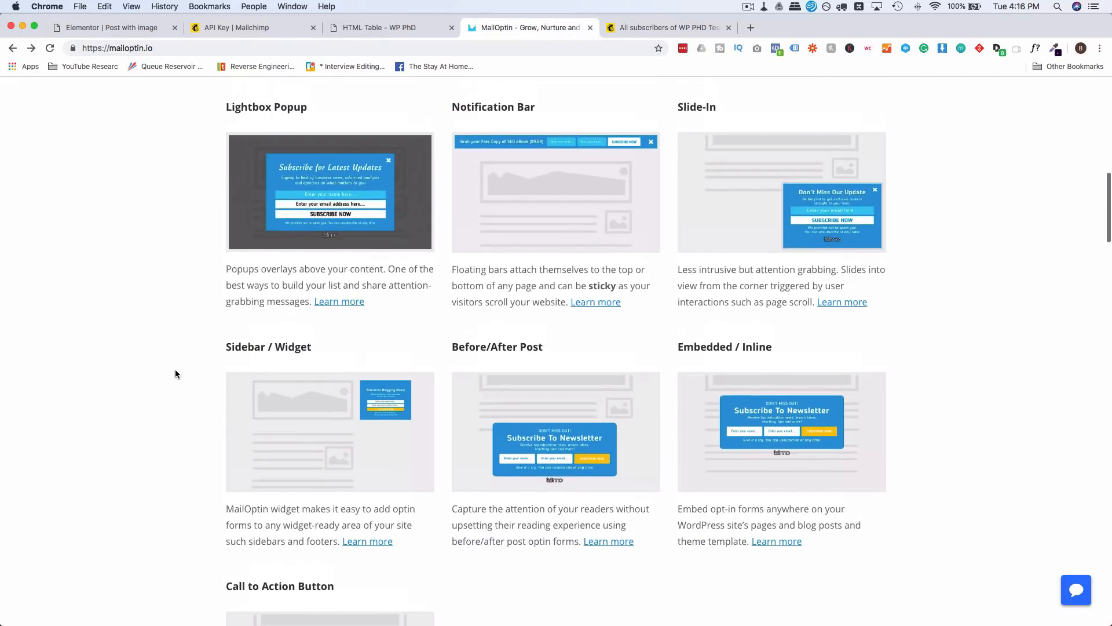